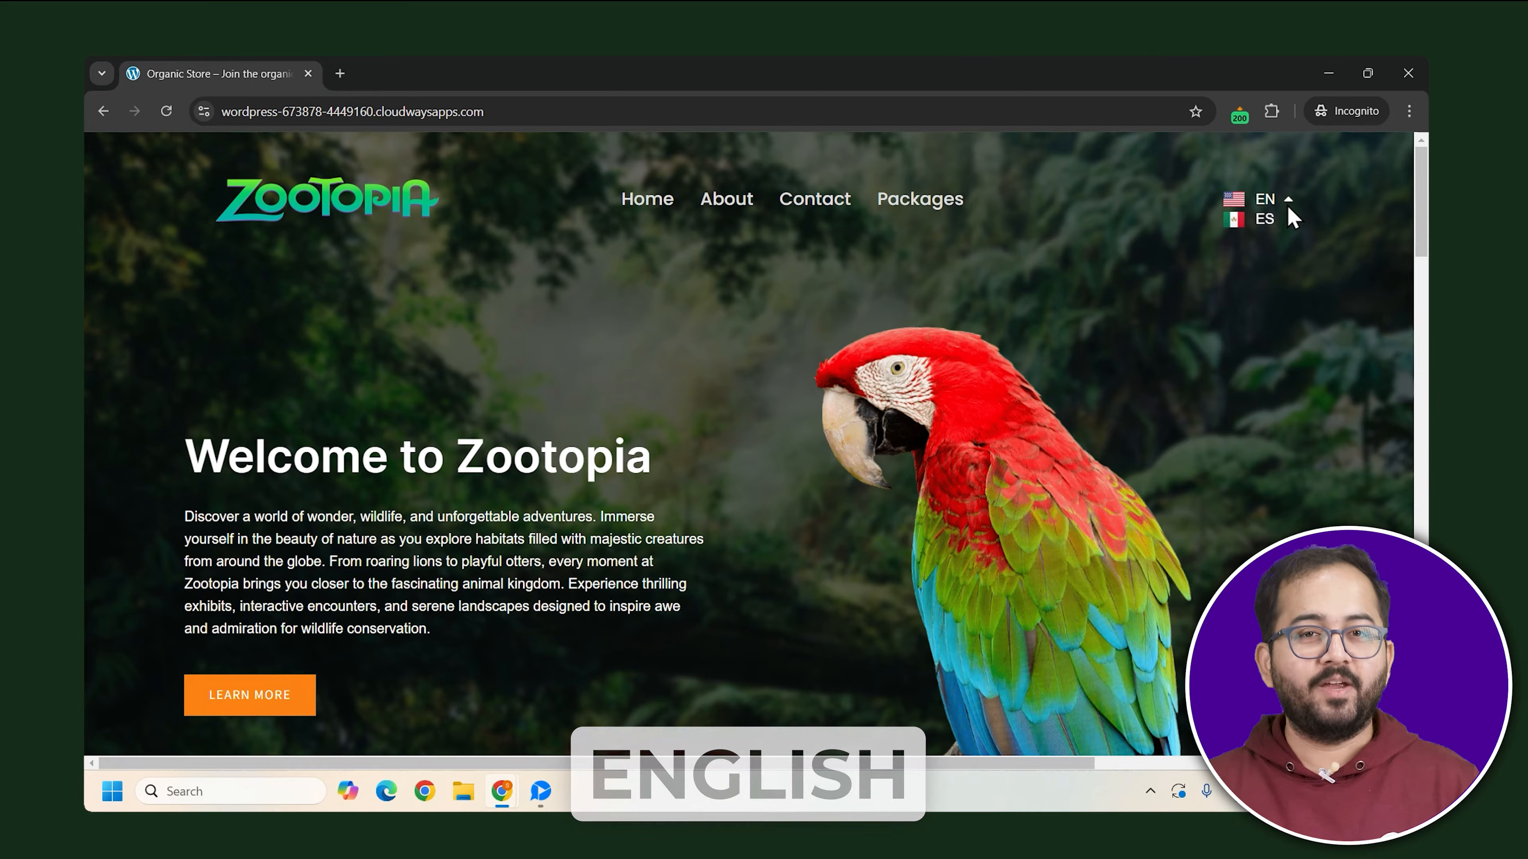
# Switch the Zootopia demo site to Spanish and look through the translated homepage sections
pyautogui.click(1271, 220)
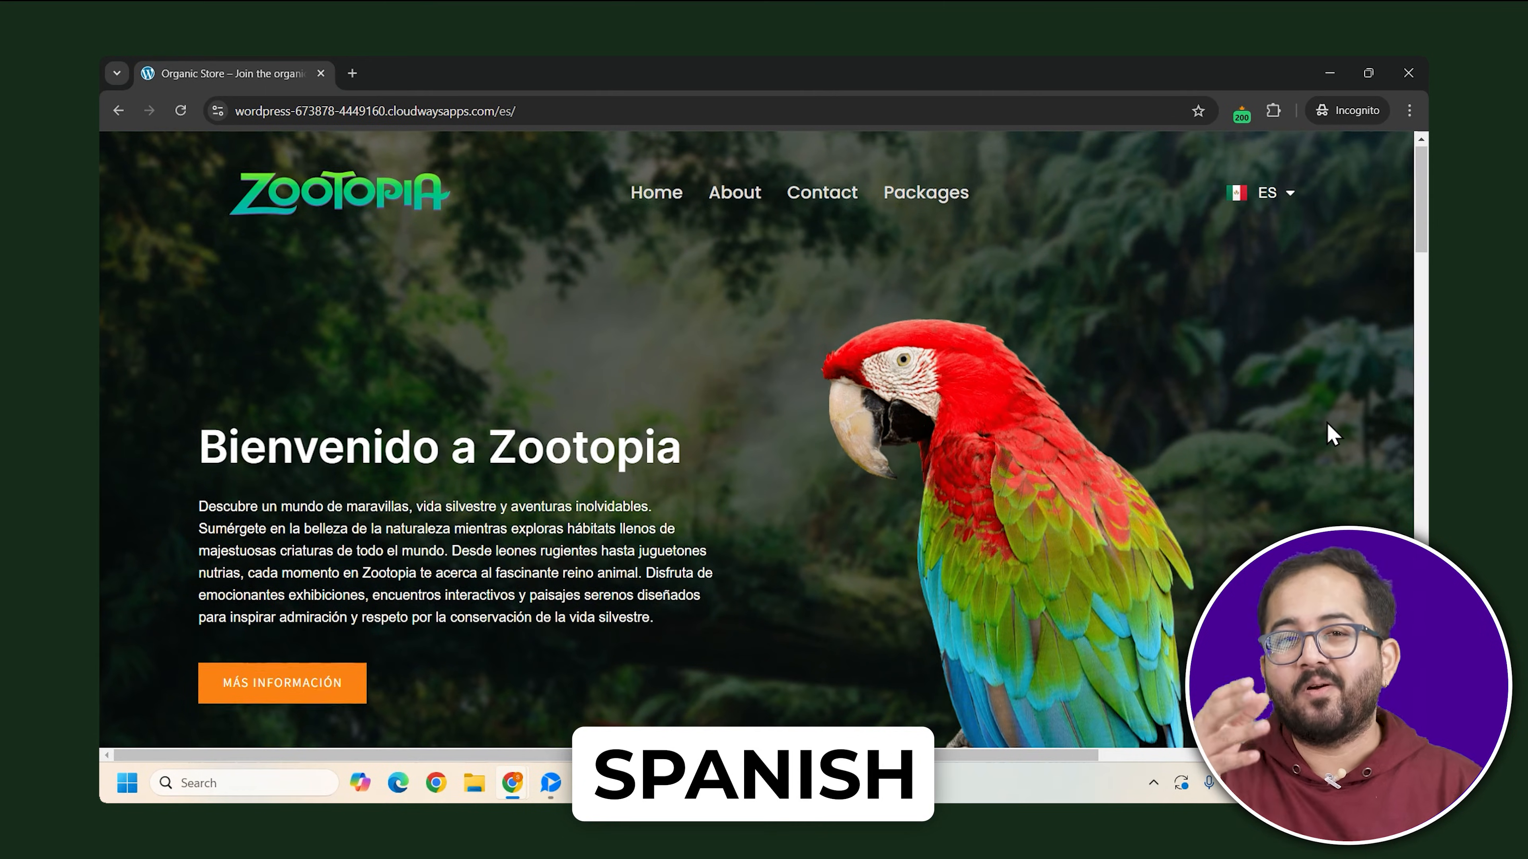
pyautogui.scroll(-5, 1333, 421)
pyautogui.scroll(-2, 1400, 407)
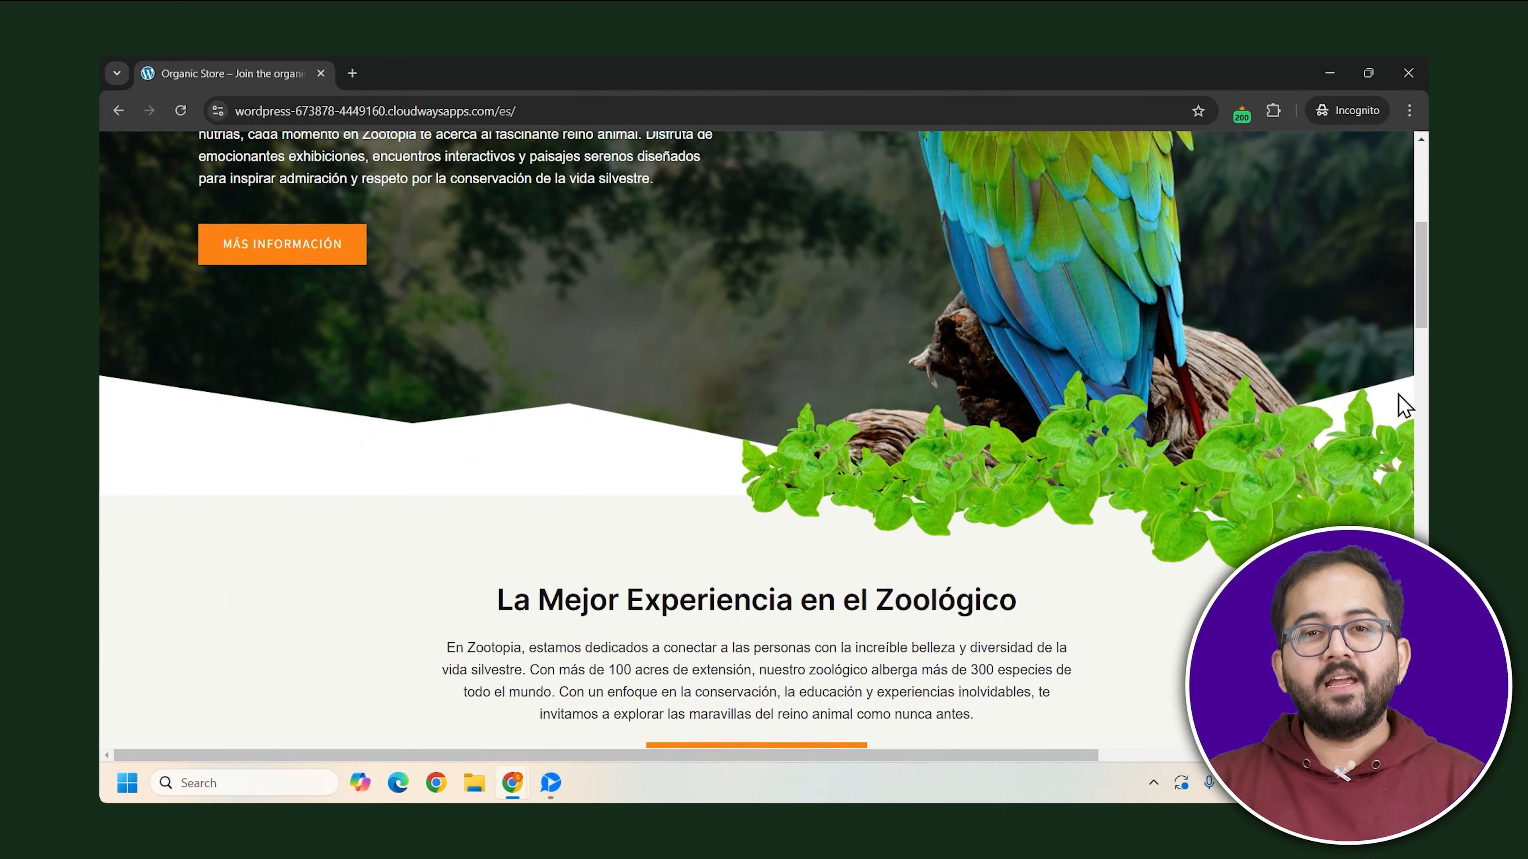
pyautogui.scroll(-4, 1402, 407)
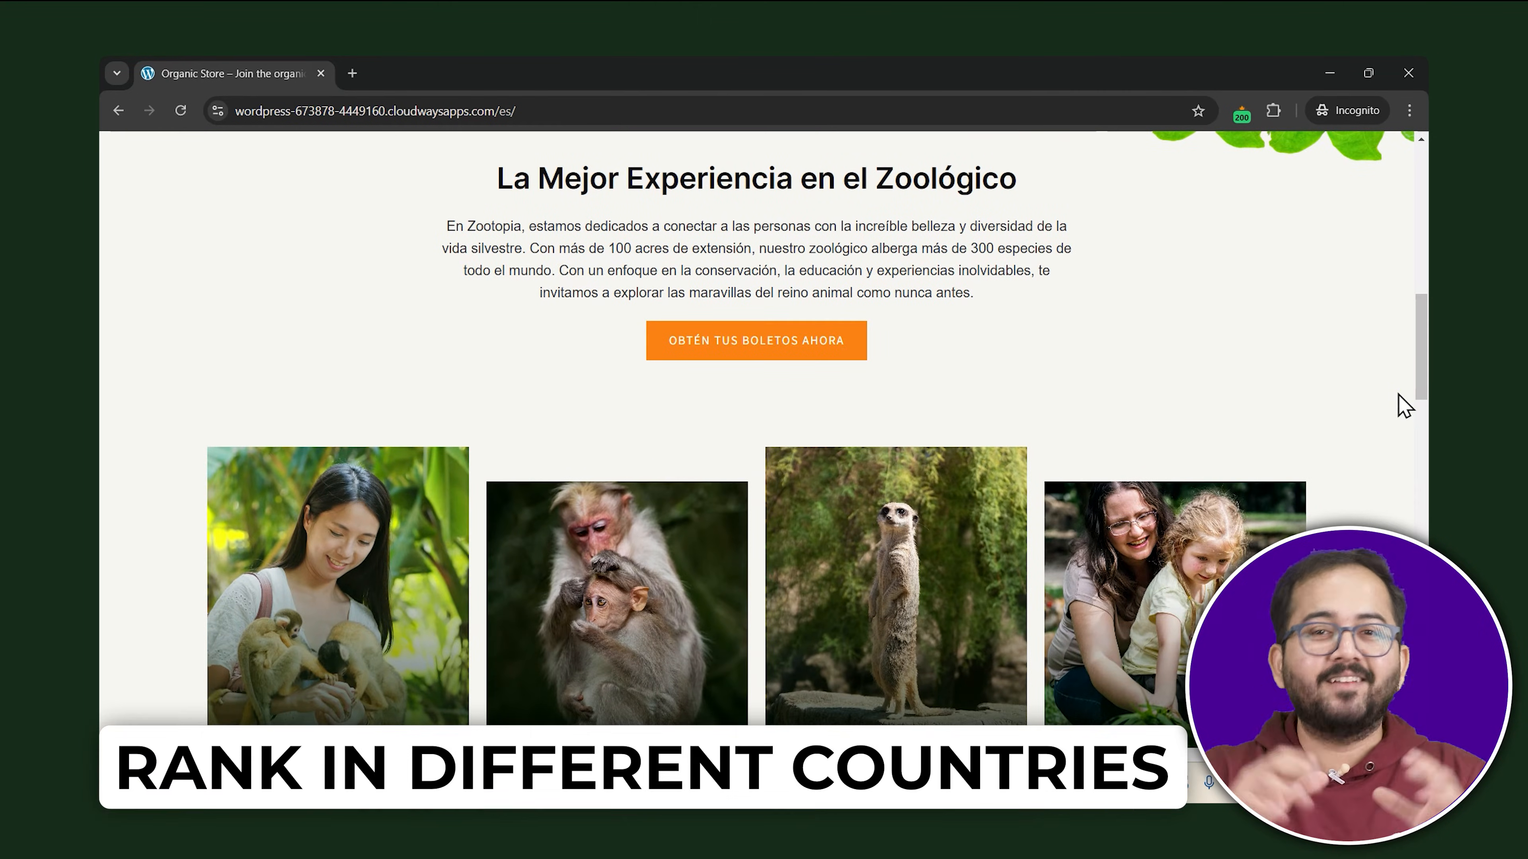
pyautogui.scroll(-5, 1402, 406)
pyautogui.scroll(-3, 1401, 407)
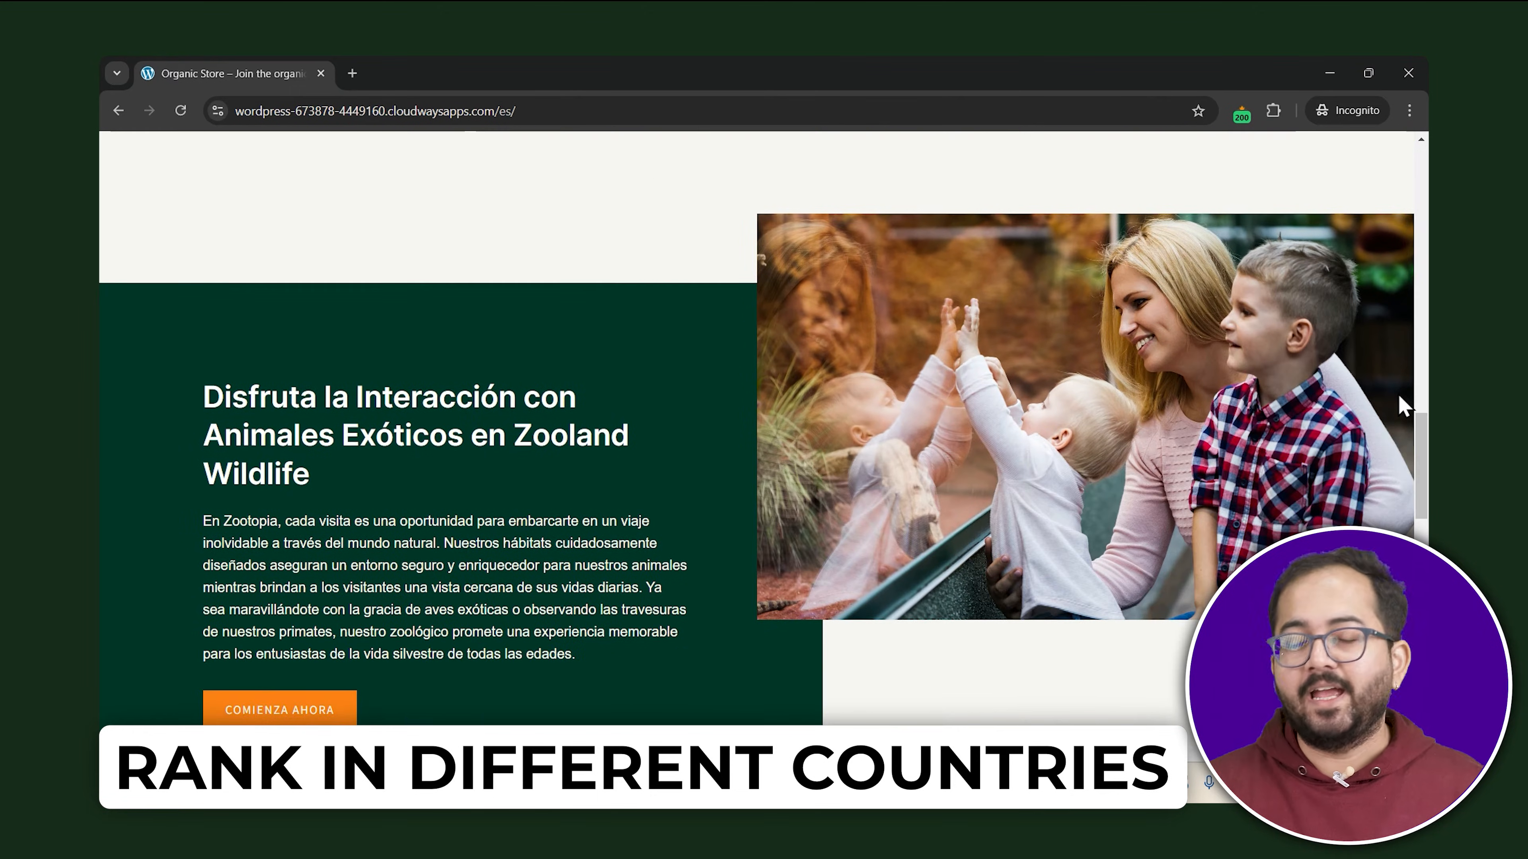
pyautogui.scroll(-5, 1397, 395)
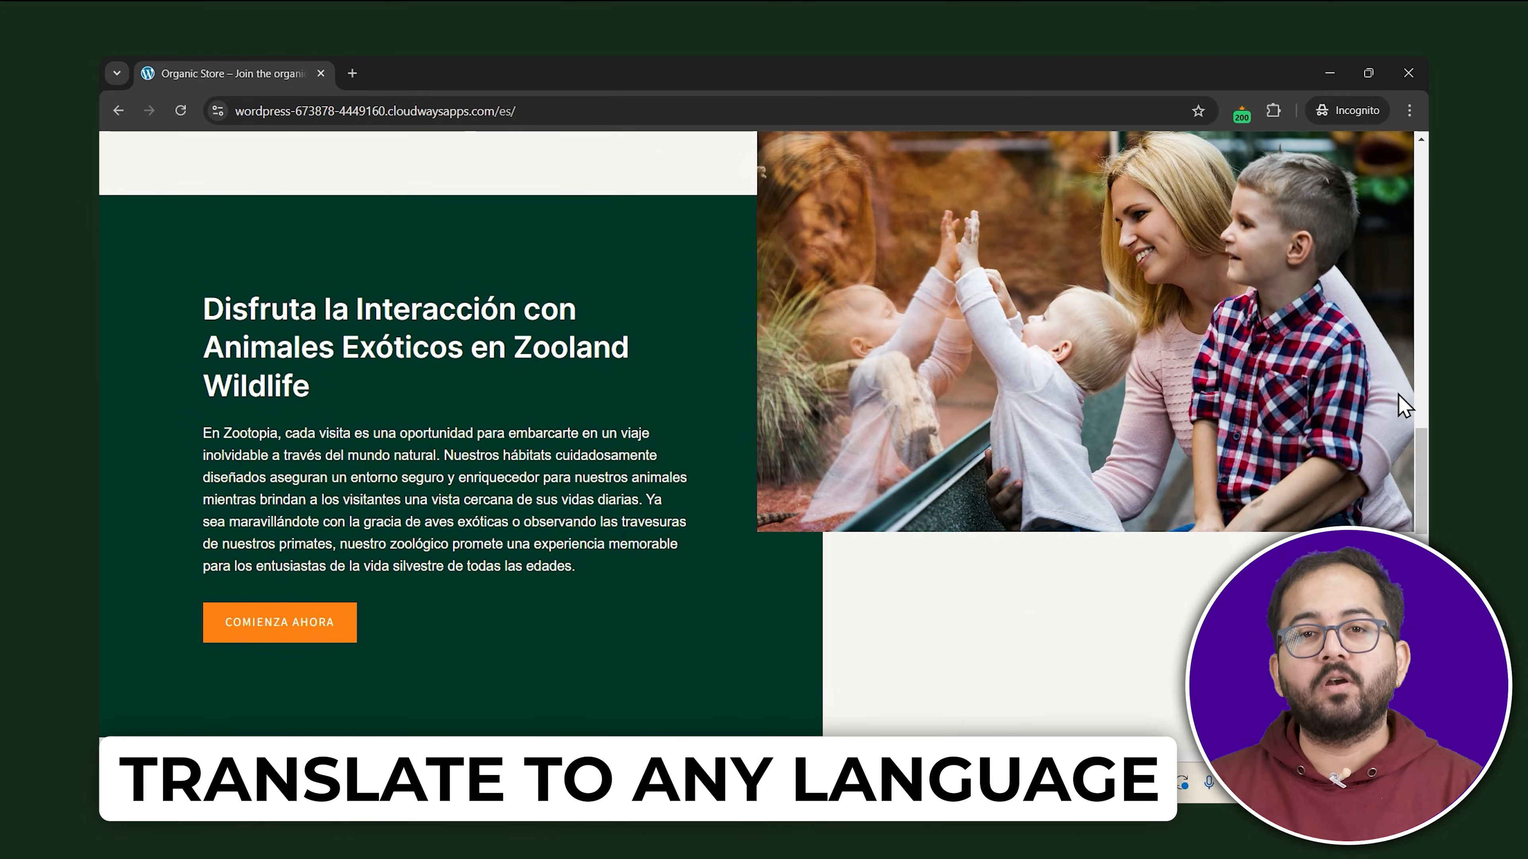
pyautogui.scroll(-4, 1404, 406)
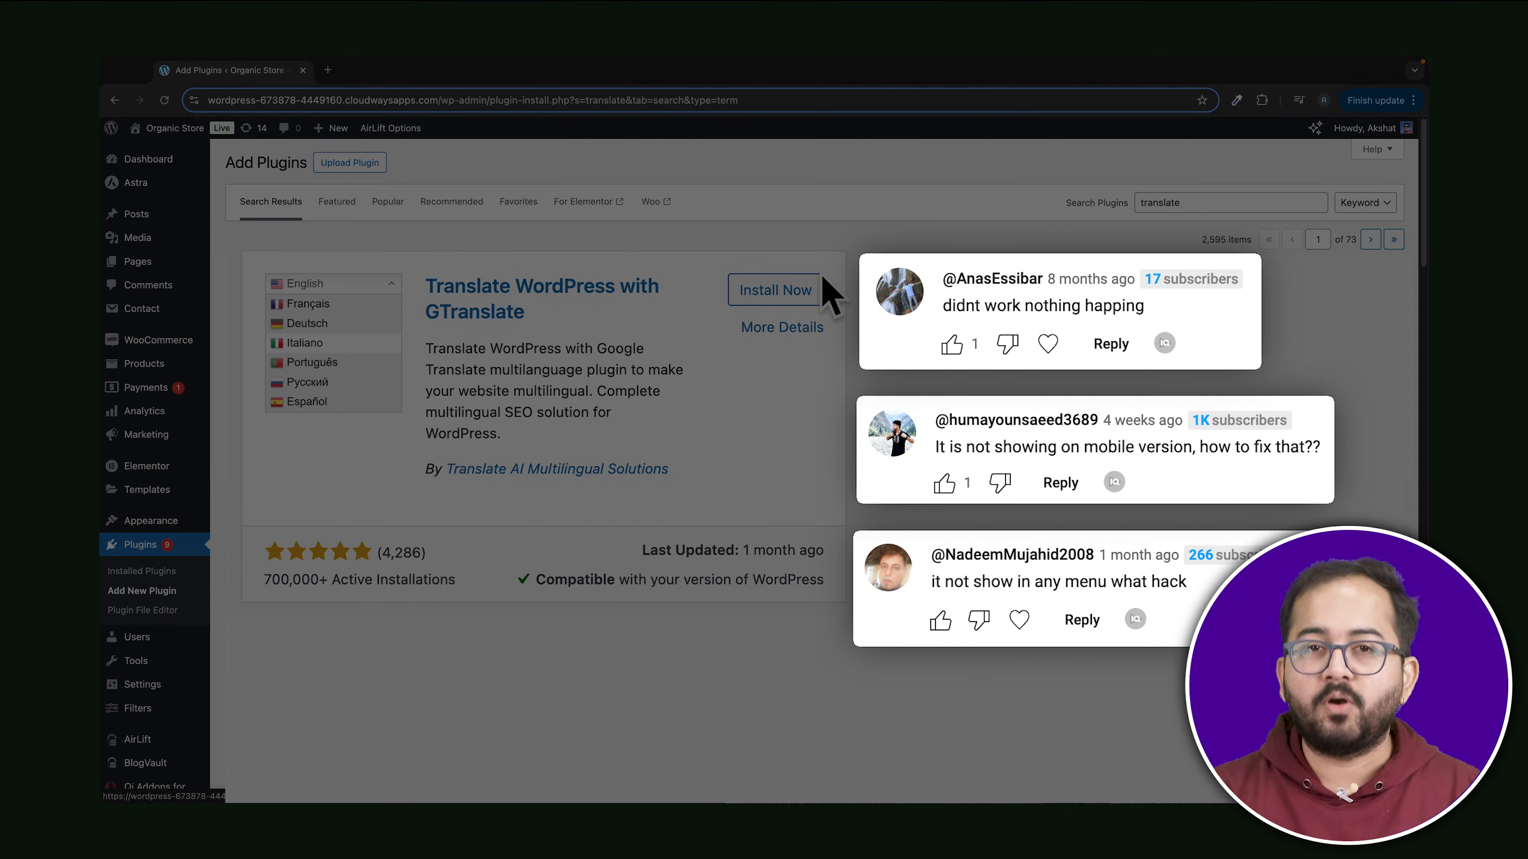
pyautogui.click(819, 284)
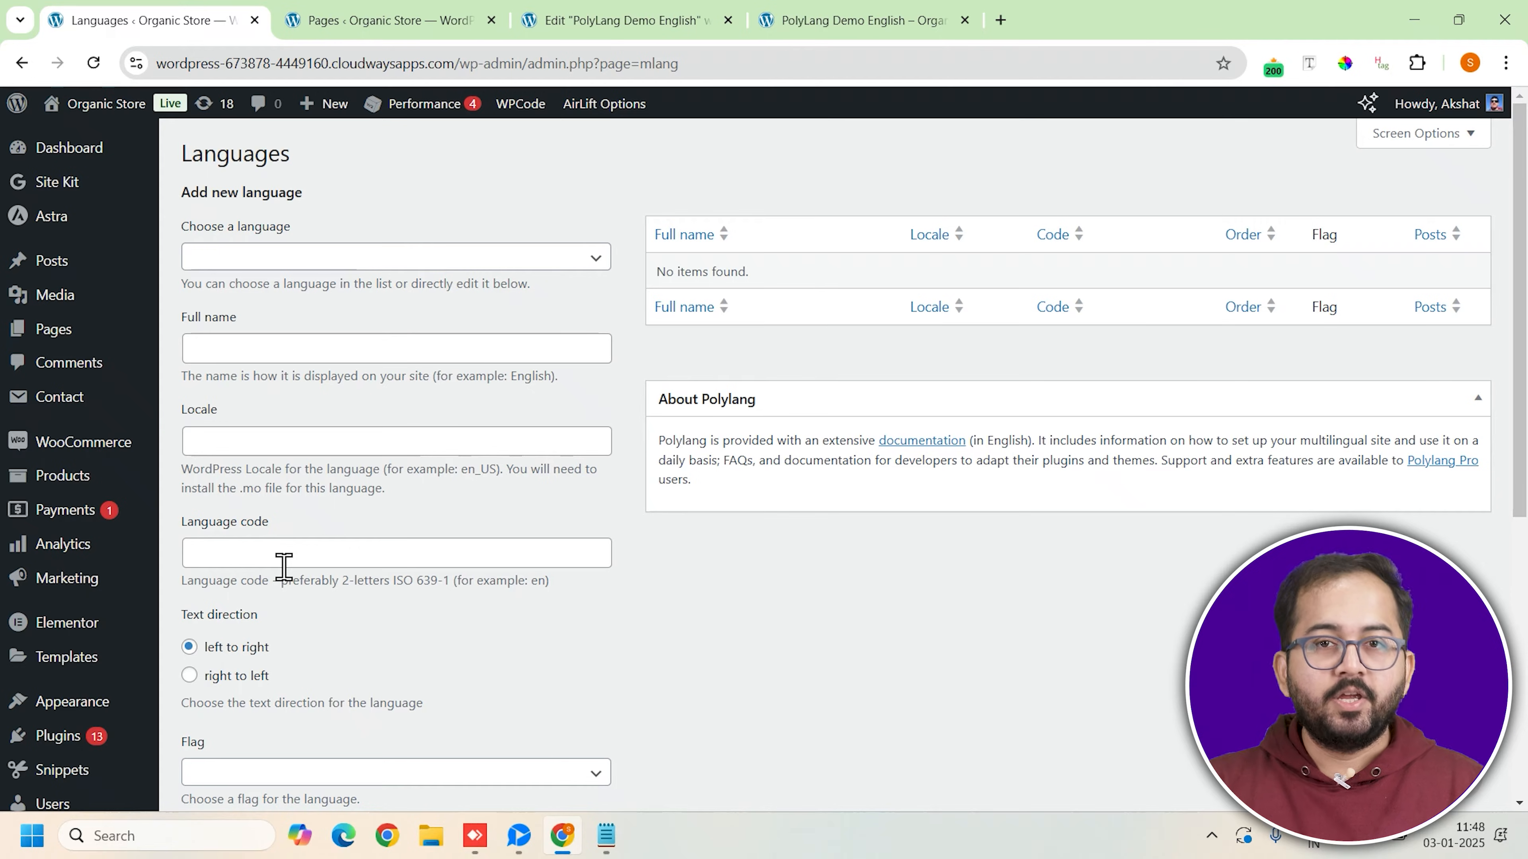
# Open the Polylang setup wizard and add English - en_US as a site language
pyautogui.scroll(-6, 283, 562)
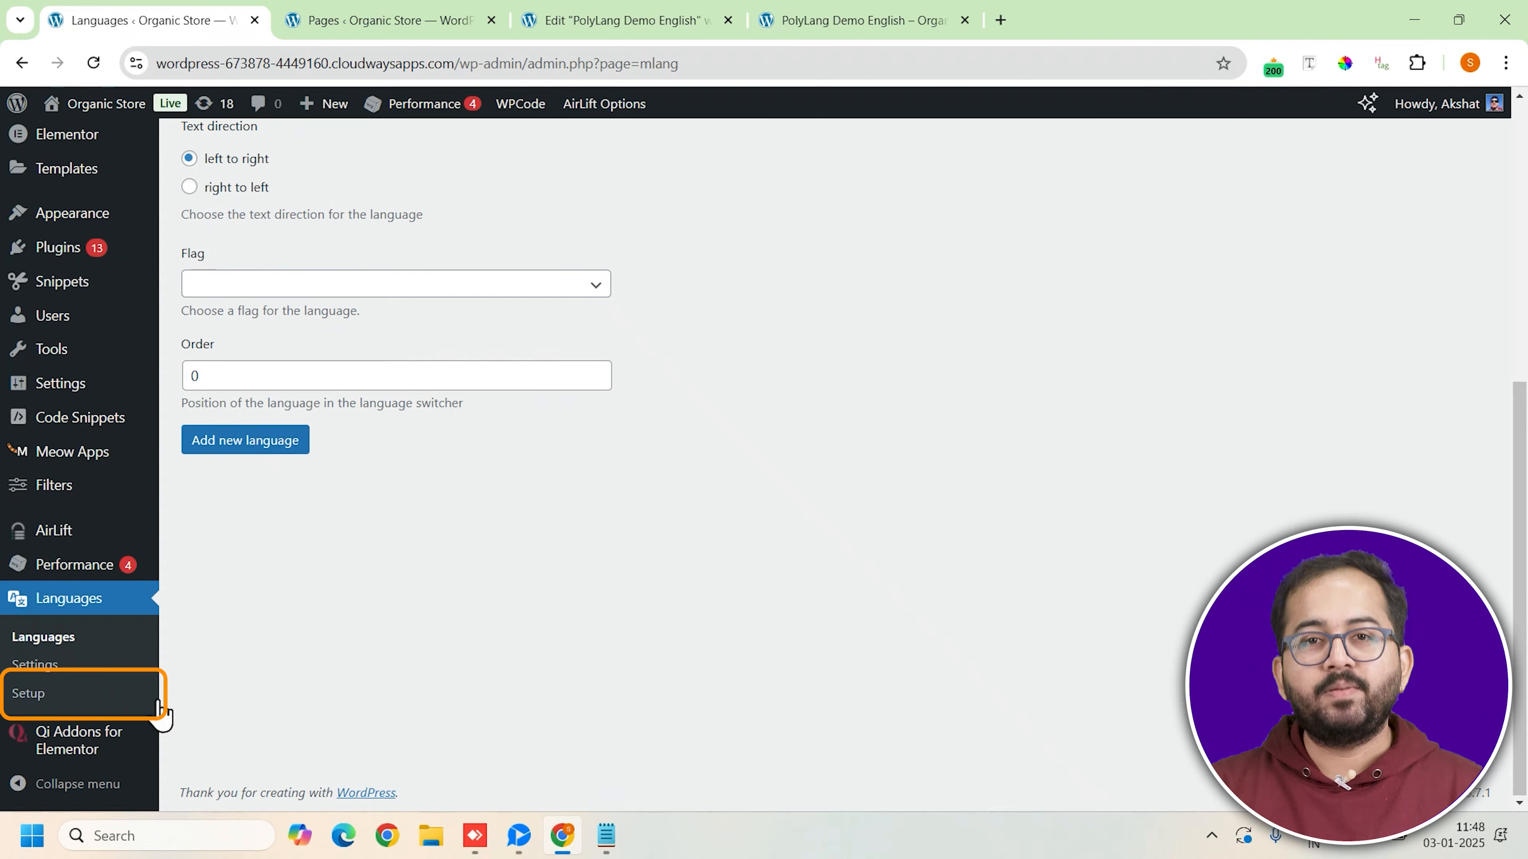
pyautogui.click(28, 693)
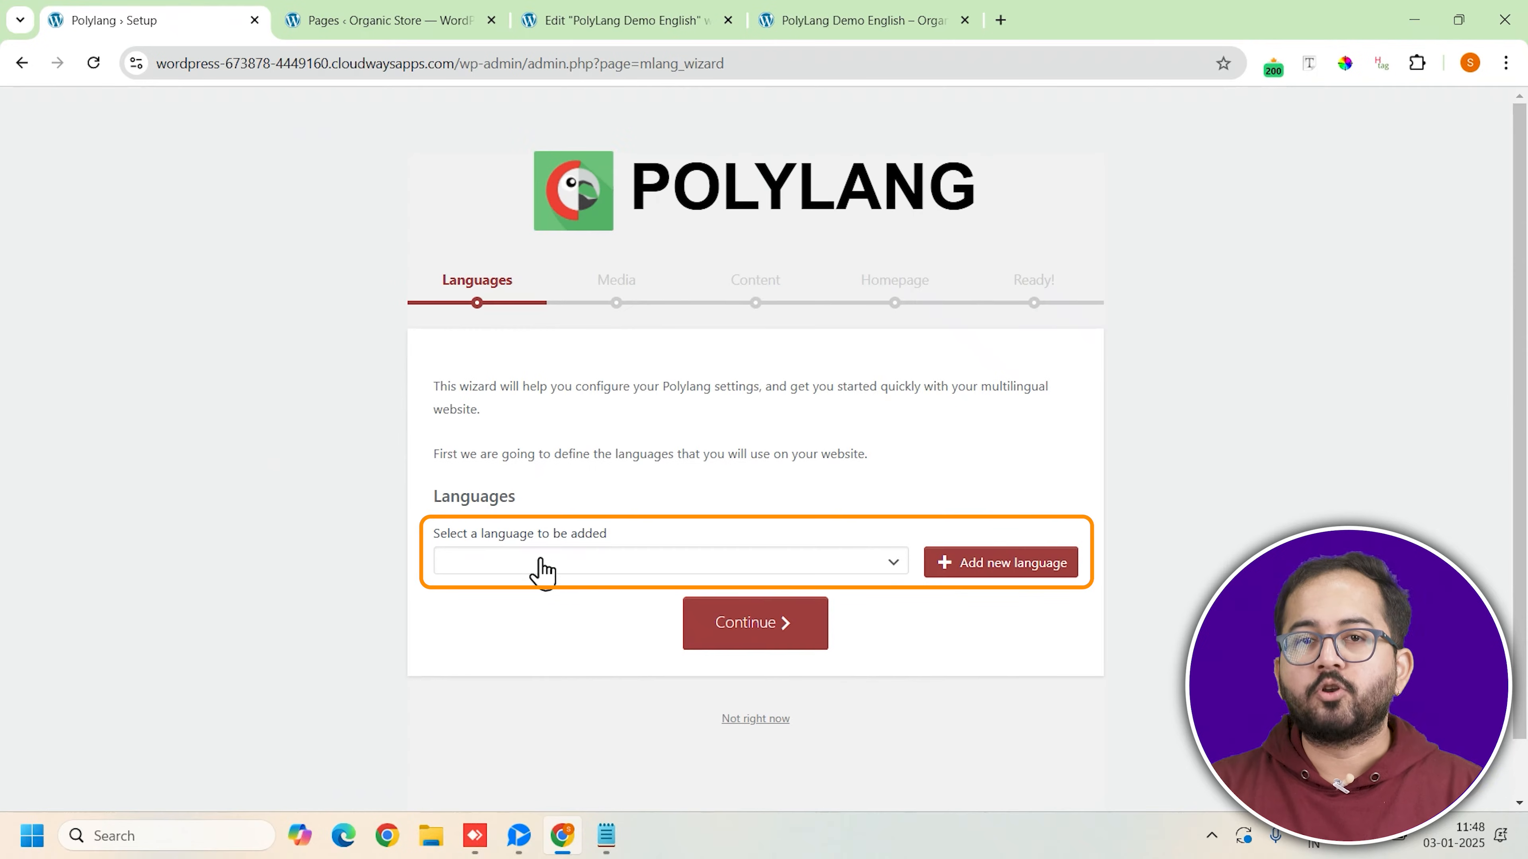
pyautogui.click(860, 563)
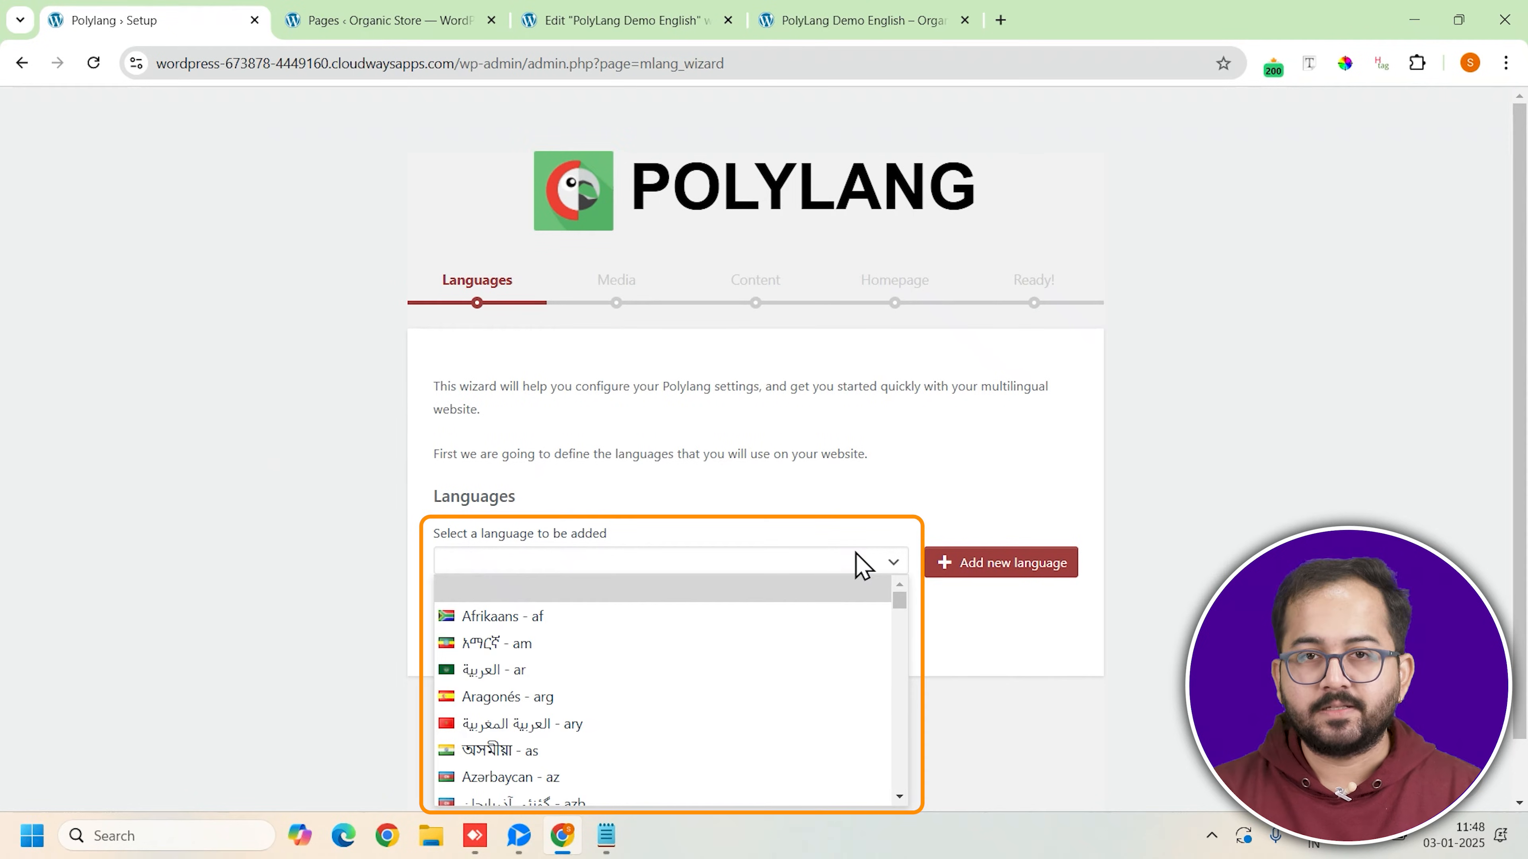
pyautogui.press('e')
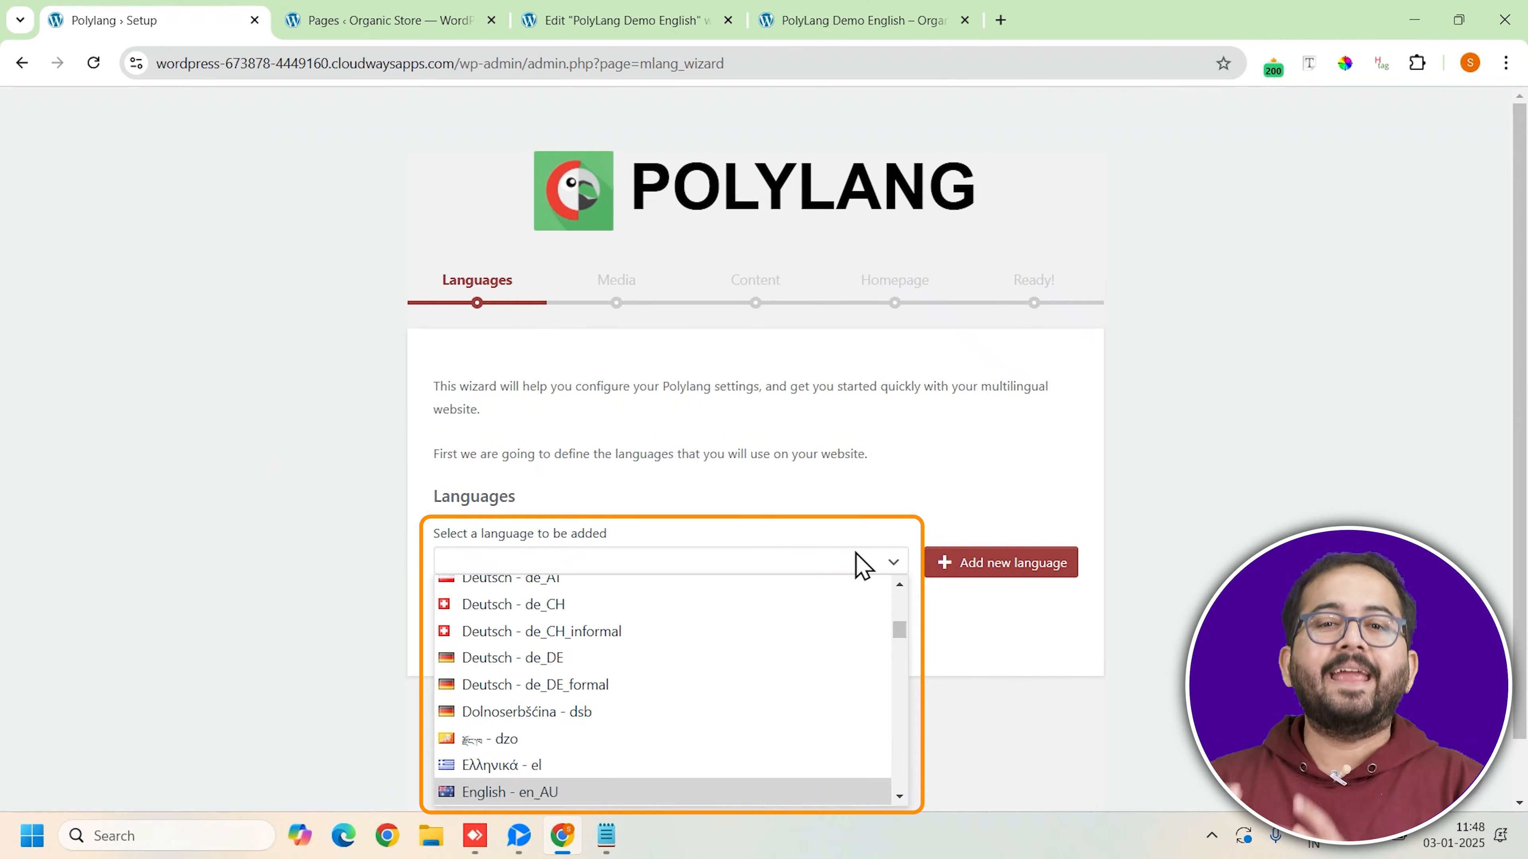
pyautogui.scroll(-4, 784, 662)
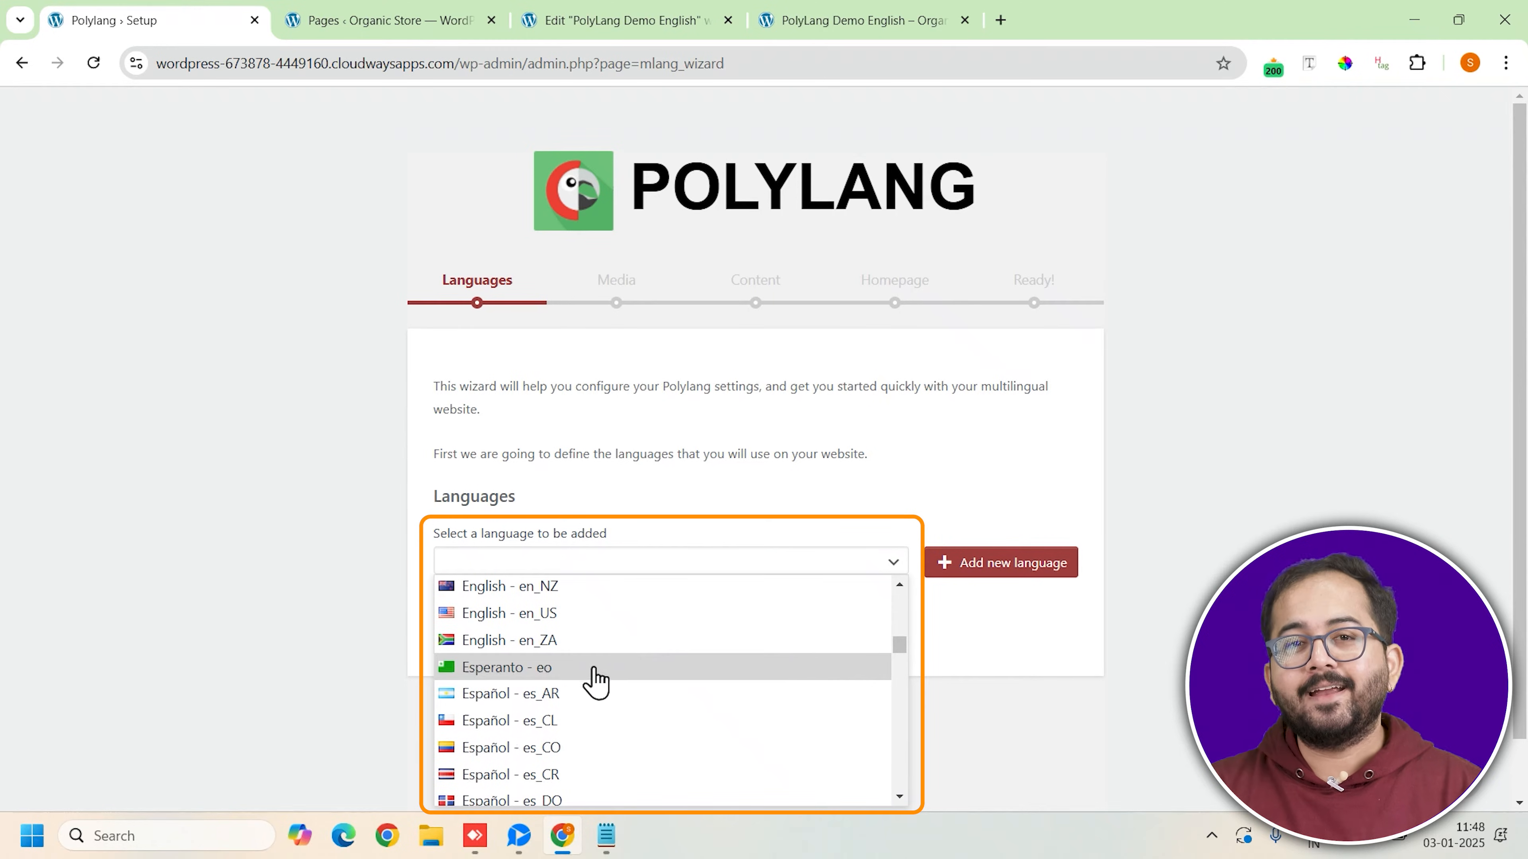
pyautogui.click(532, 614)
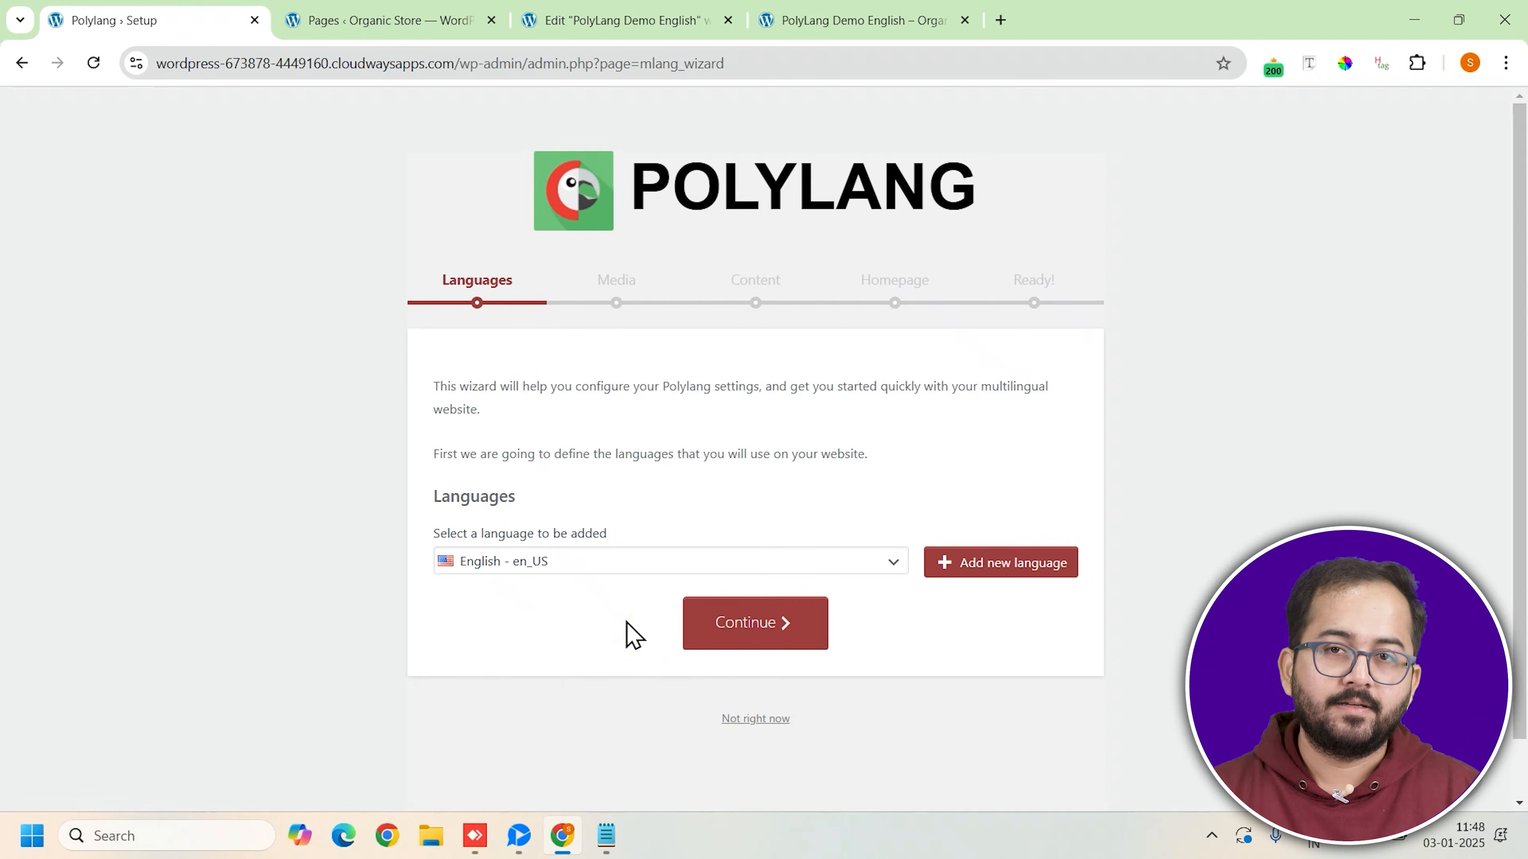
pyautogui.click(971, 575)
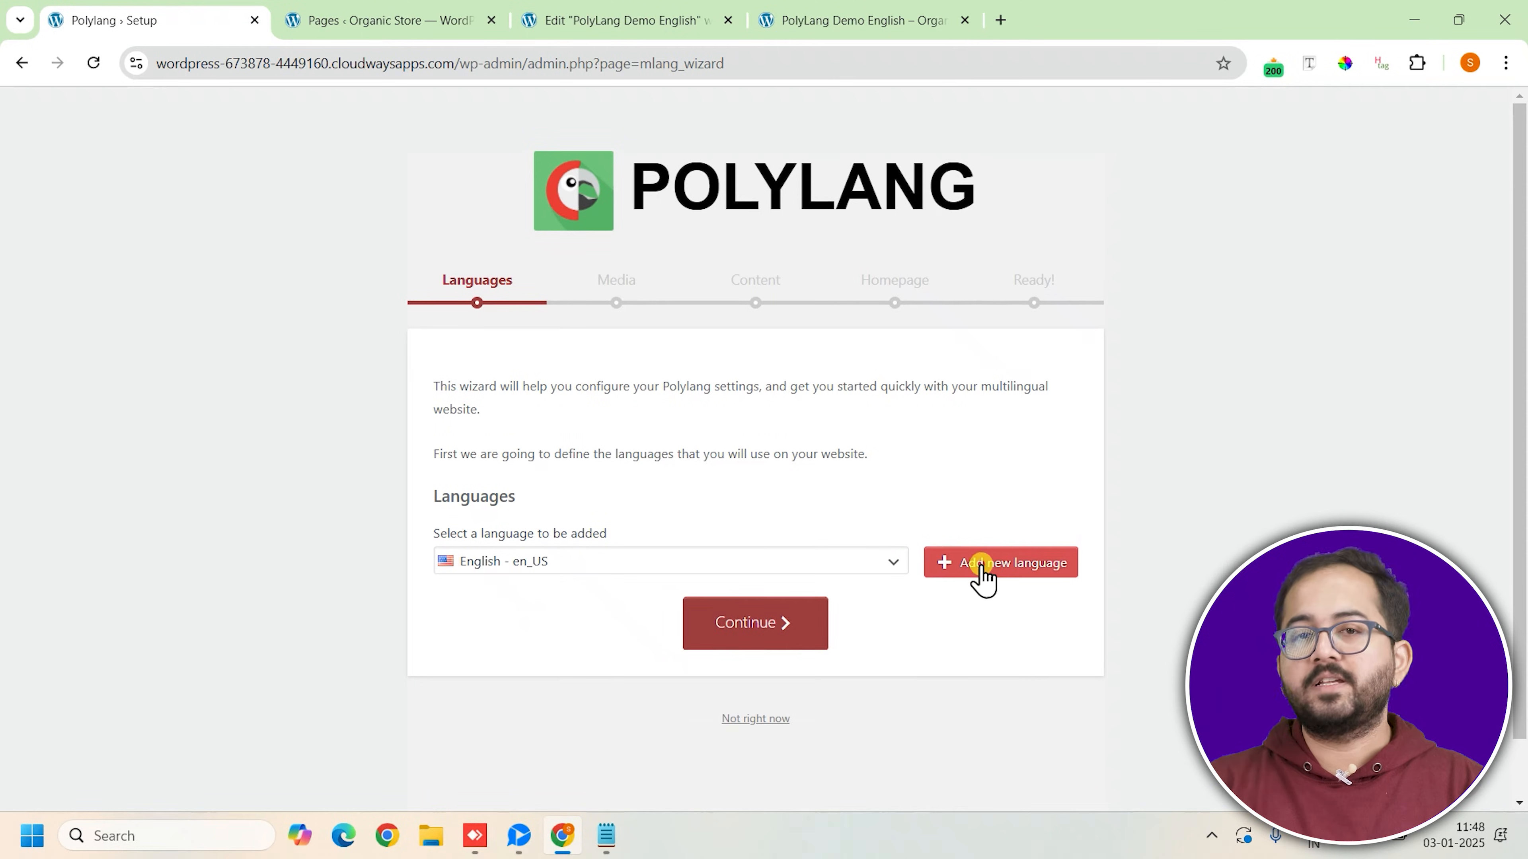
# Add Español - es_MX as another site language and proceed to the wizard's media stage
pyautogui.click(644, 569)
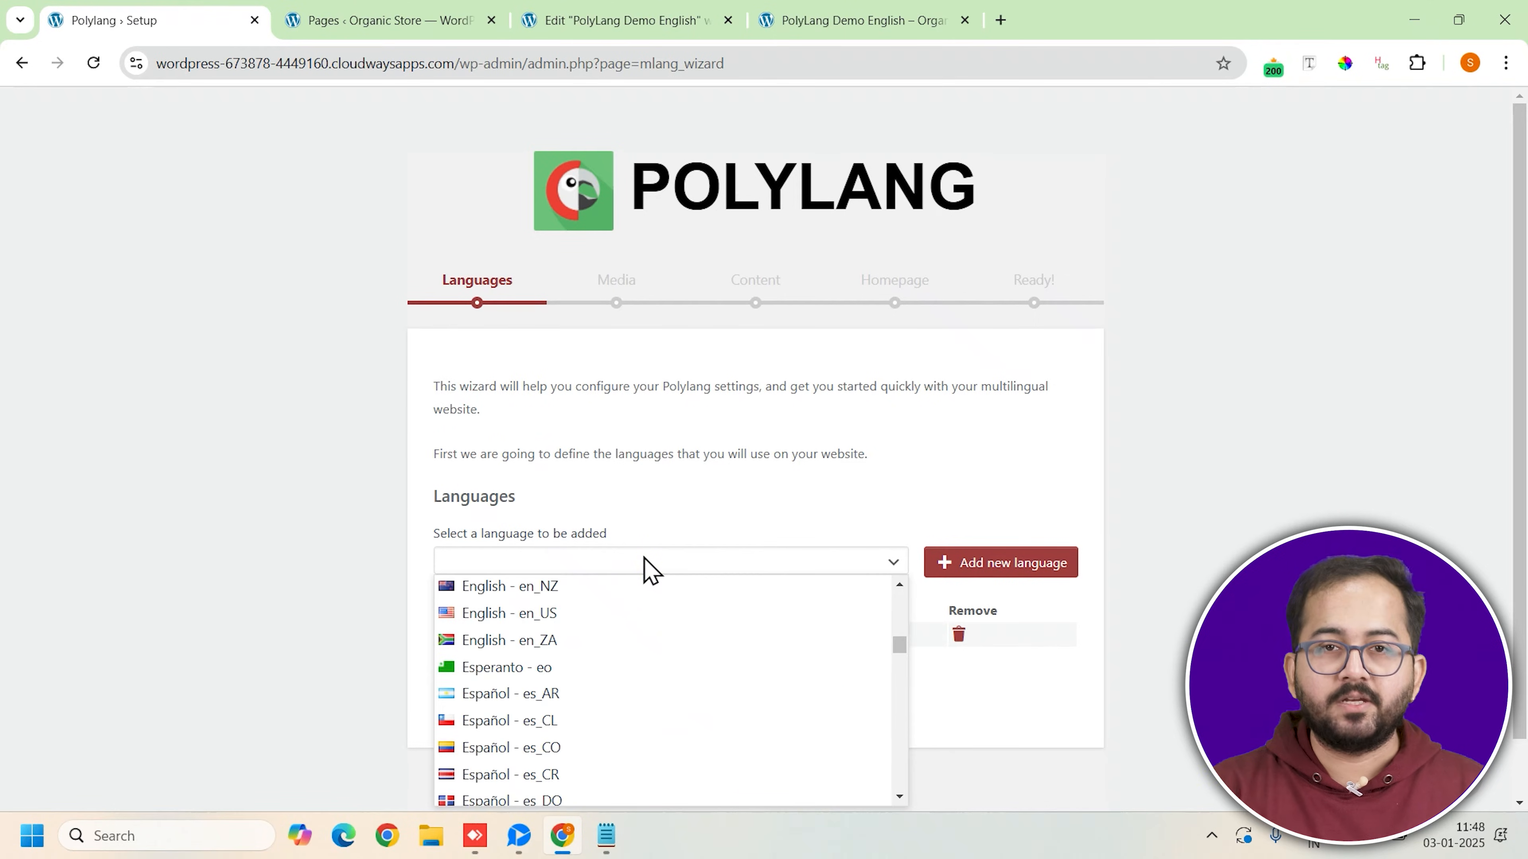
pyautogui.scroll(-2, 624, 754)
pyautogui.click(565, 757)
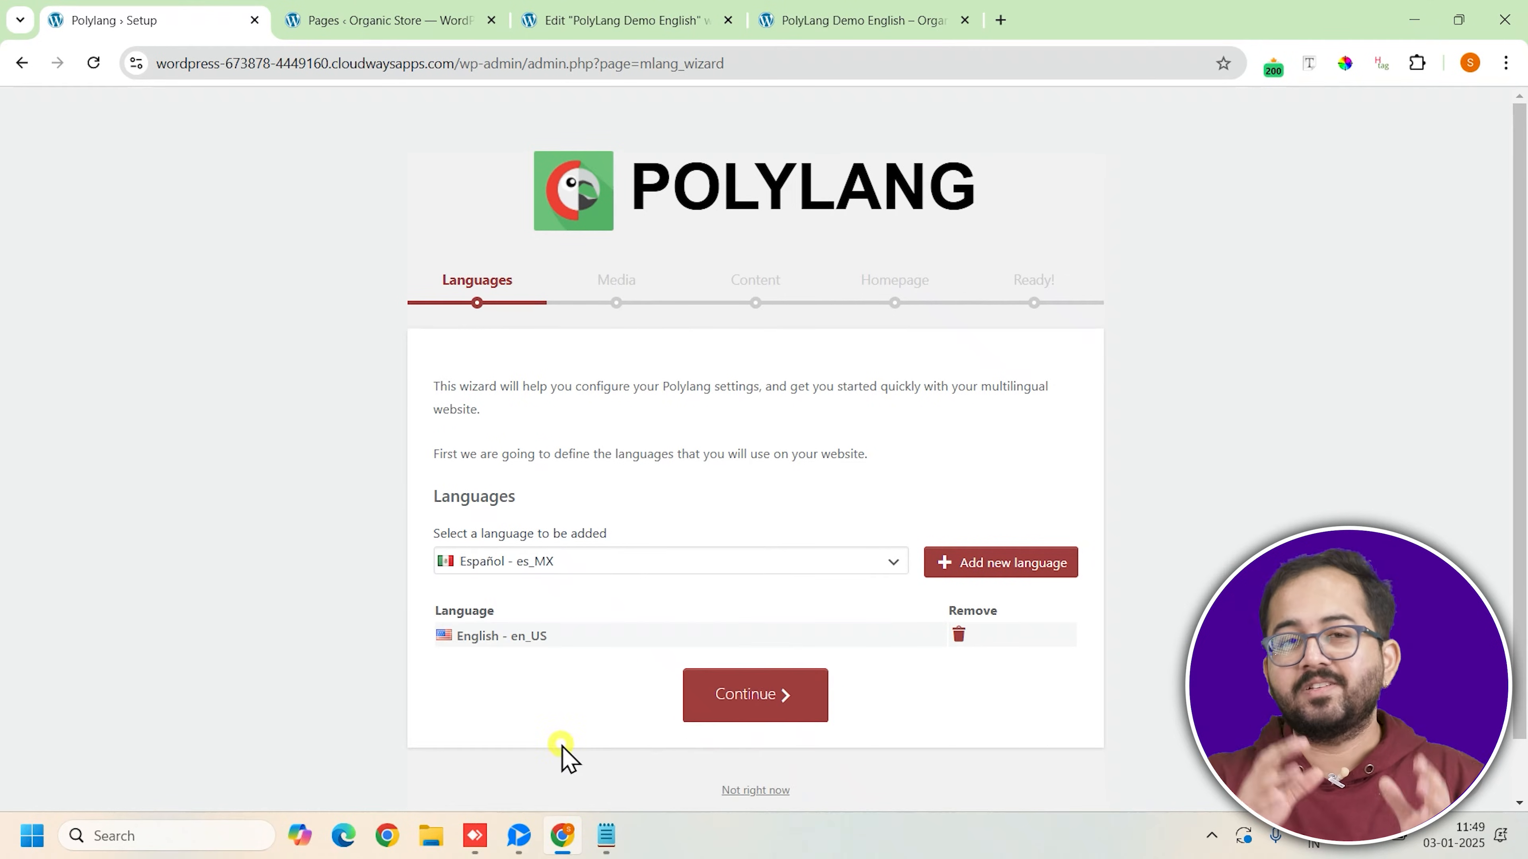
pyautogui.click(959, 577)
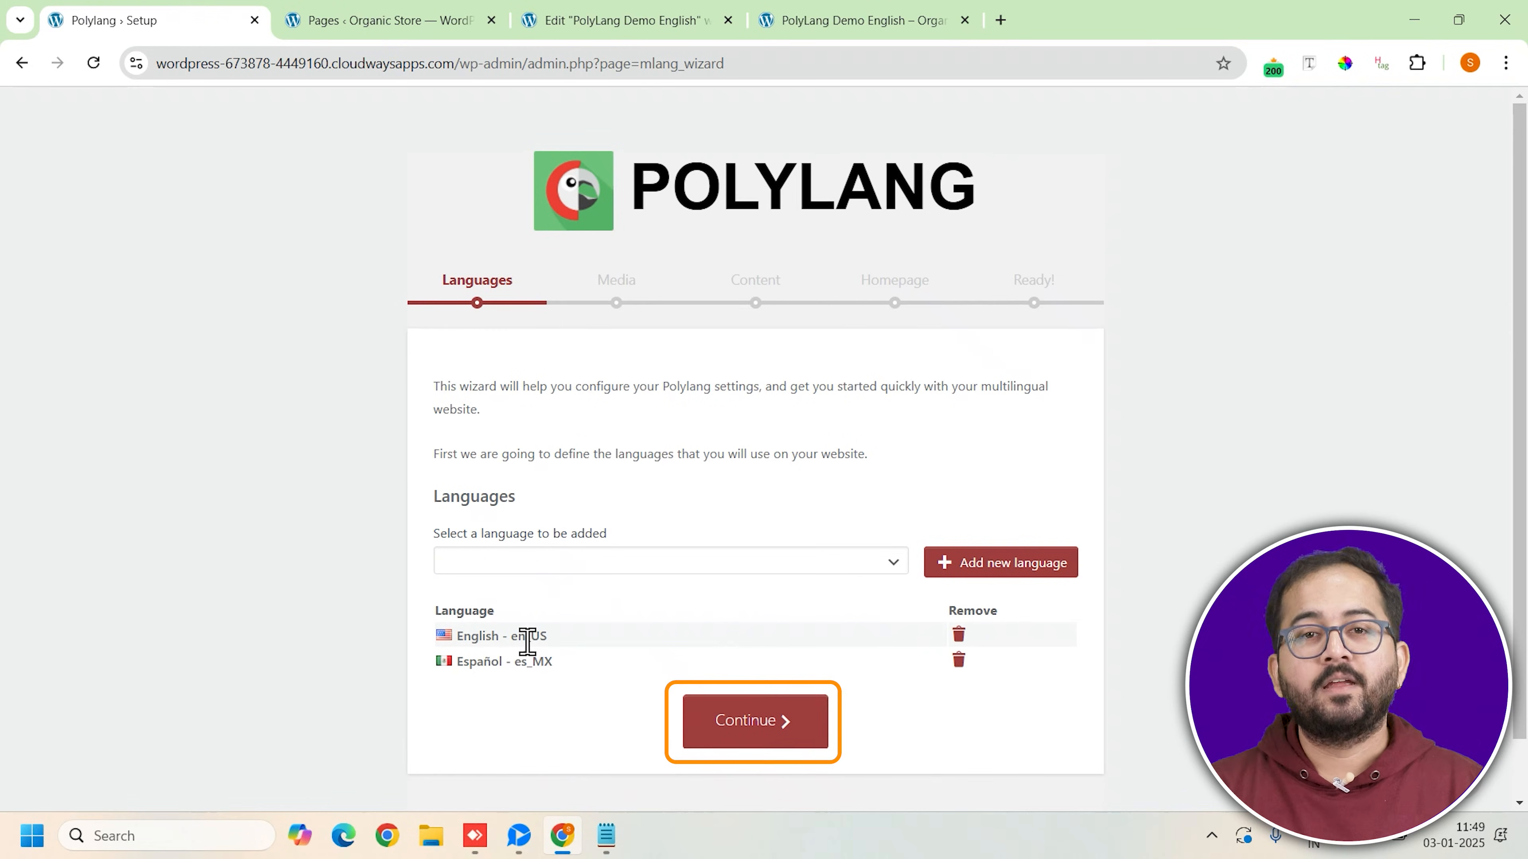
pyautogui.click(781, 720)
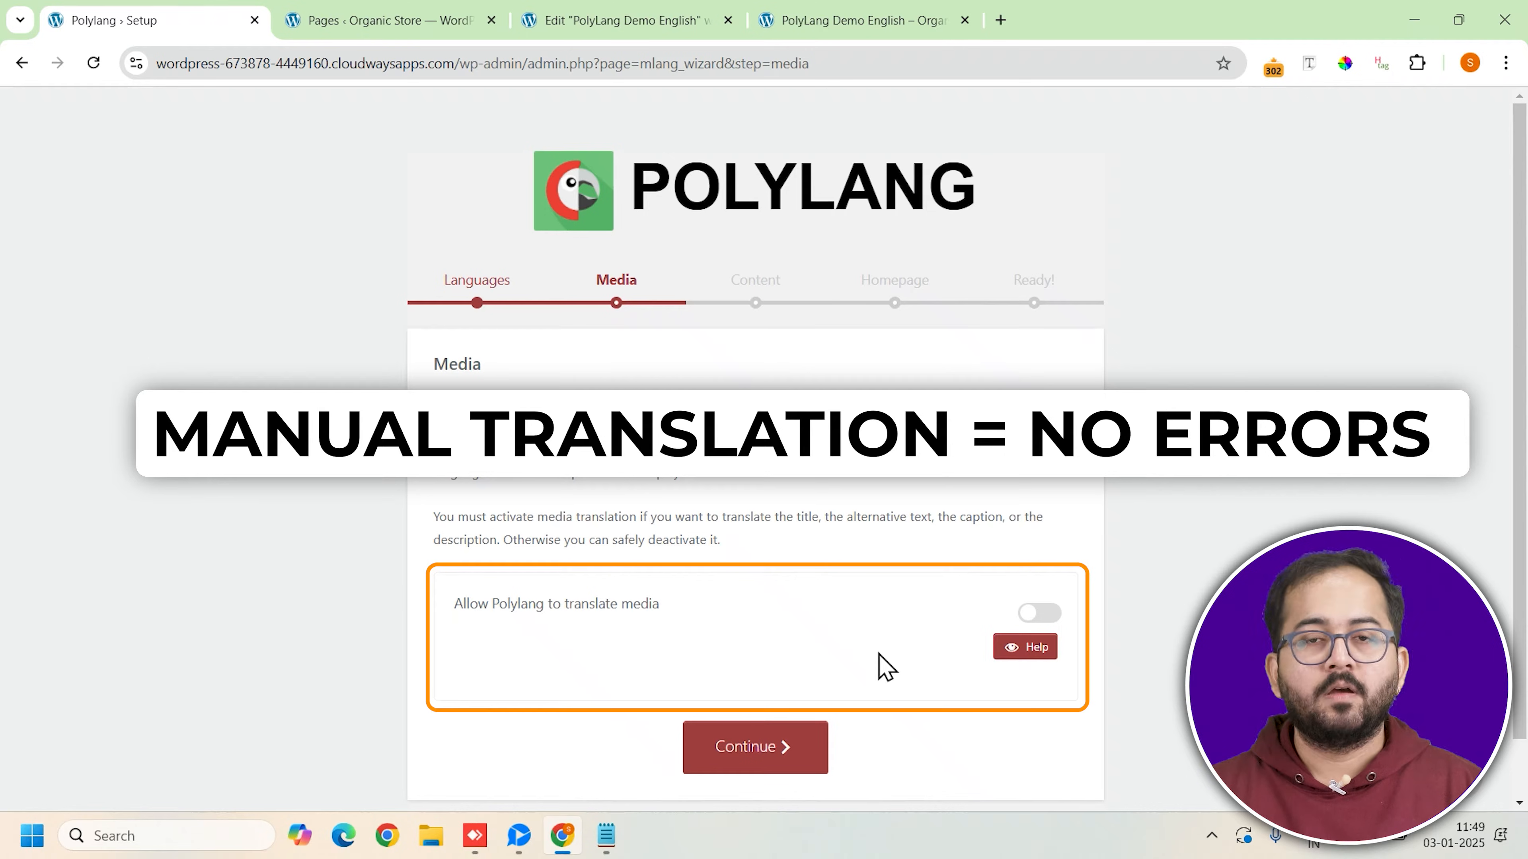
# Leave media translation disabled and assign English - en_US to all content without a language
pyautogui.click(805, 737)
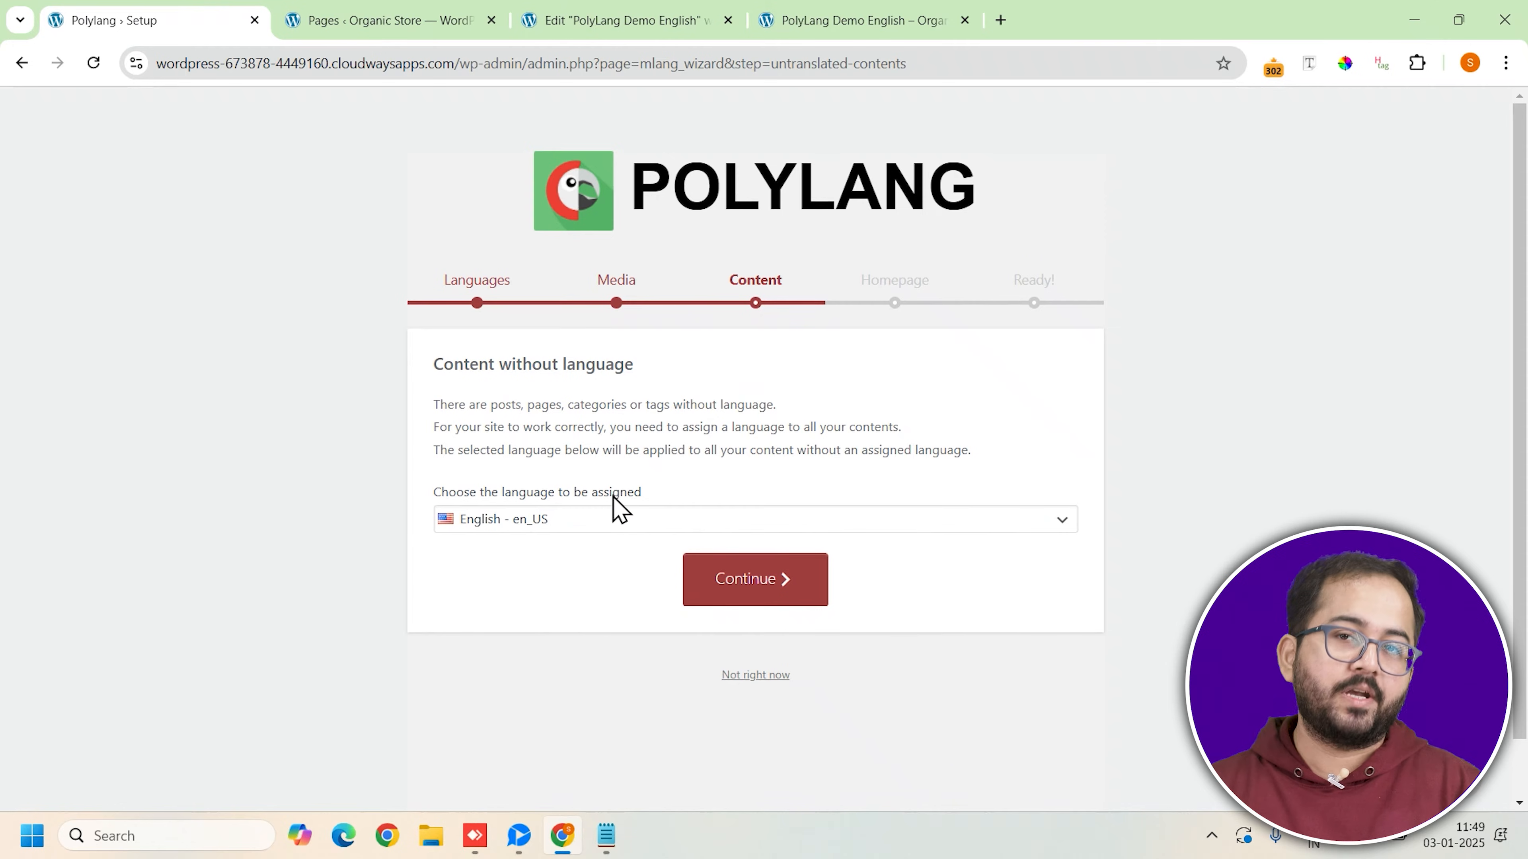
pyautogui.click(595, 520)
pyautogui.click(559, 551)
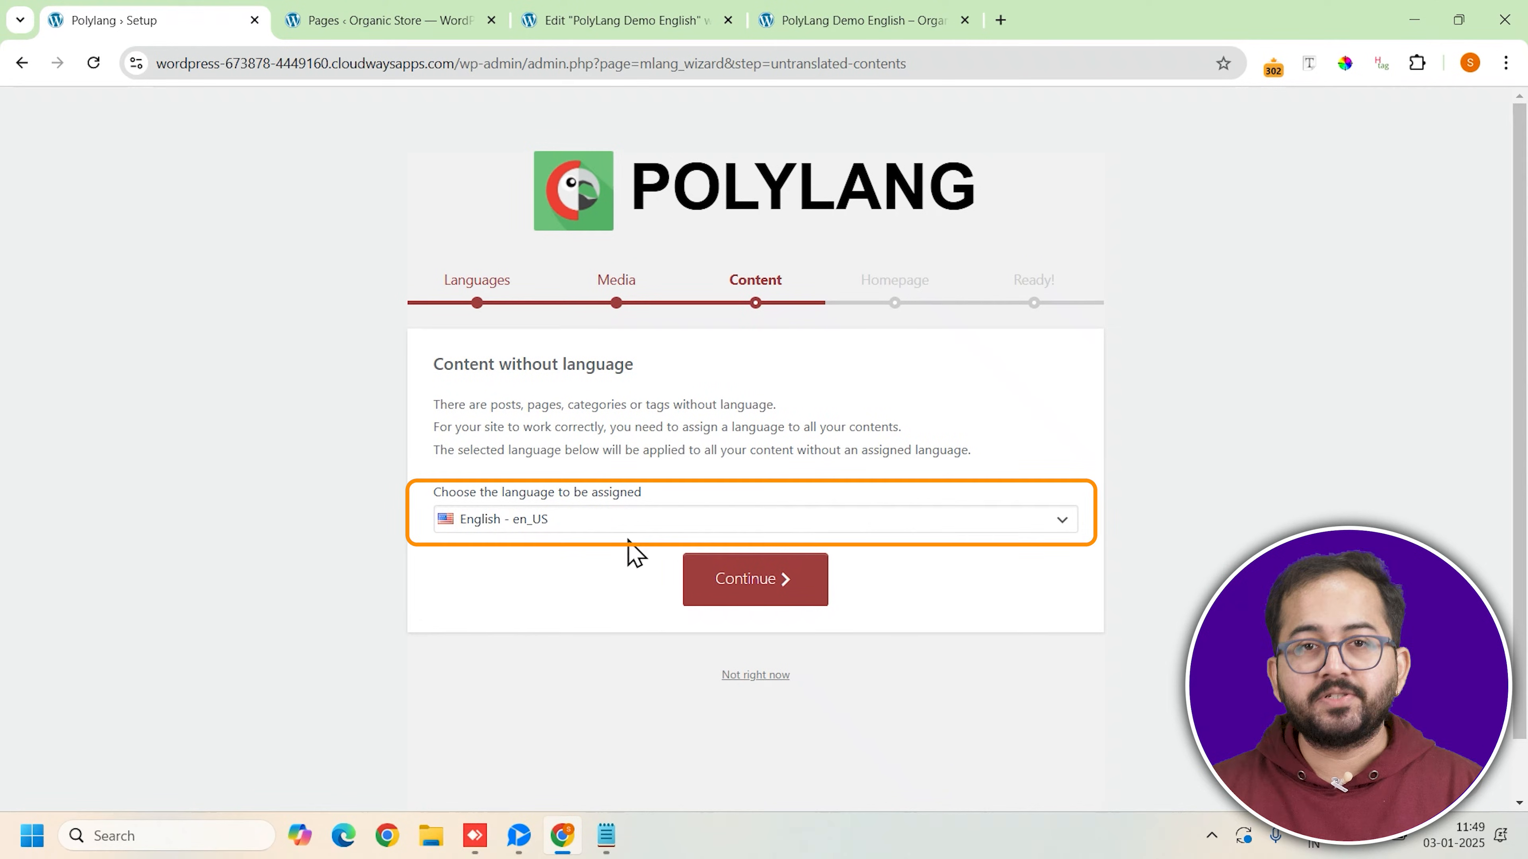
pyautogui.click(741, 580)
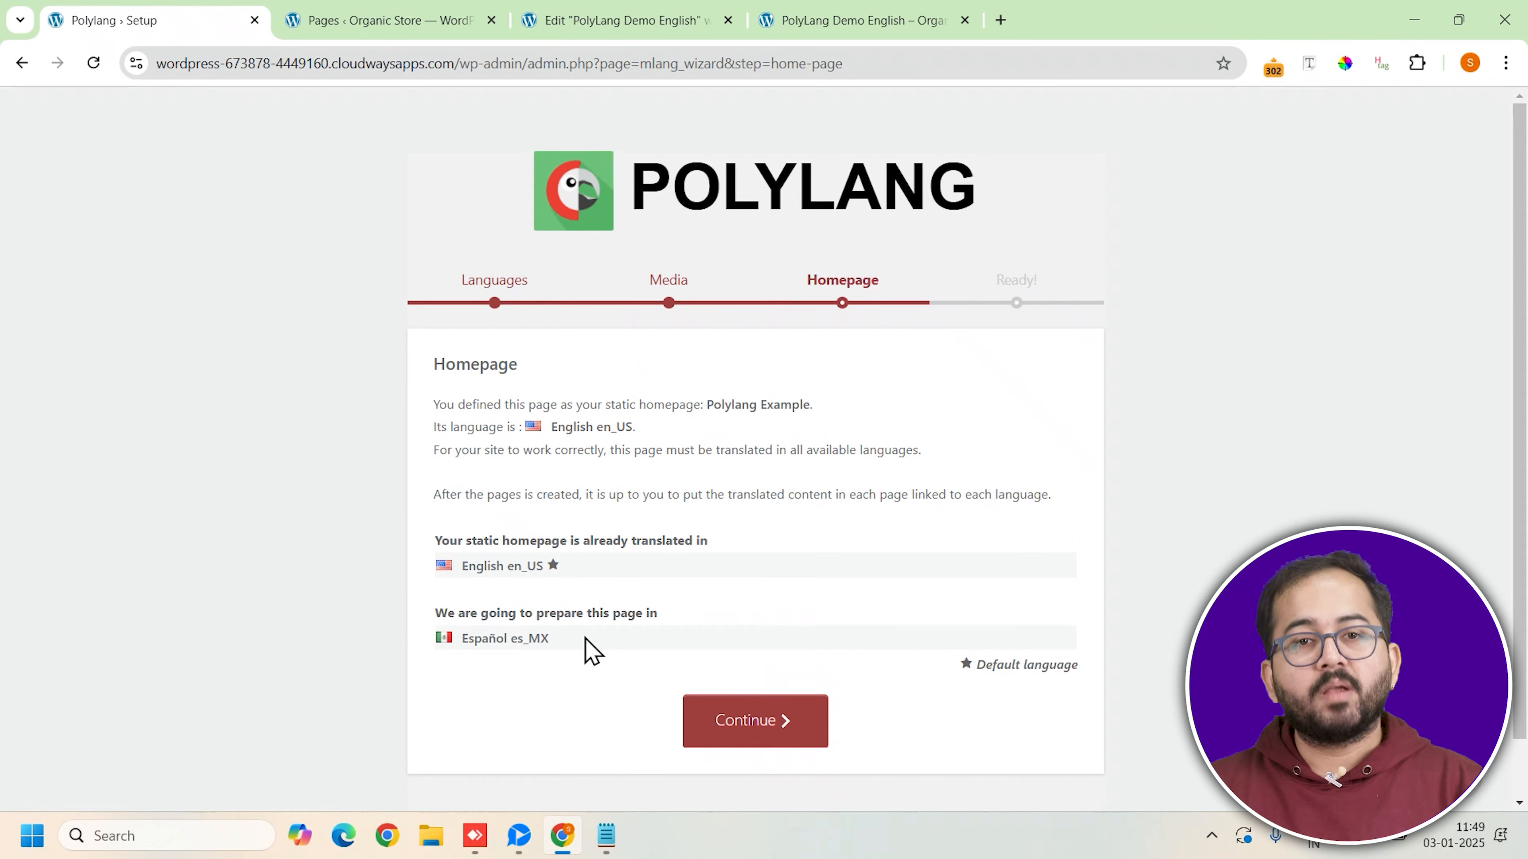
# Confirm preparing the static homepage in Español es_MX, finish the setup wizard and return to the dashboard
pyautogui.click(733, 724)
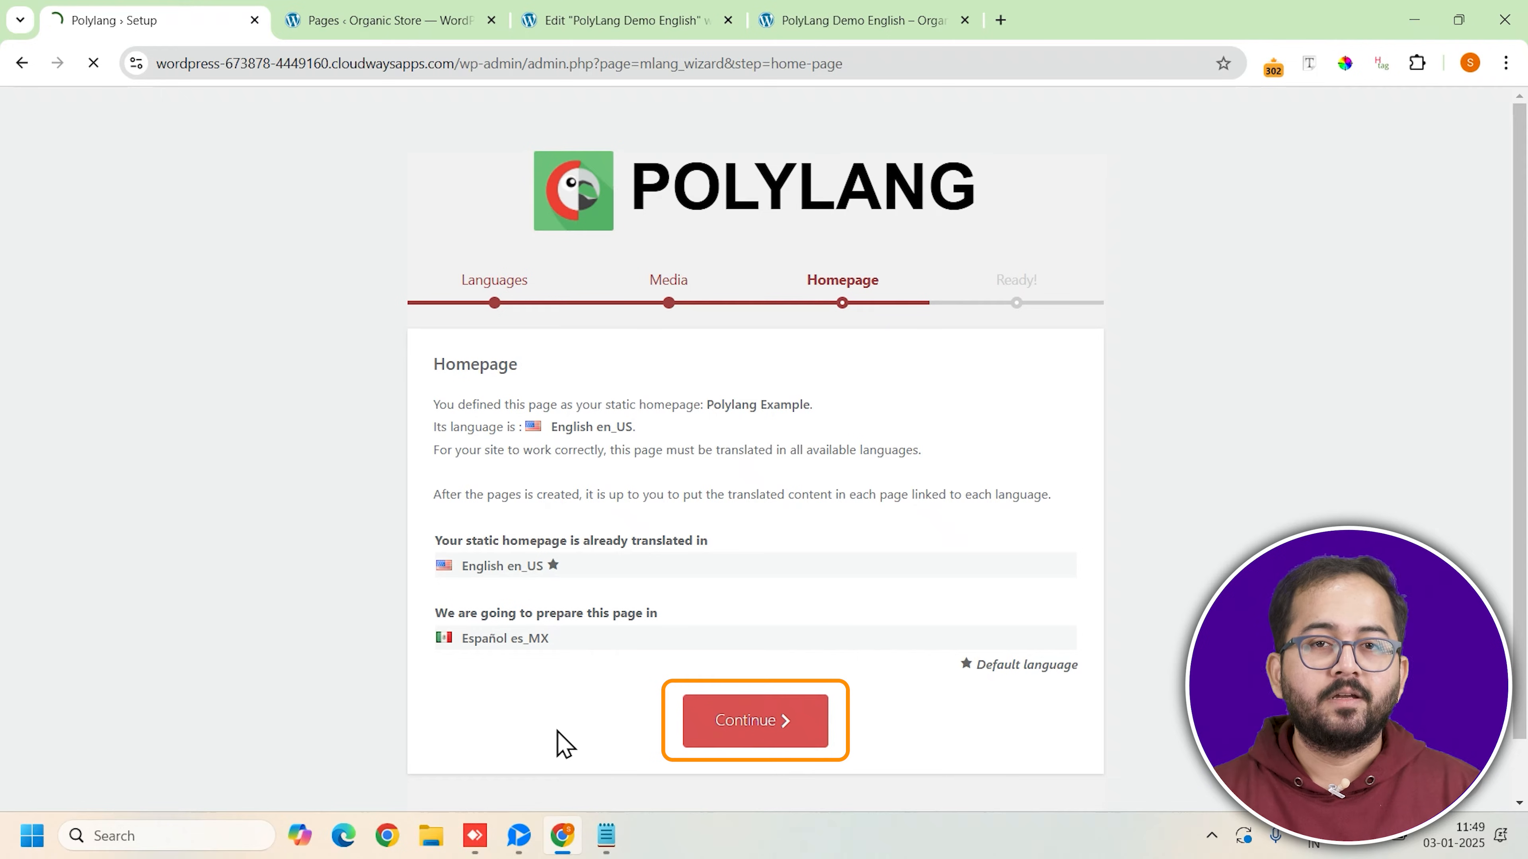
pyautogui.scroll(-6, 737, 678)
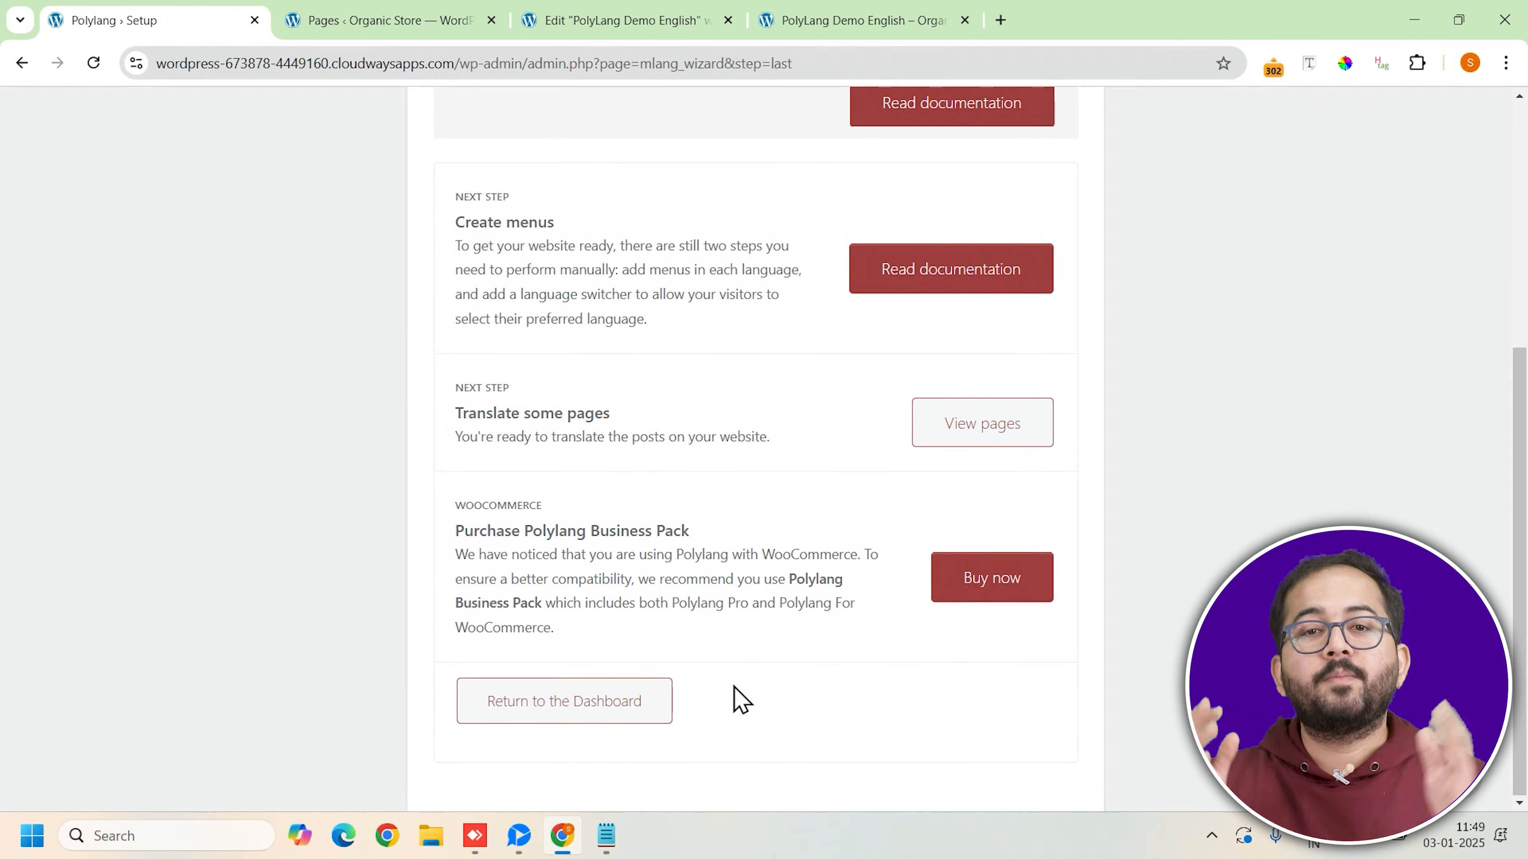
pyautogui.click(628, 717)
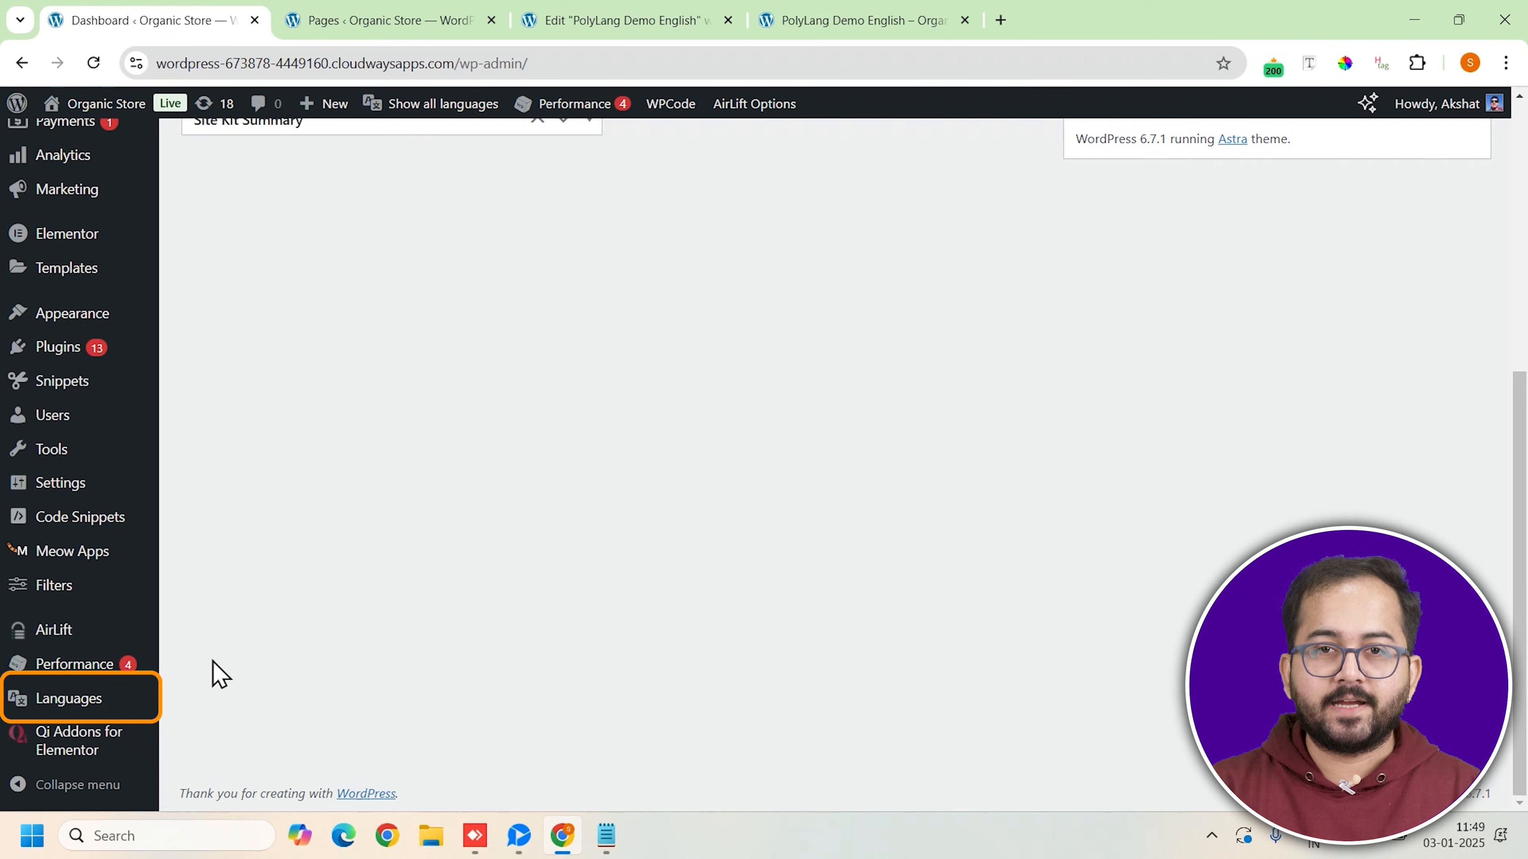
# Open the English entry from the Polylang languages list for editing and examine its language switcher order
pyautogui.moveTo(113, 708)
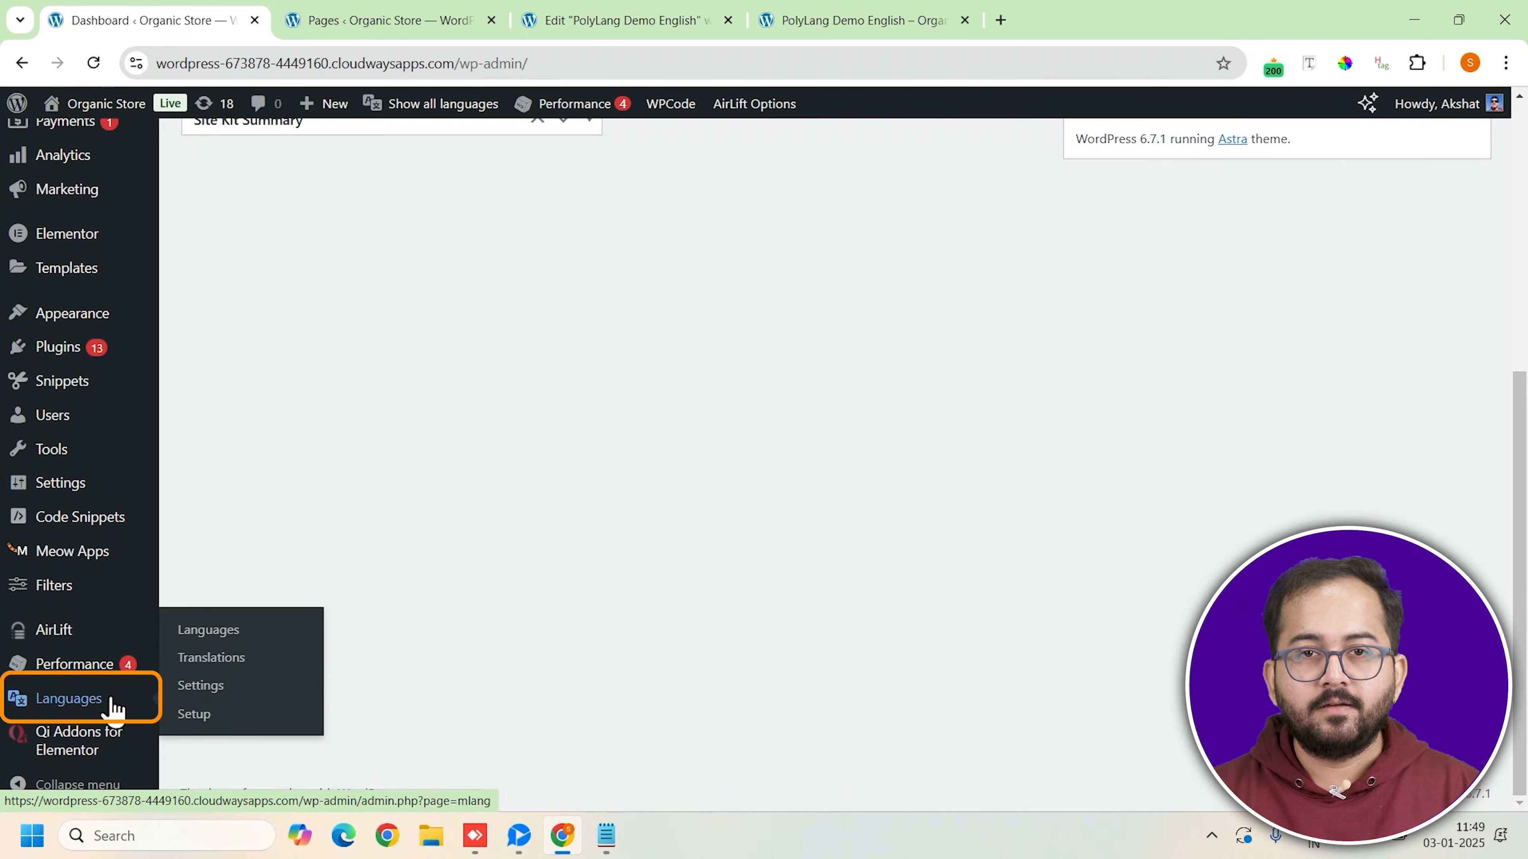
pyautogui.click(238, 639)
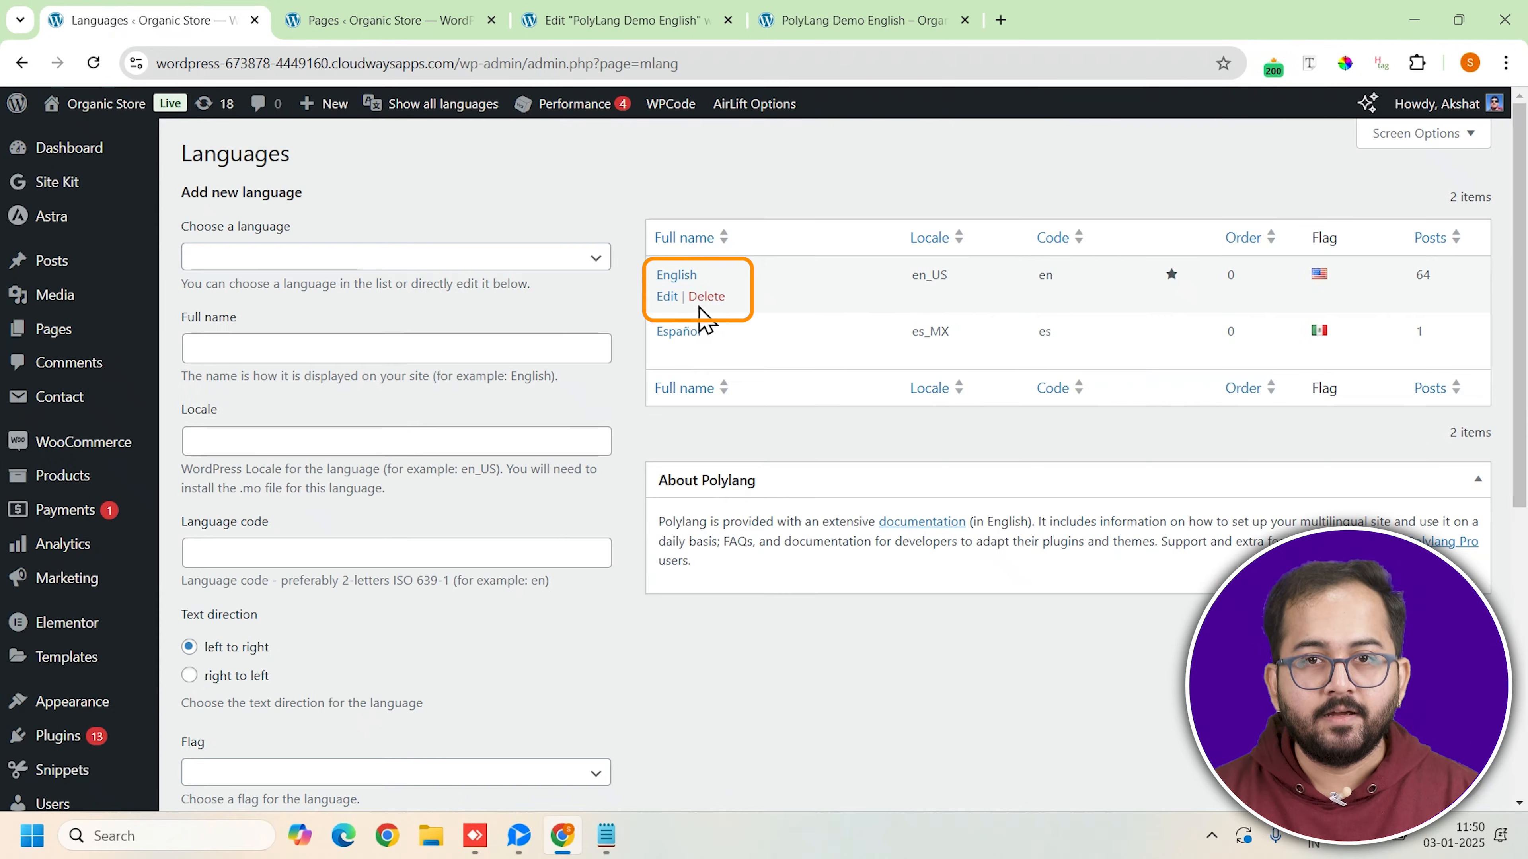
pyautogui.click(667, 297)
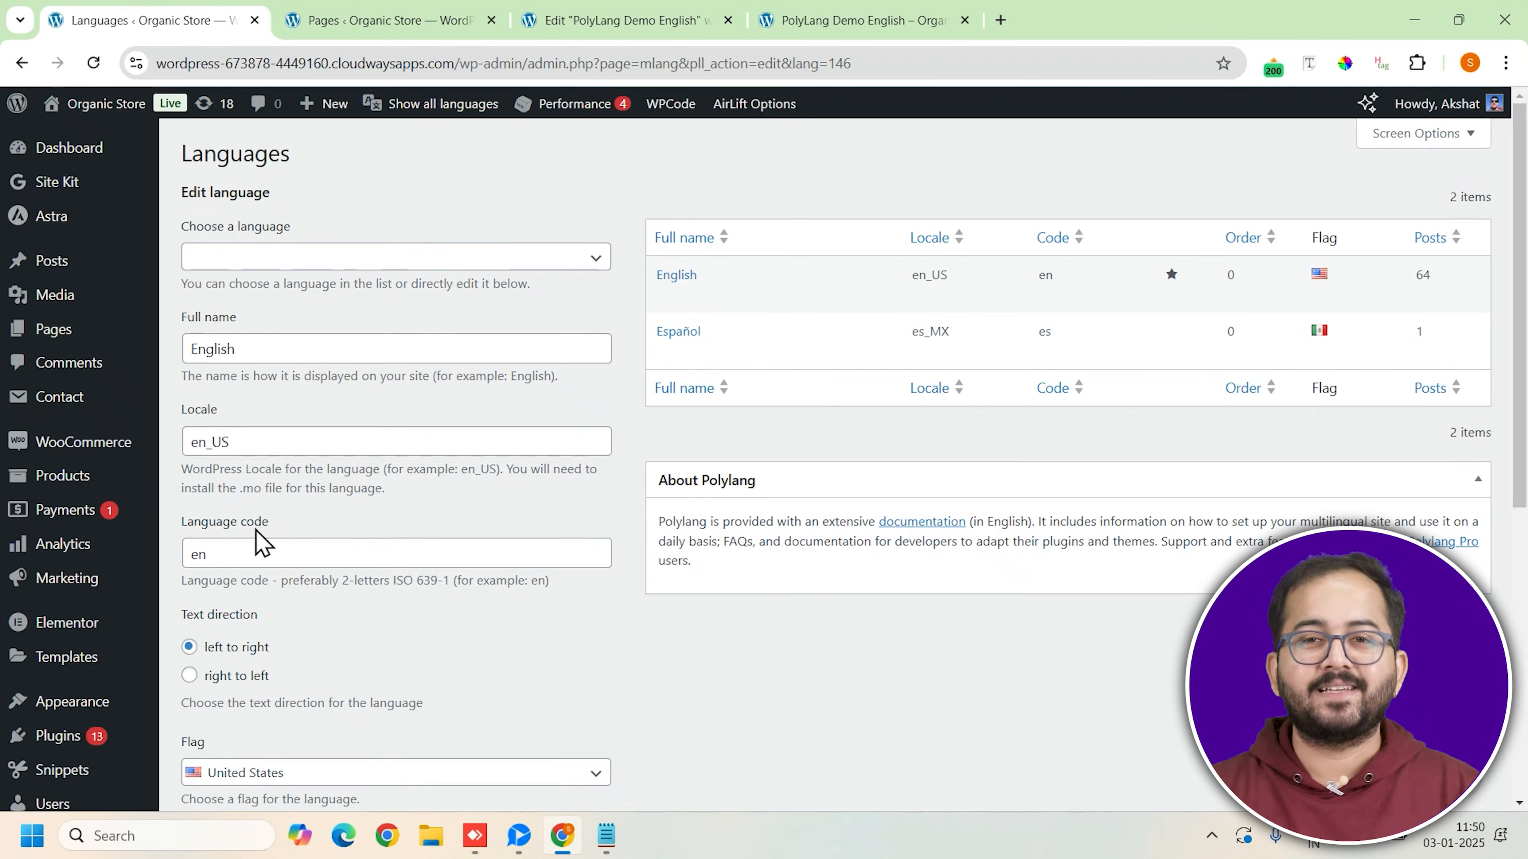
pyautogui.scroll(-3, 316, 641)
pyautogui.click(189, 665)
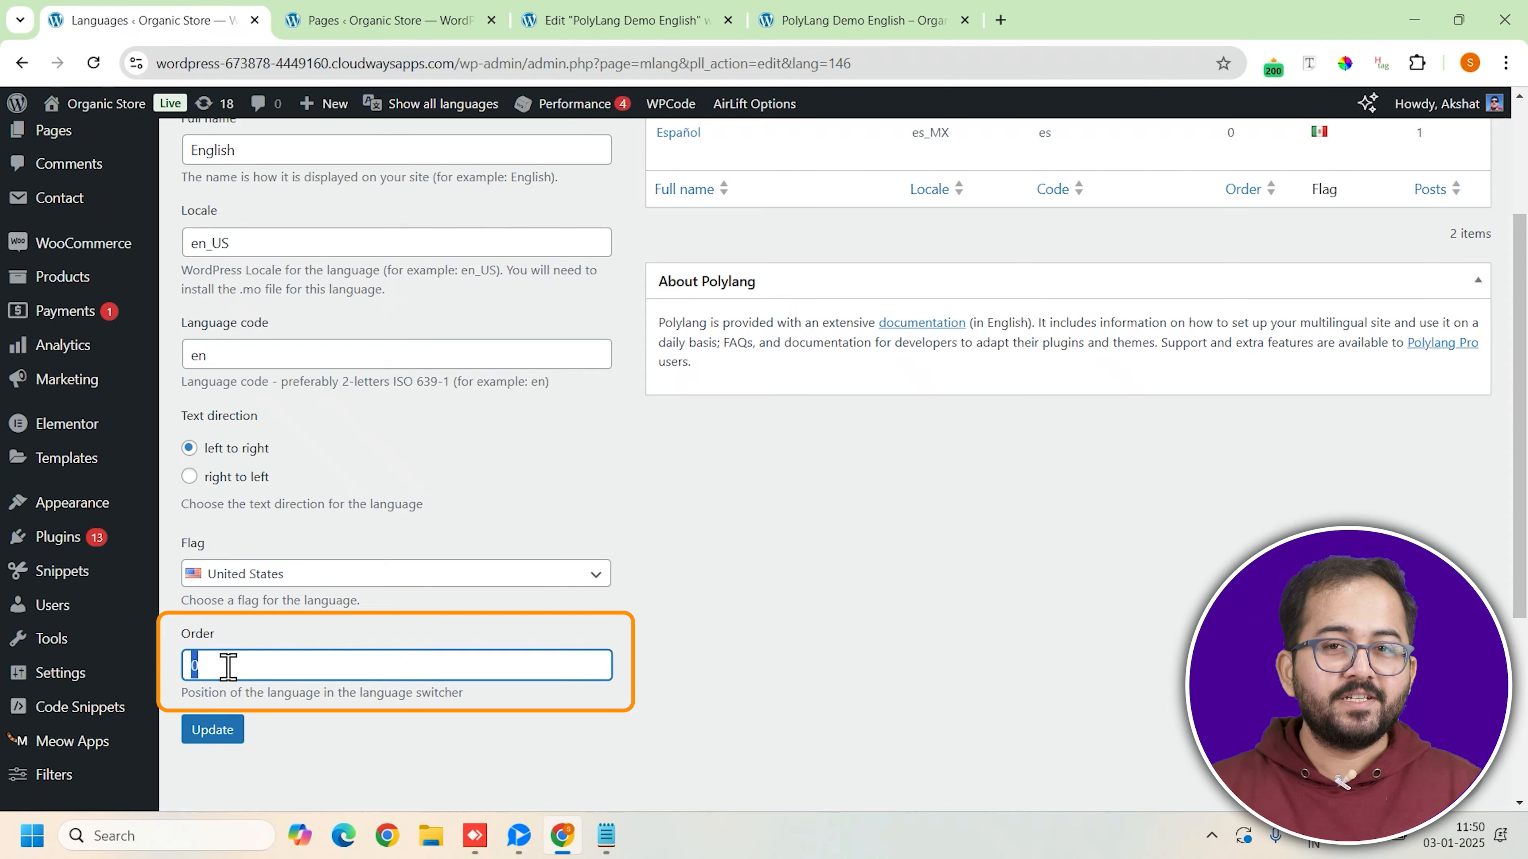
pyautogui.click(685, 730)
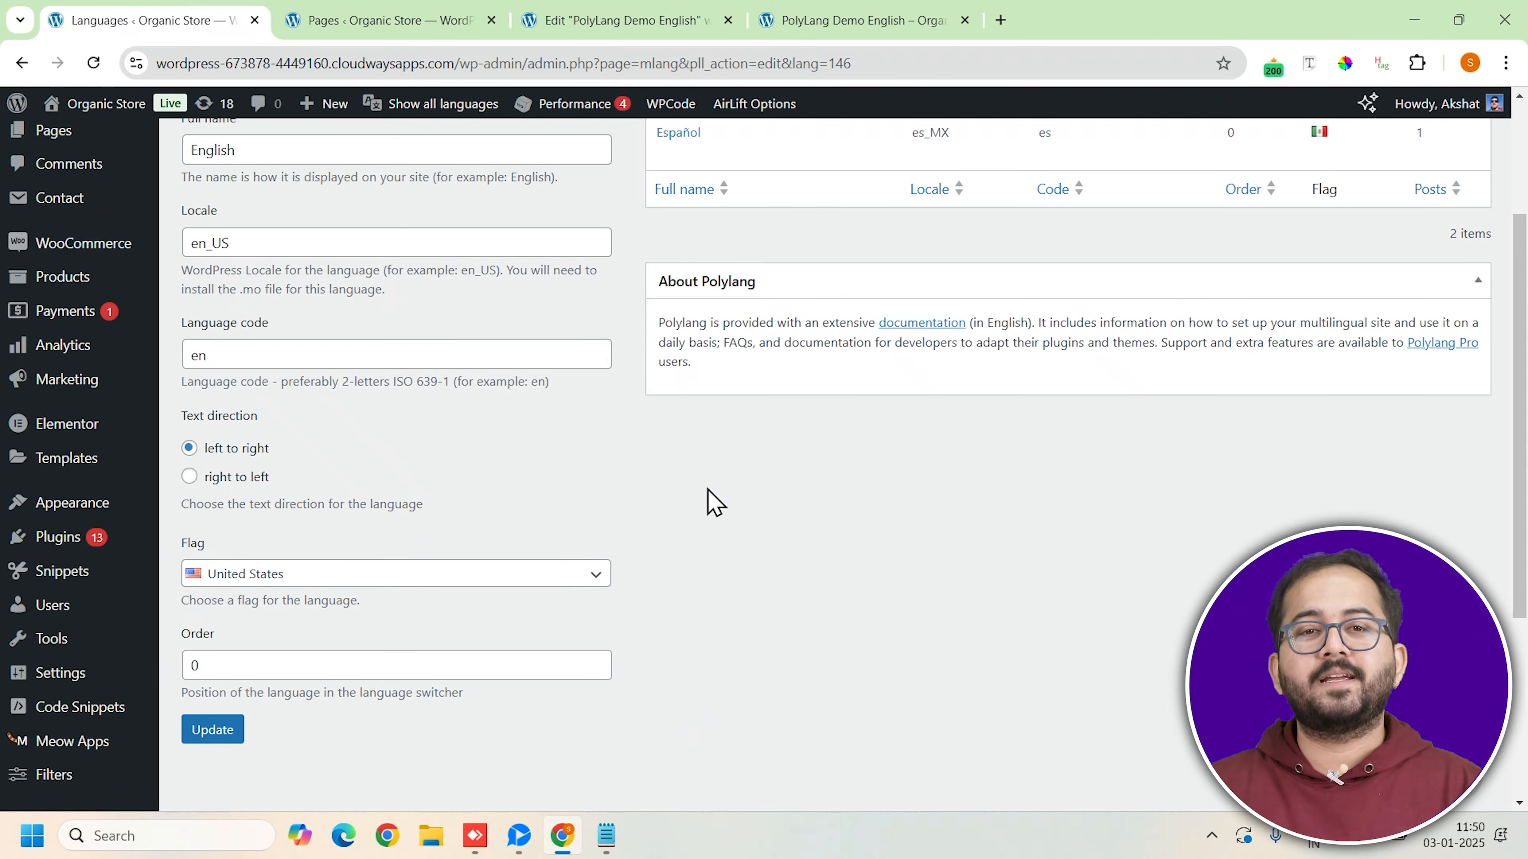
# In Polylang's URL modifications, make the front page URL contain the language code instead of the page name or id, and save
pyautogui.scroll(-5, 174, 669)
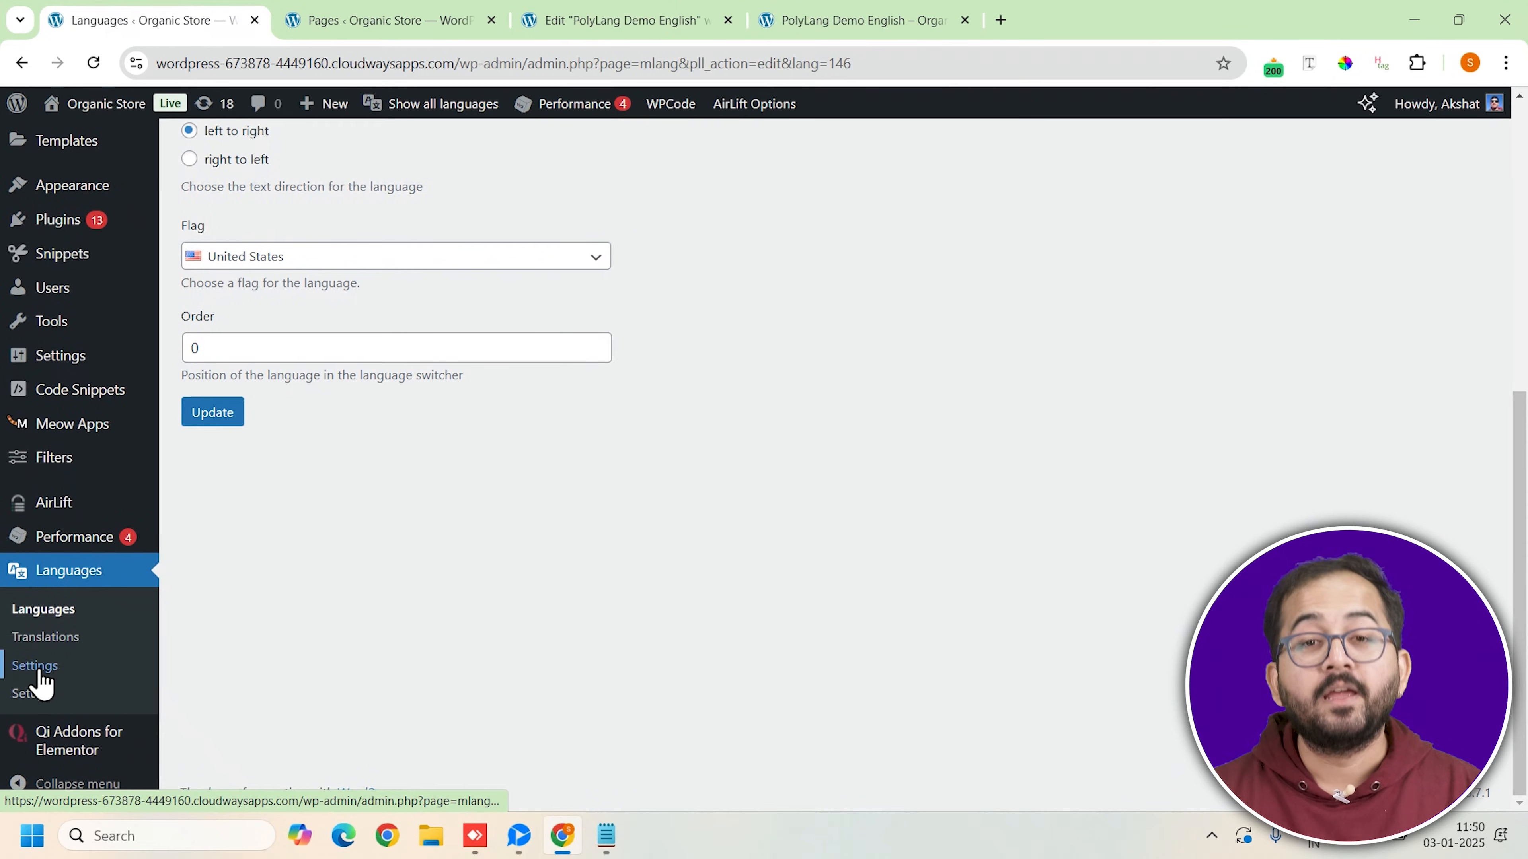
pyautogui.click(37, 666)
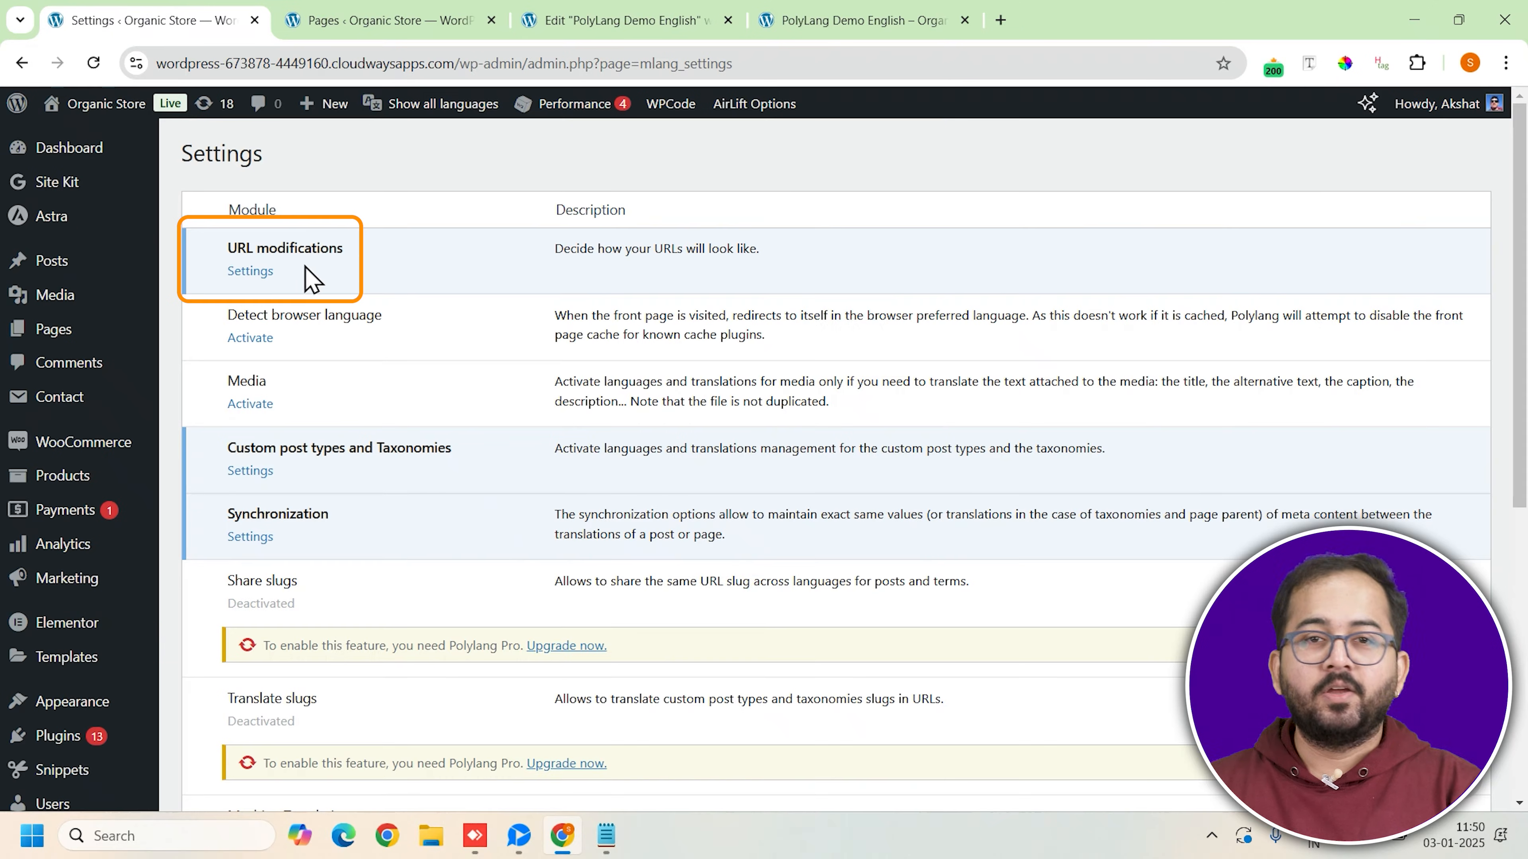
pyautogui.click(243, 272)
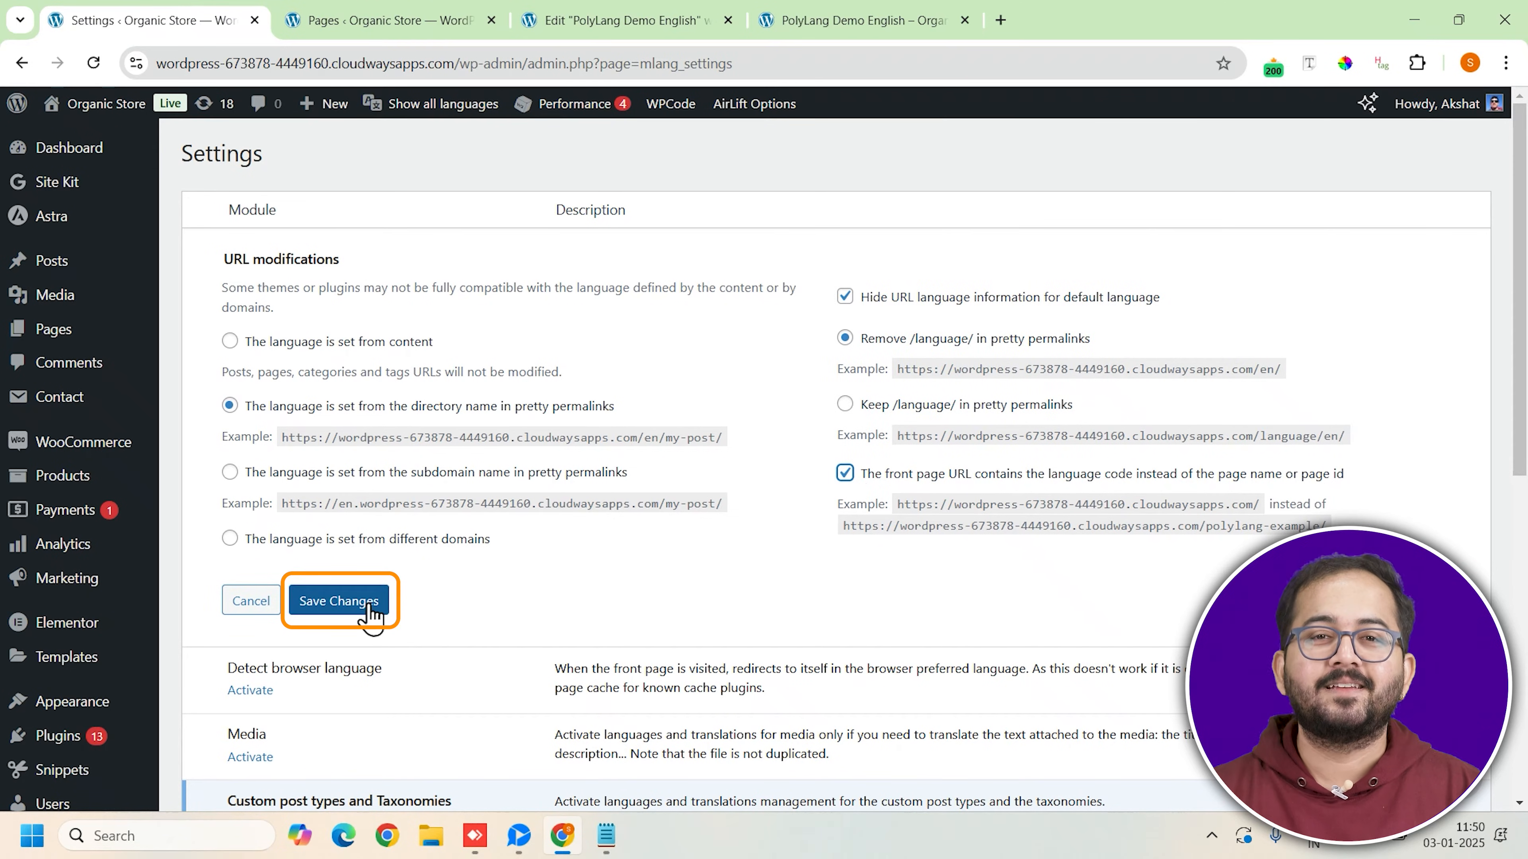
pyautogui.click(354, 602)
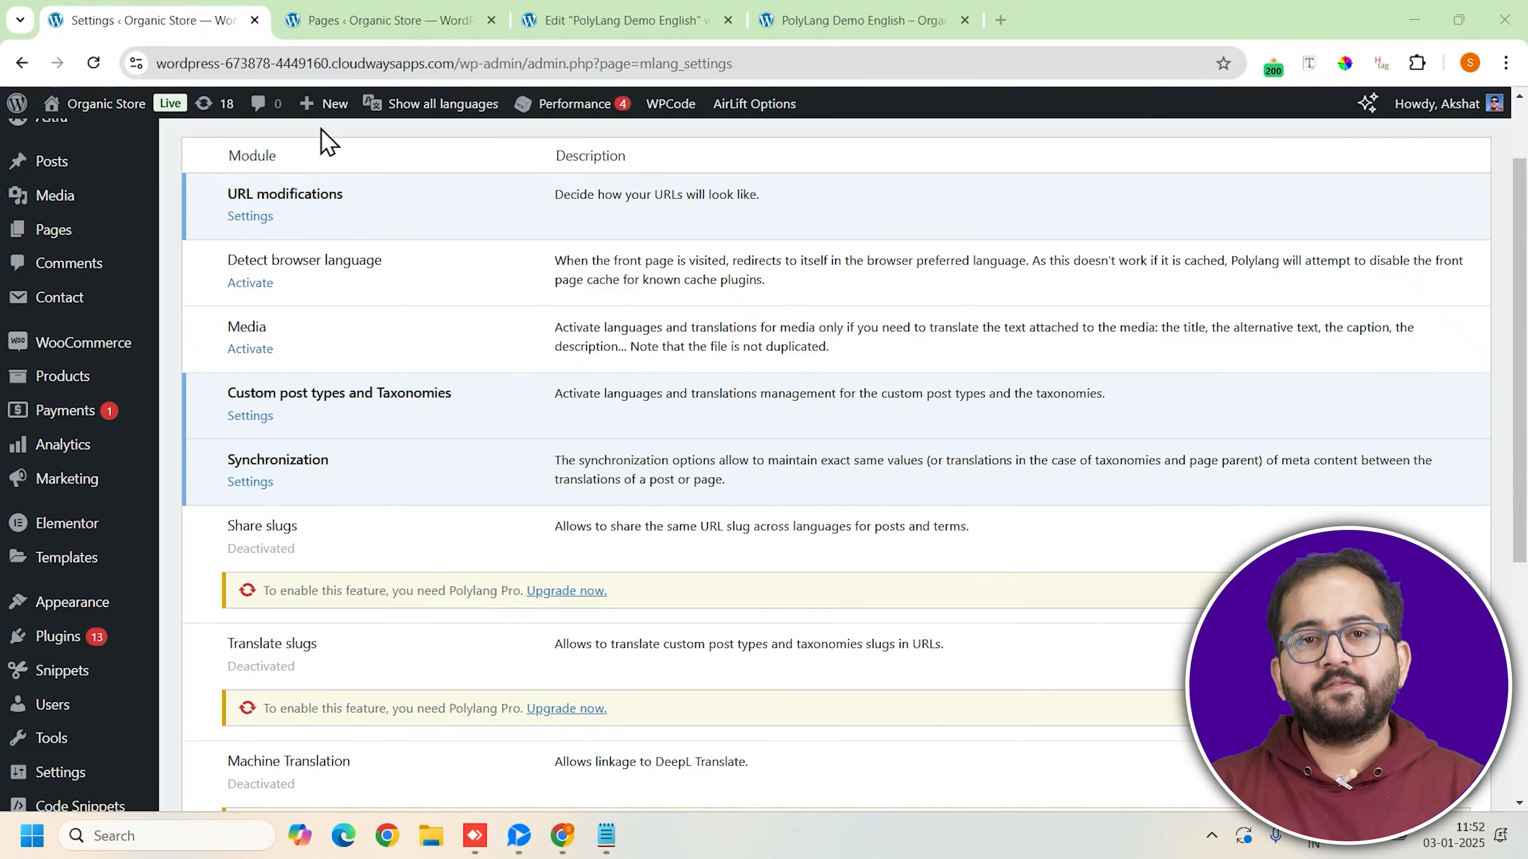
# Switch to the site's Pages list and reload it to load the Polylang language columns
pyautogui.click(373, 25)
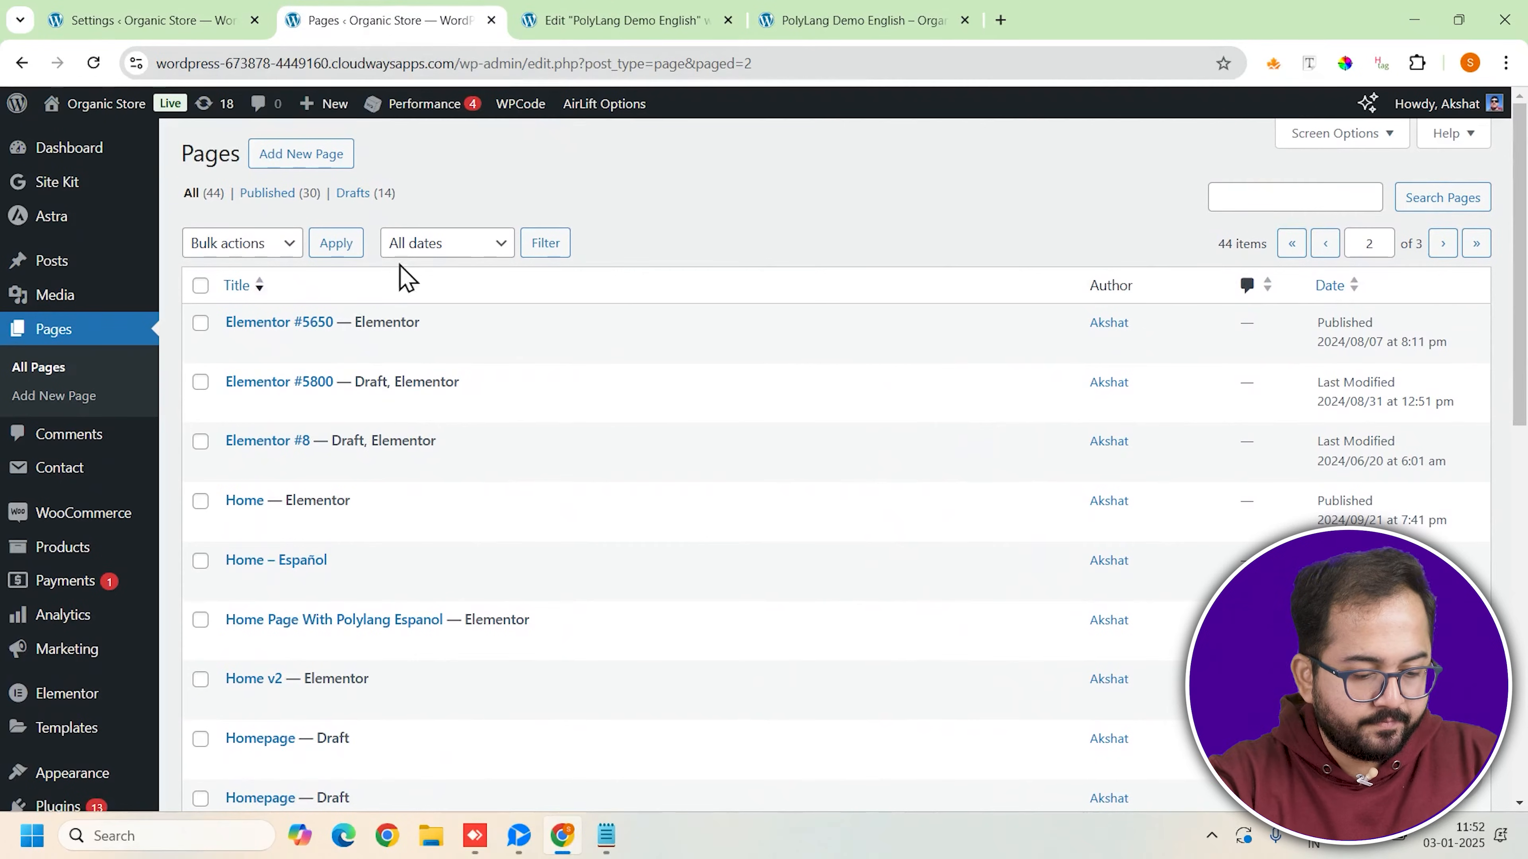
pyautogui.click(96, 65)
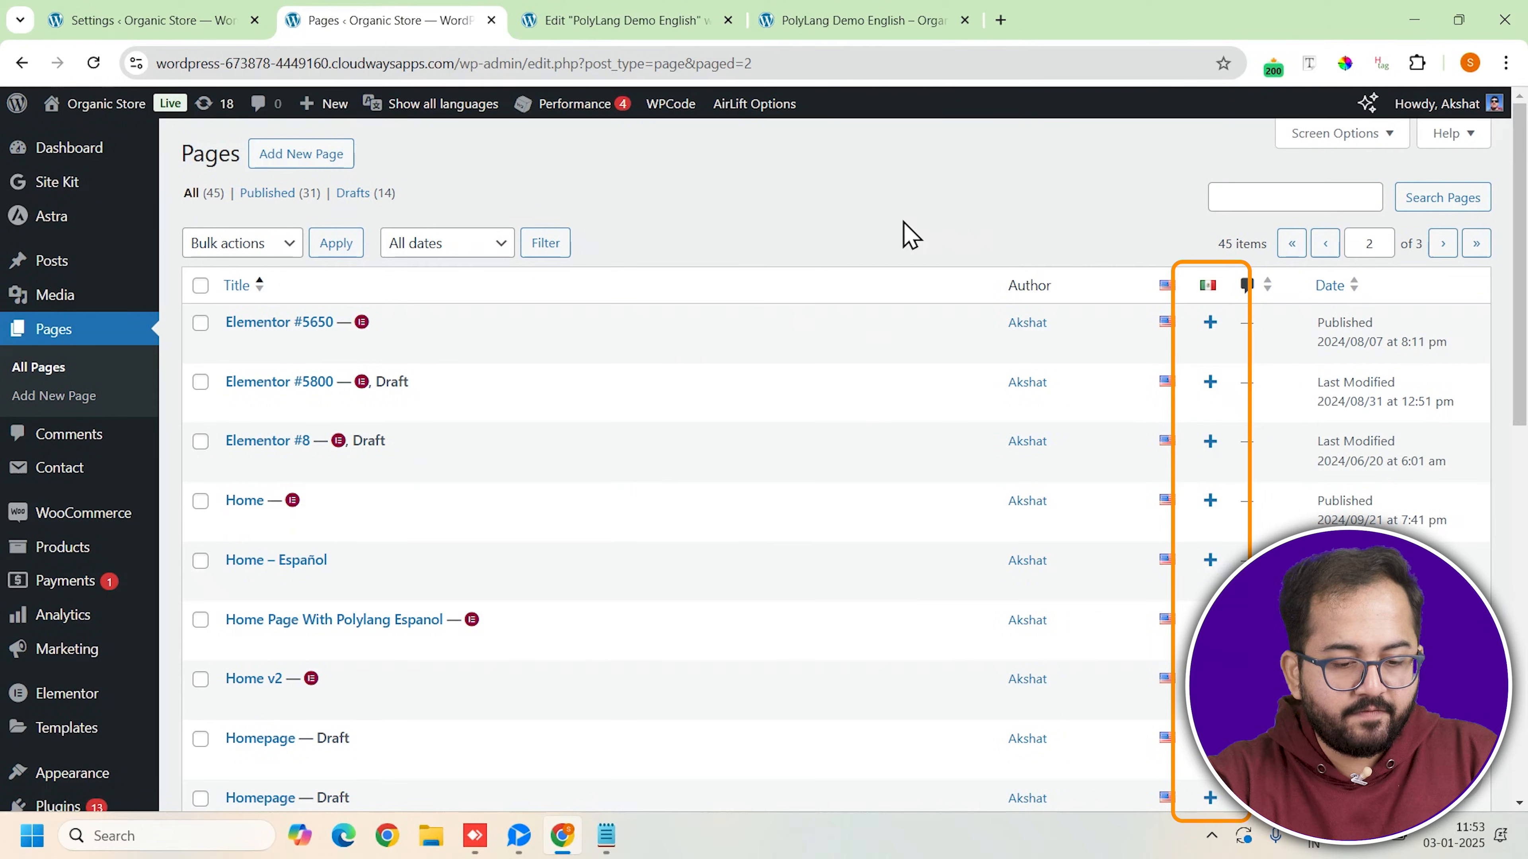
# Find the PolyLang Demo English page in the Pages list and open it for editing in a new tab
pyautogui.scroll(-3, 1023, 315)
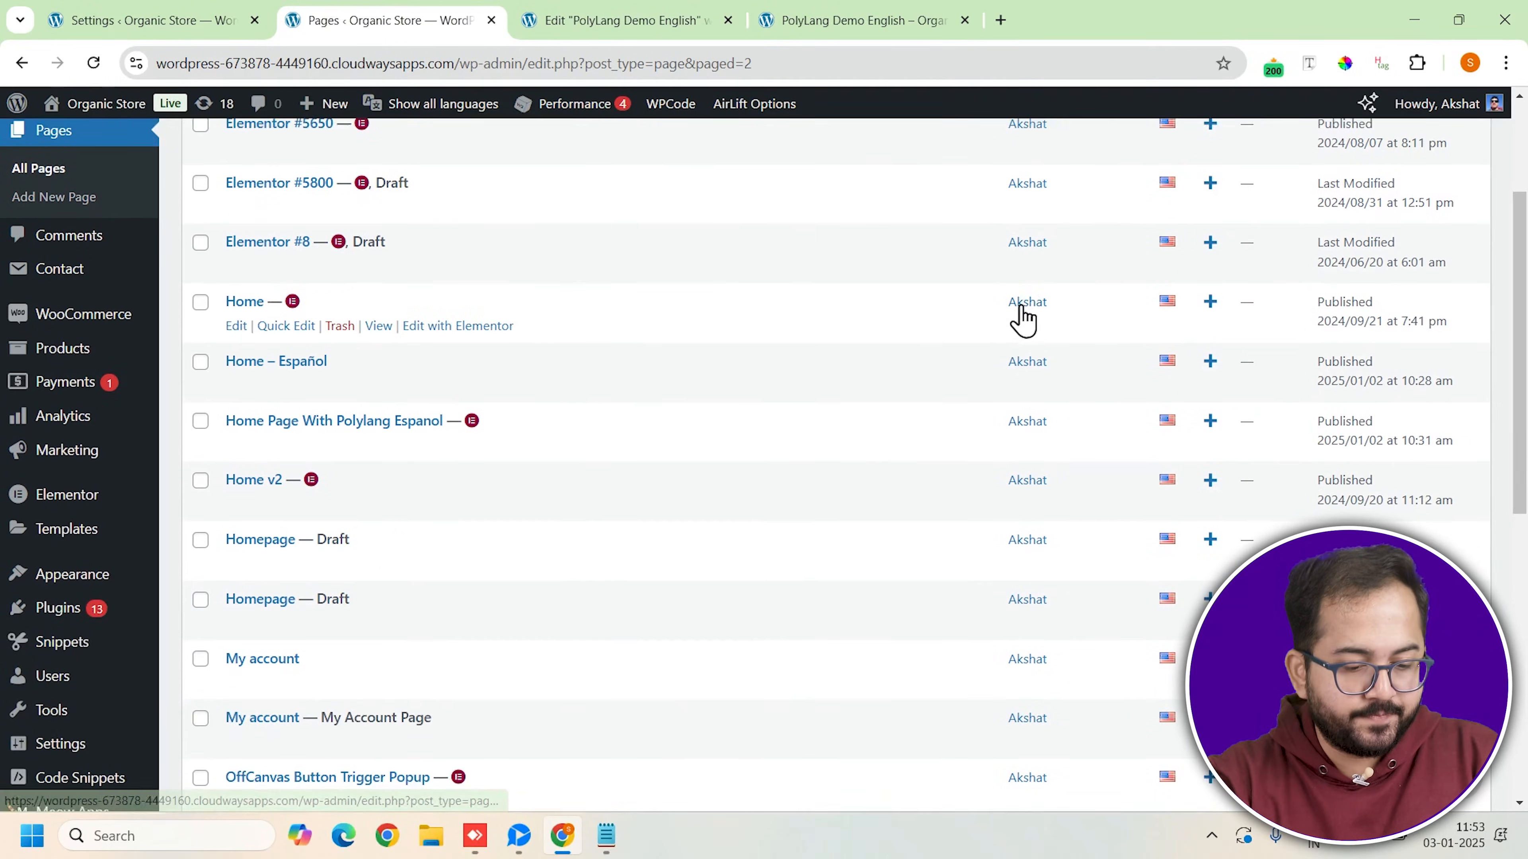
pyautogui.scroll(-2, 1022, 319)
pyautogui.scroll(-6, 1023, 319)
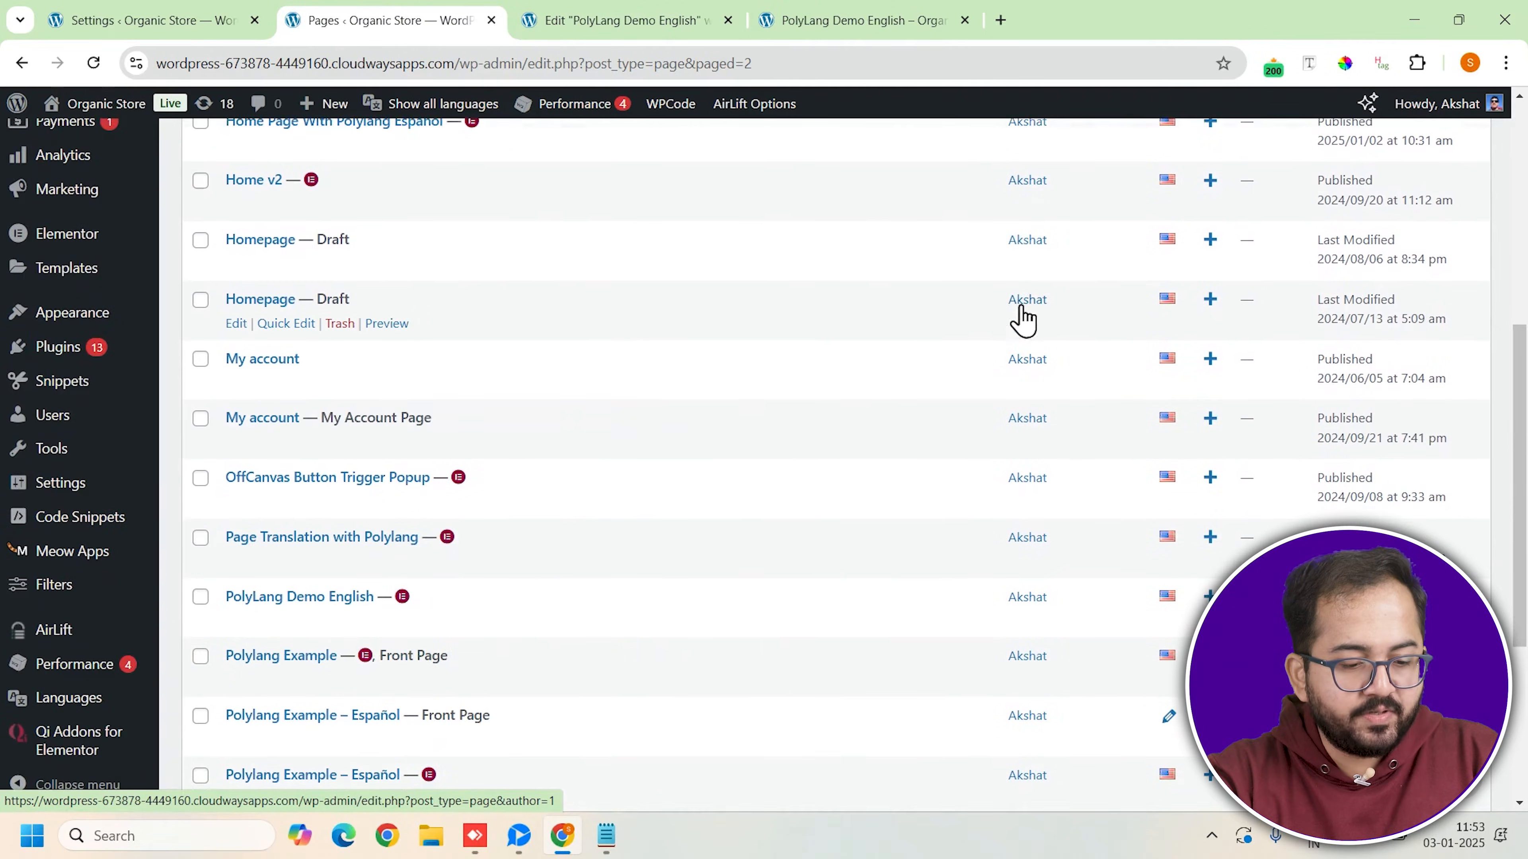
pyautogui.scroll(-2, 1022, 317)
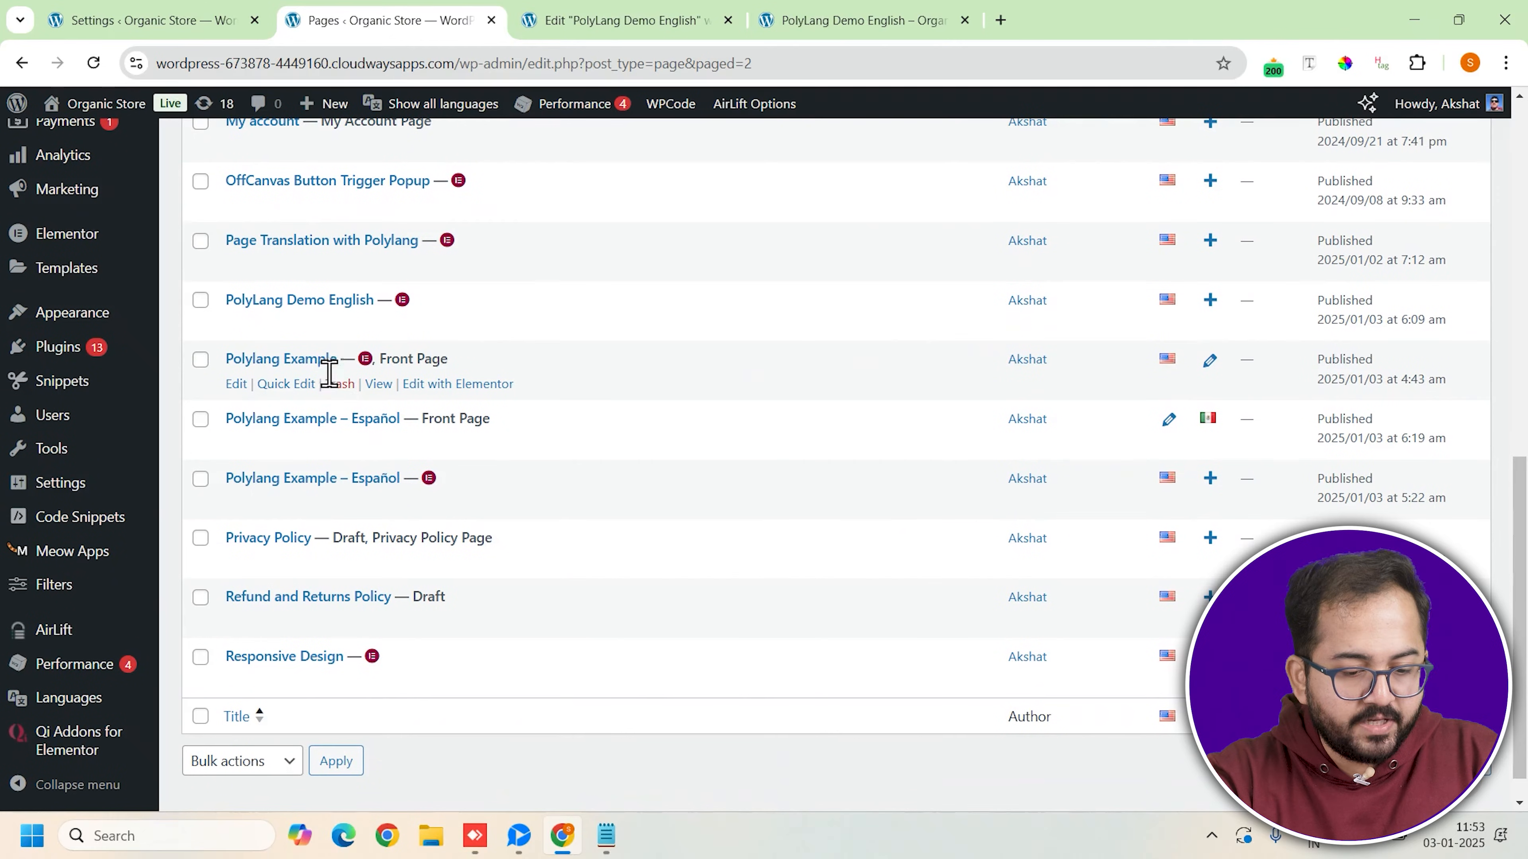
pyautogui.scroll(2, 434, 317)
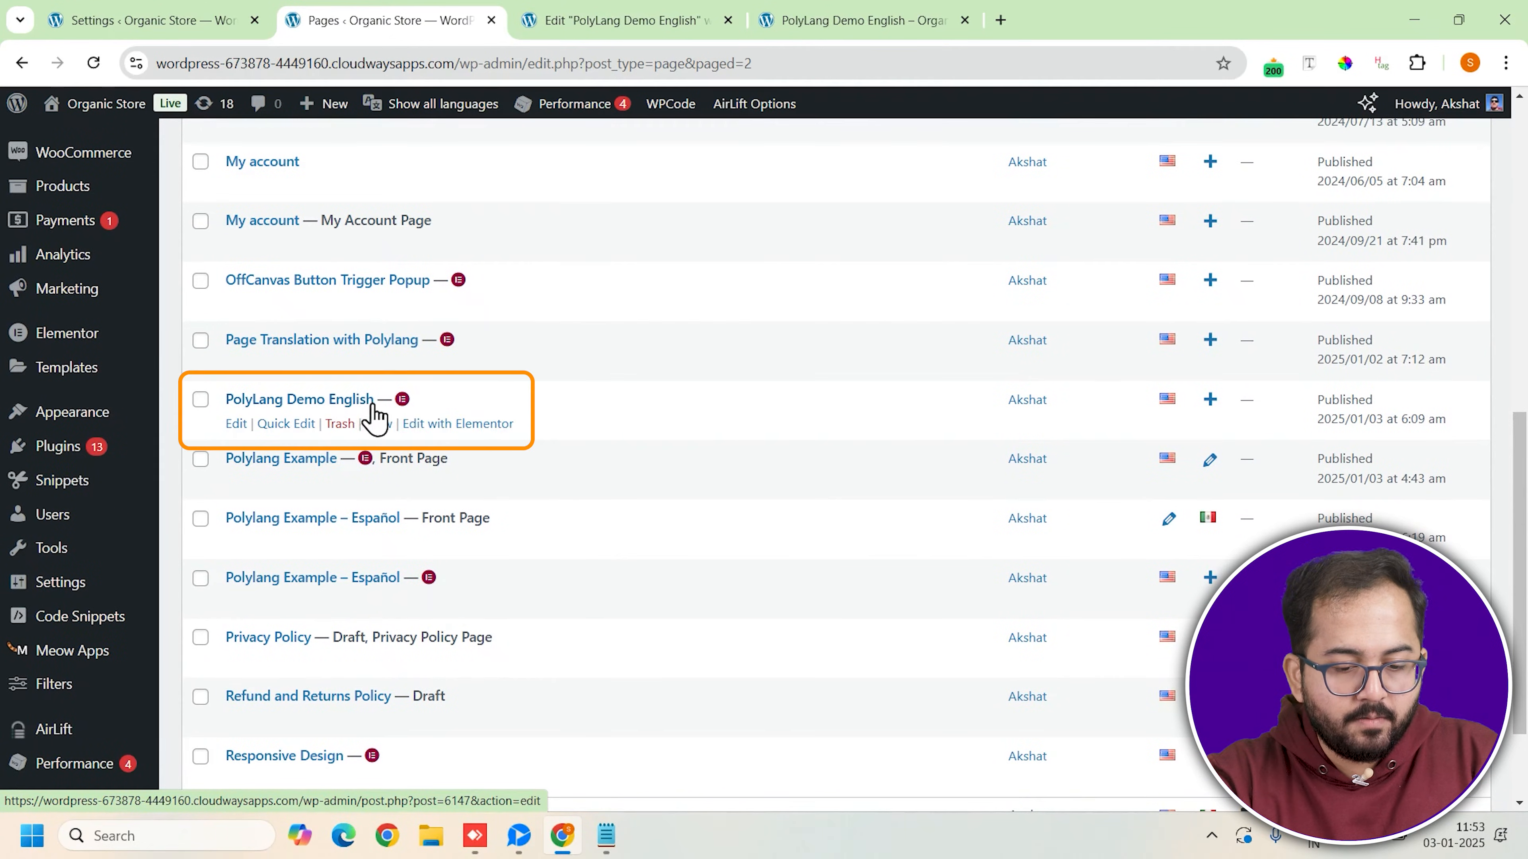
pyautogui.rightClick(236, 427)
pyautogui.click(263, 446)
pyautogui.hotkey('ctrl', 'Tab')
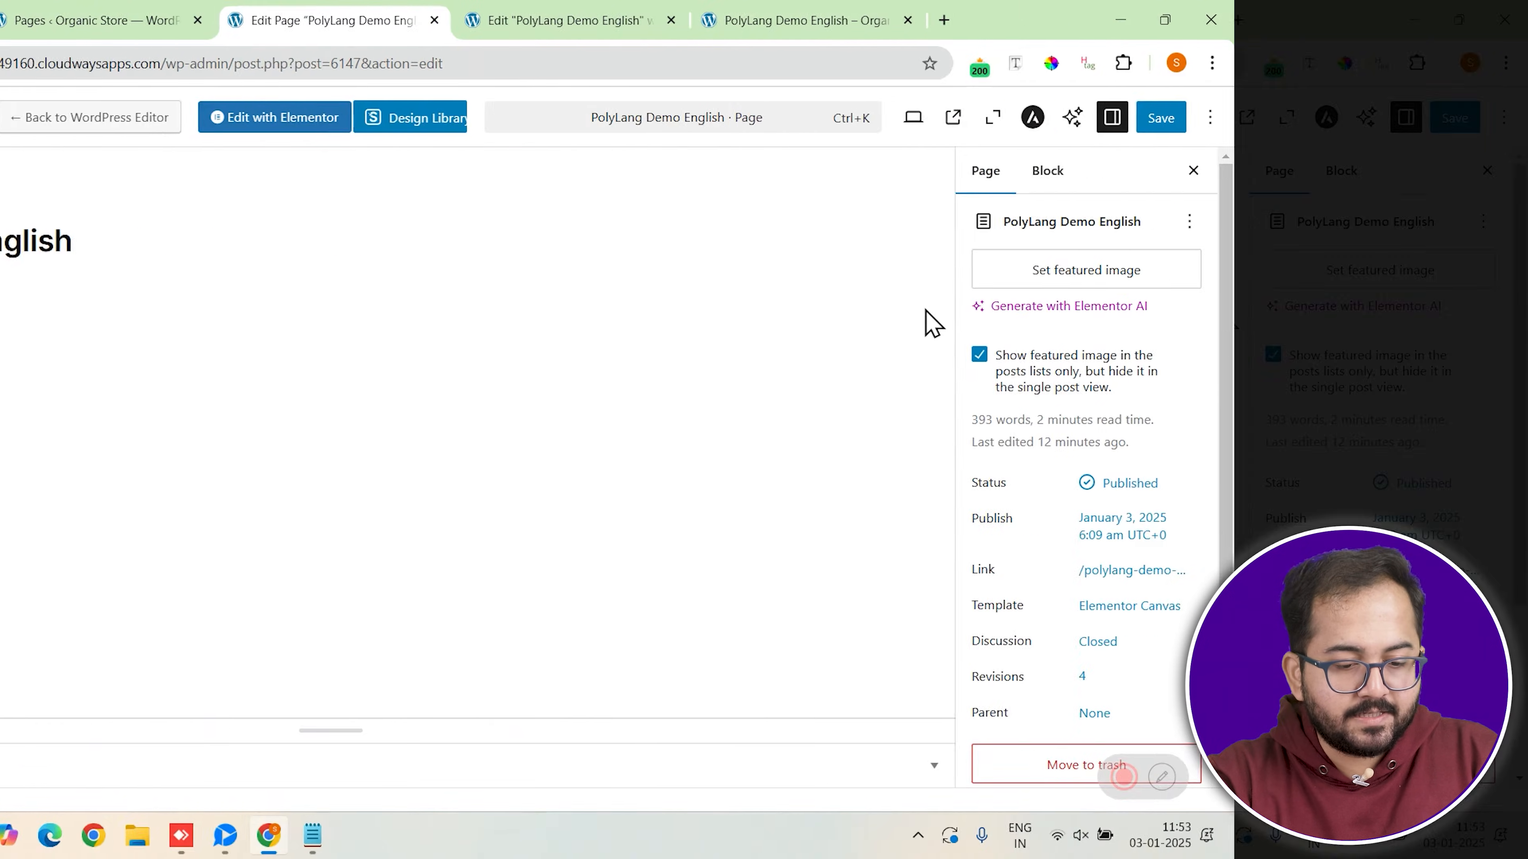
# Add an Español translation of the page, title it "PolyLang Demo Espanol" and publish it
pyautogui.scroll(-5, 839, 478)
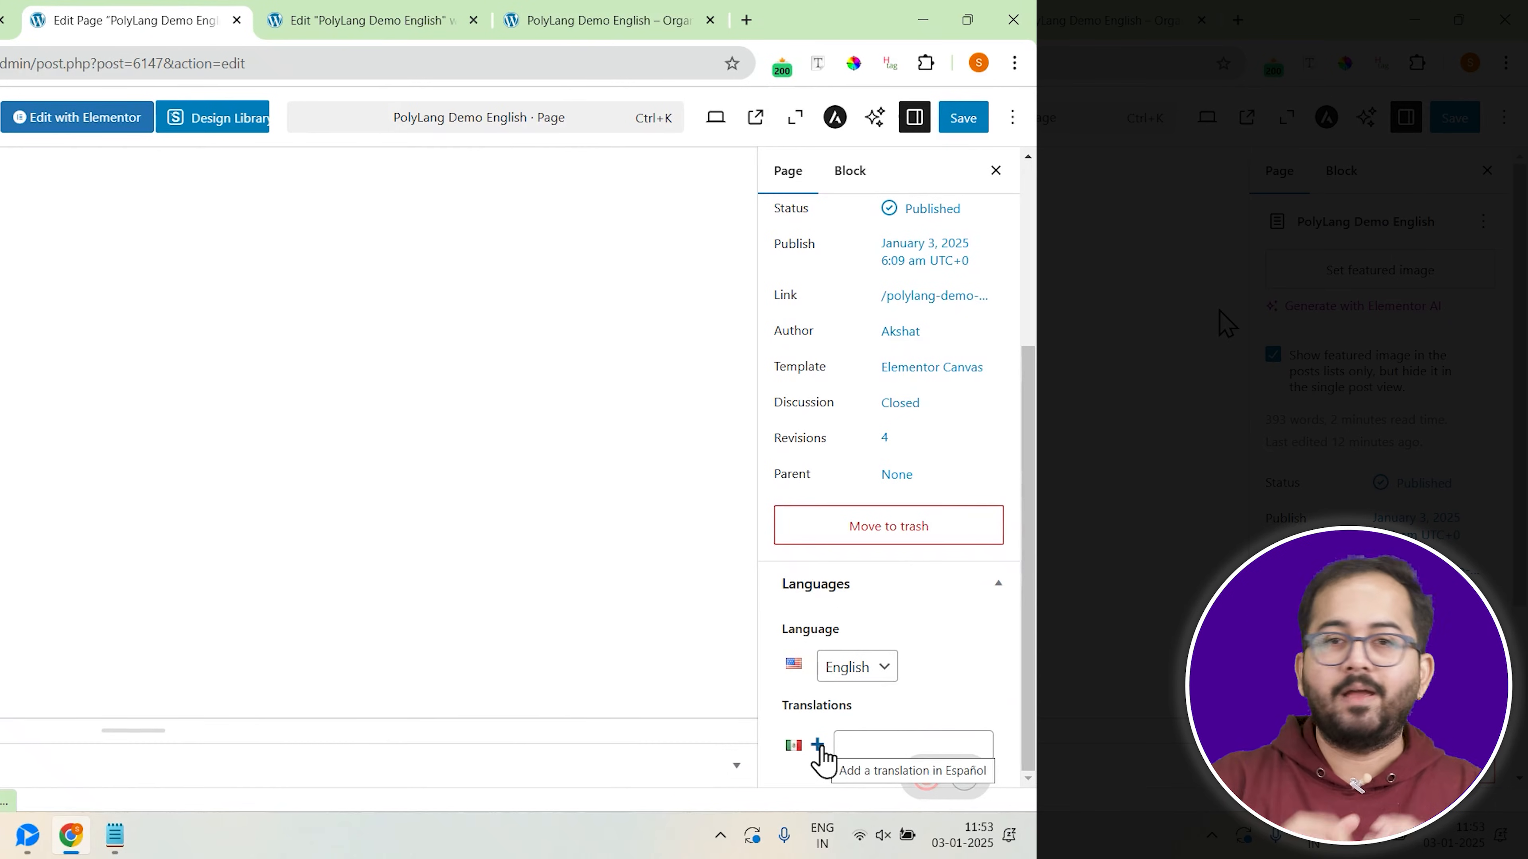
pyautogui.click(818, 746)
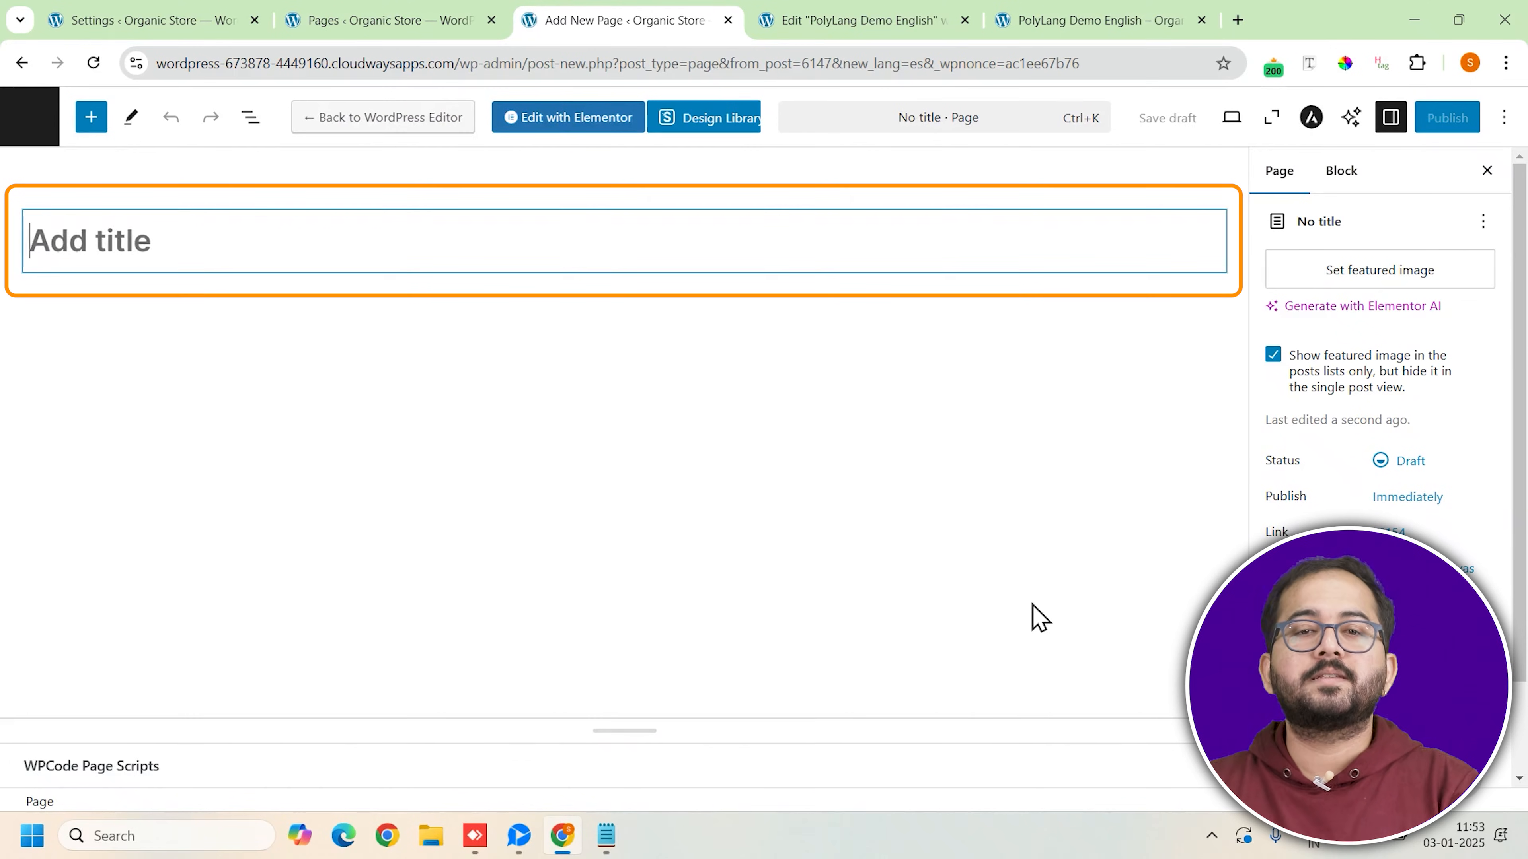
pyautogui.write('Ply')
pyautogui.press('BackSpace')
pyautogui.press('BackSpace')
pyautogui.write('p')
pyautogui.press('BackSpace')
pyautogui.write('o')
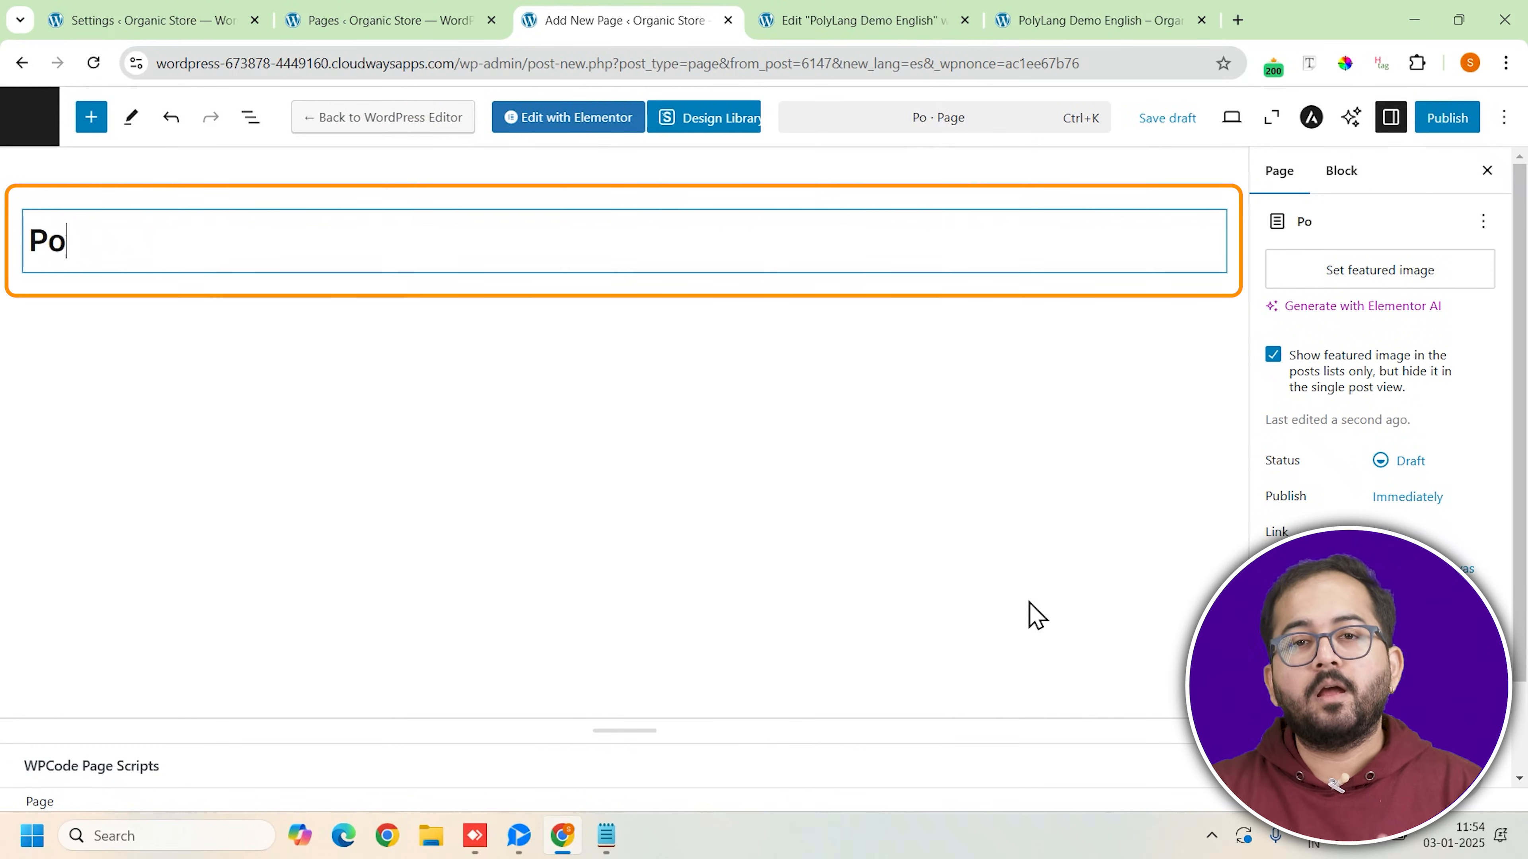
pyautogui.write('lyLang De')
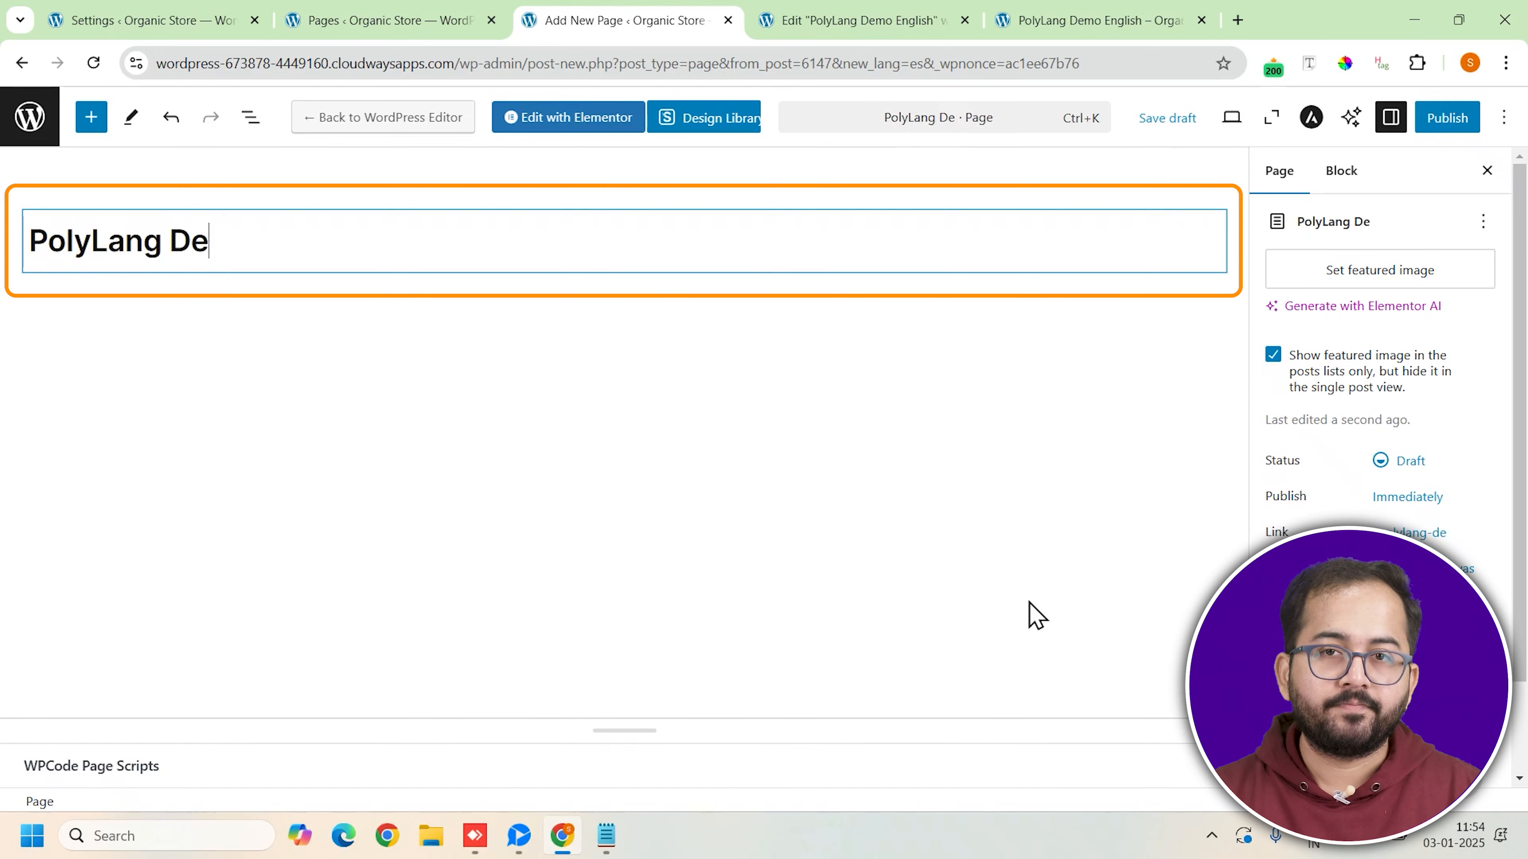
pyautogui.write('mo Espanol')
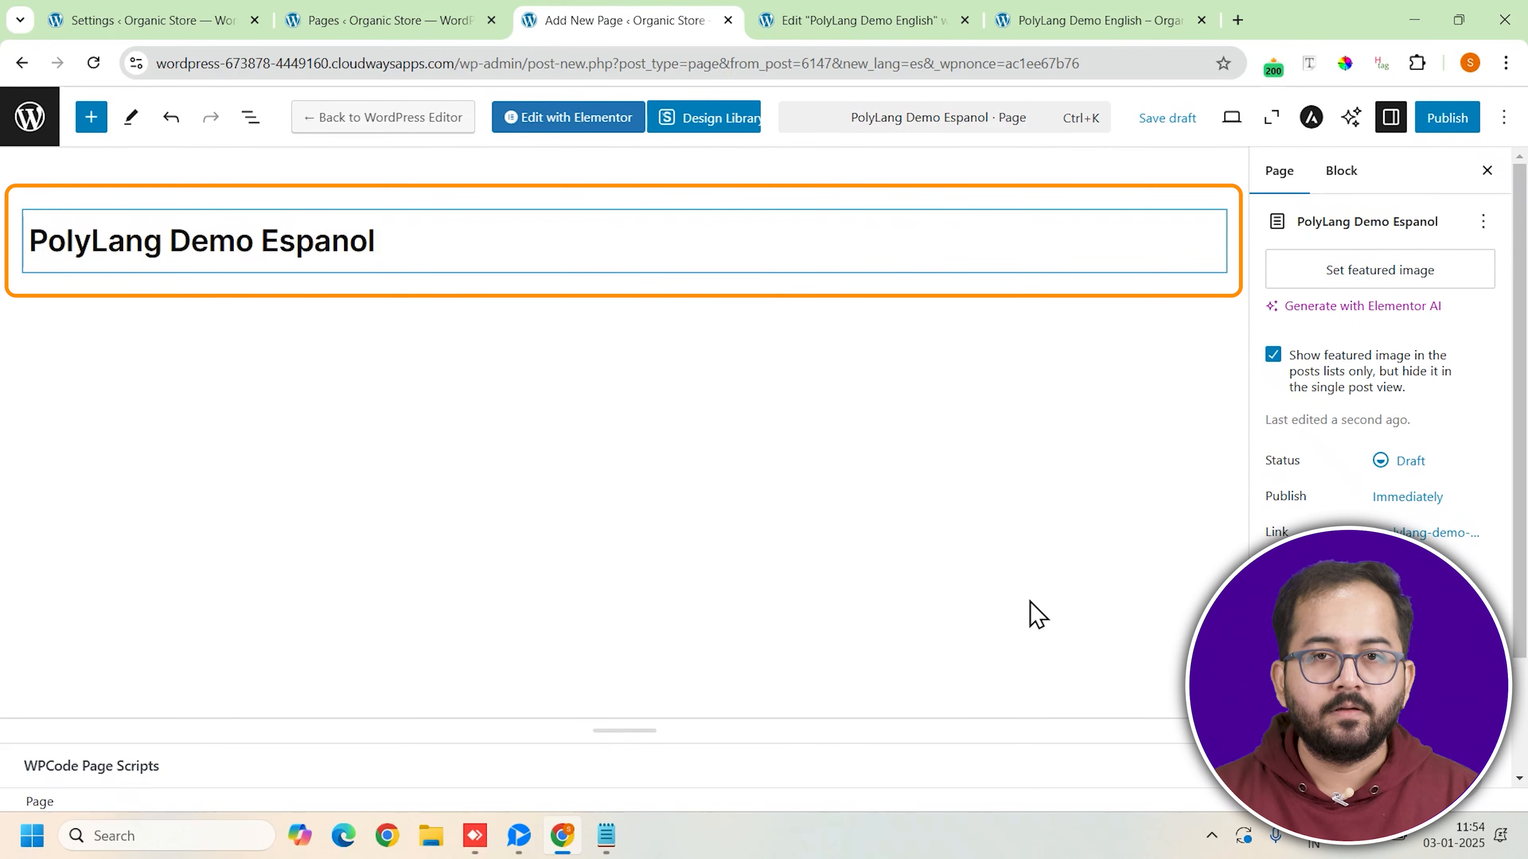
pyautogui.click(1461, 124)
pyautogui.click(1462, 124)
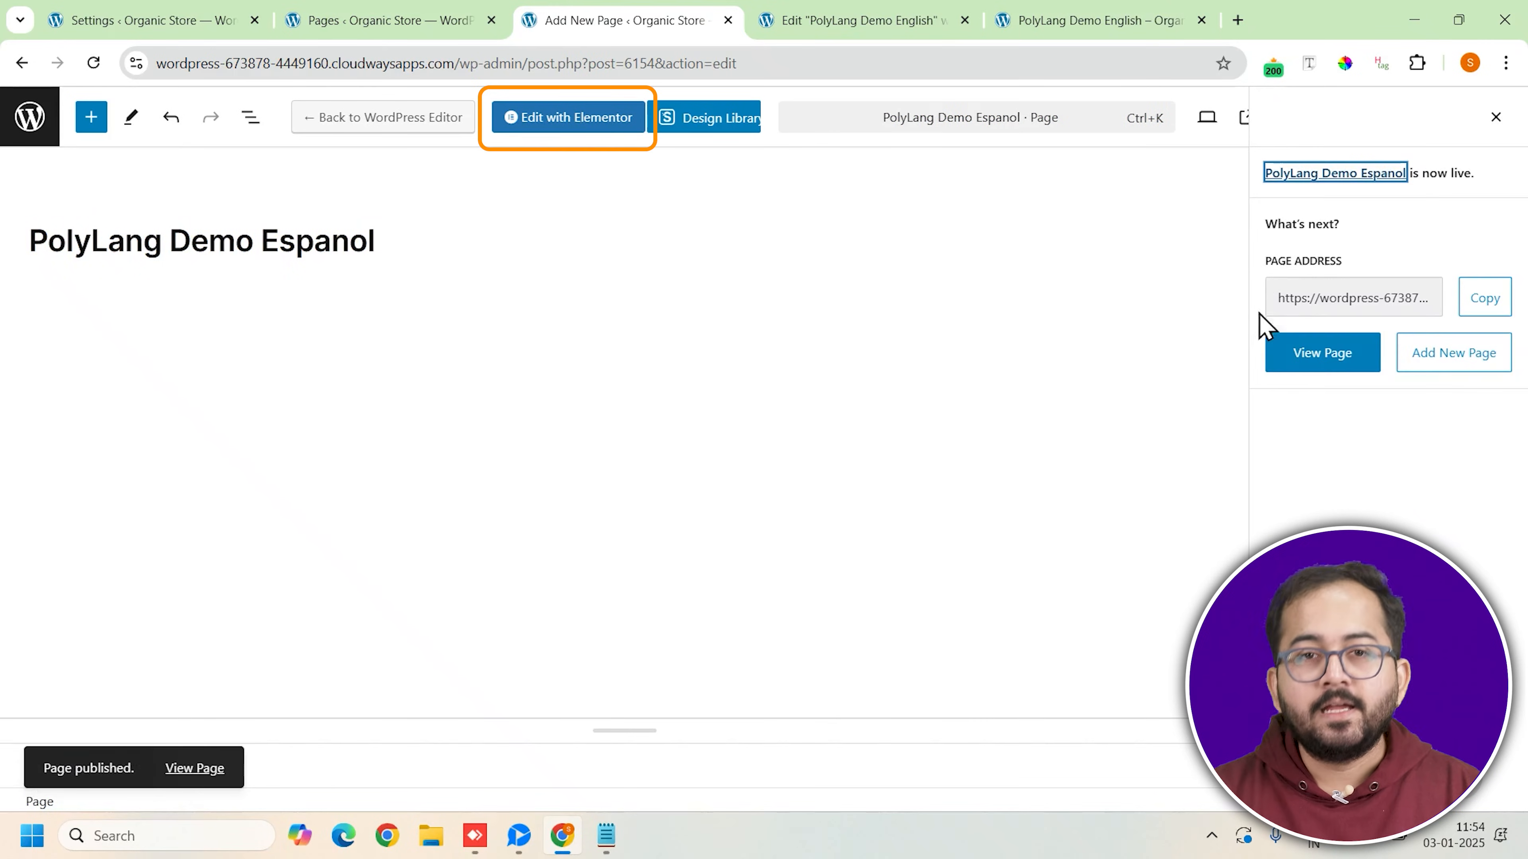
# Open the Spanish page in Elementor and look through its content down to the last section
pyautogui.click(576, 125)
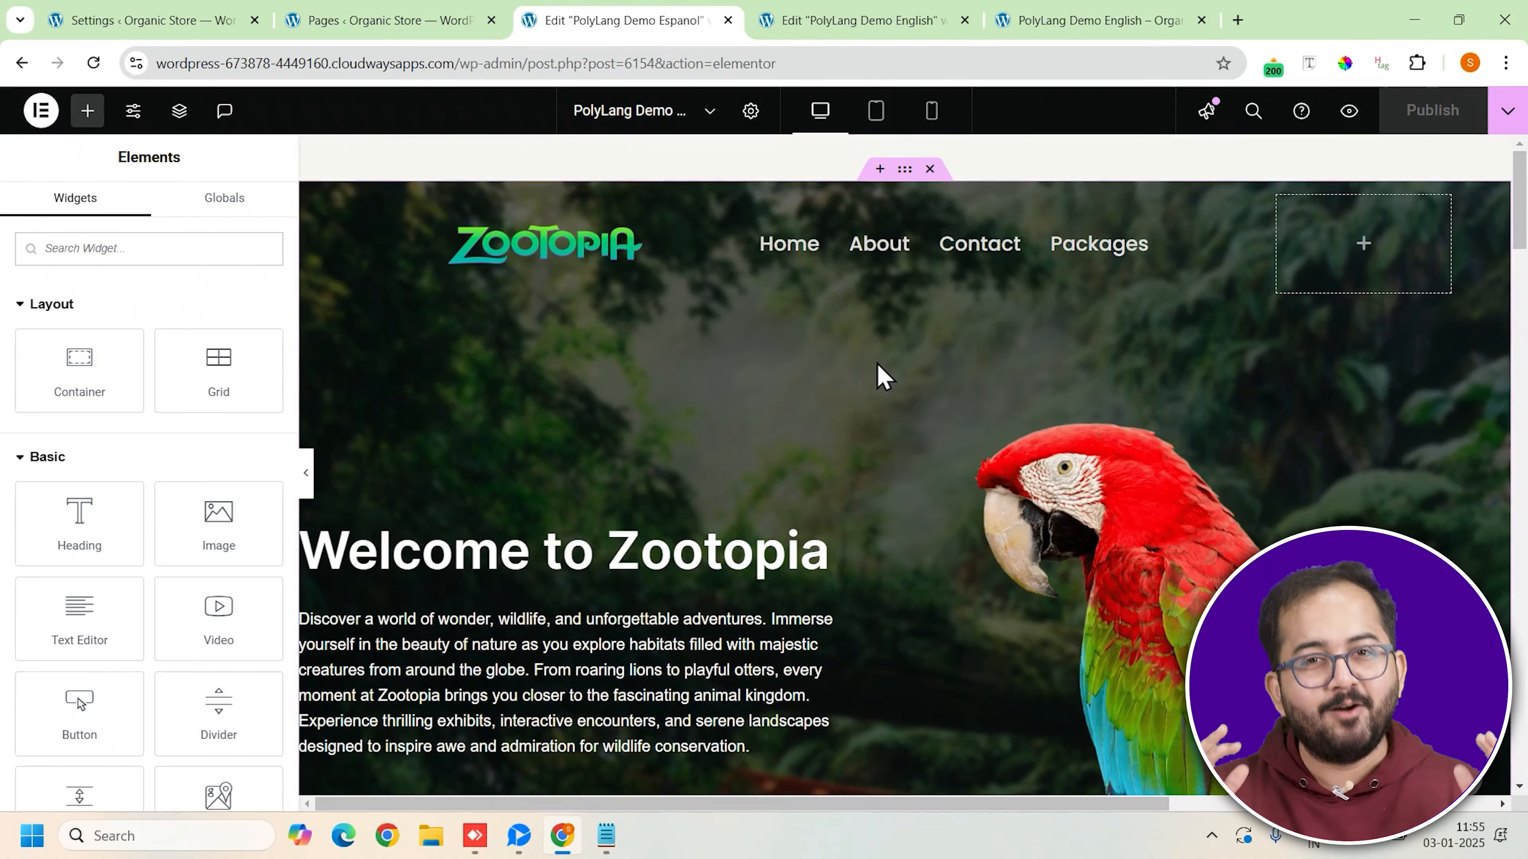
pyautogui.scroll(-10, 876, 370)
pyautogui.scroll(-15, 876, 359)
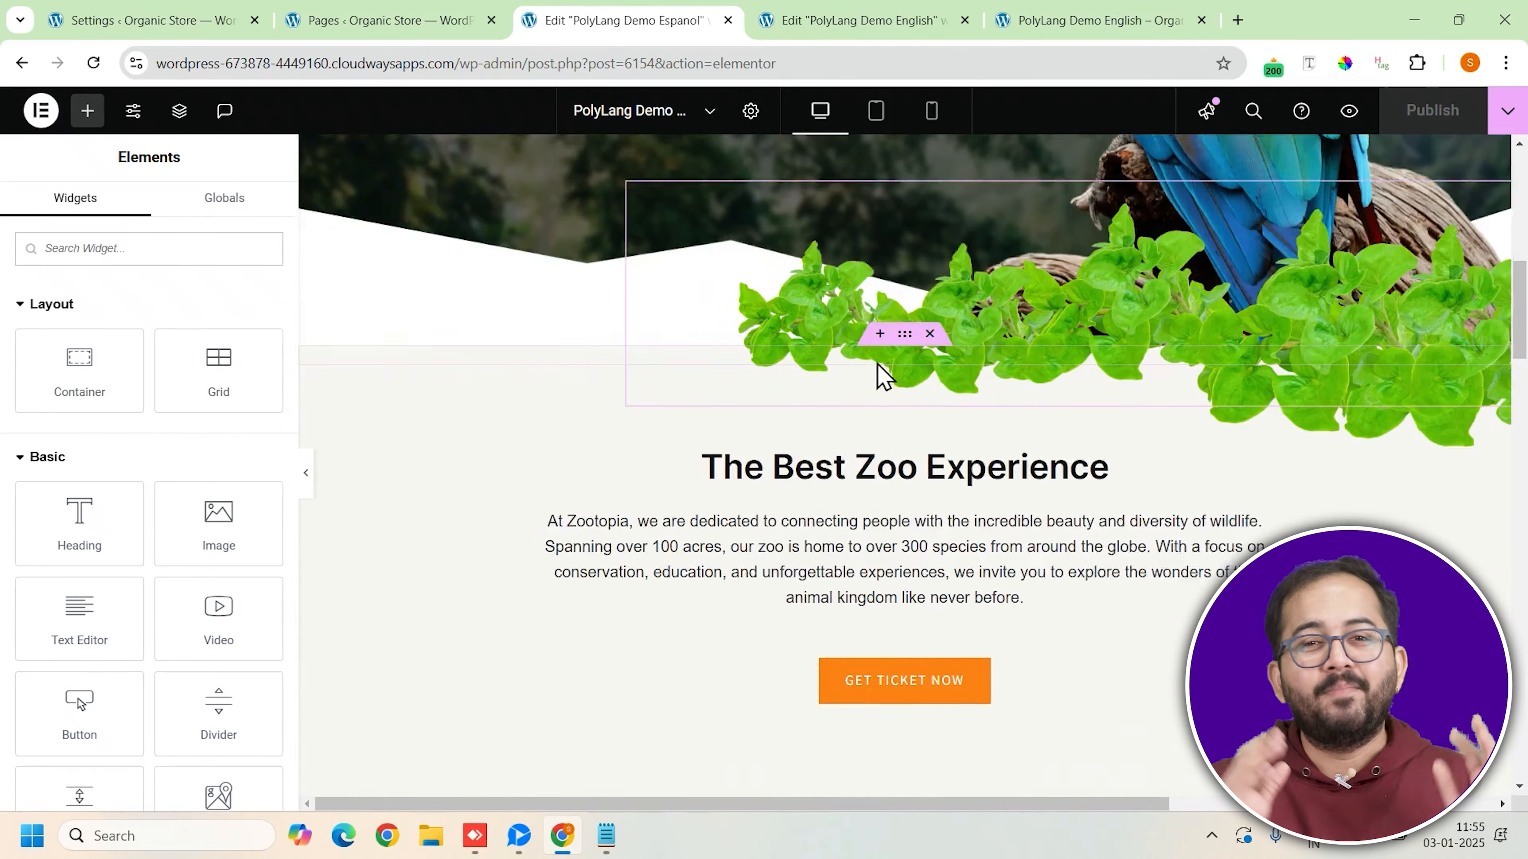
pyautogui.scroll(-15, 881, 377)
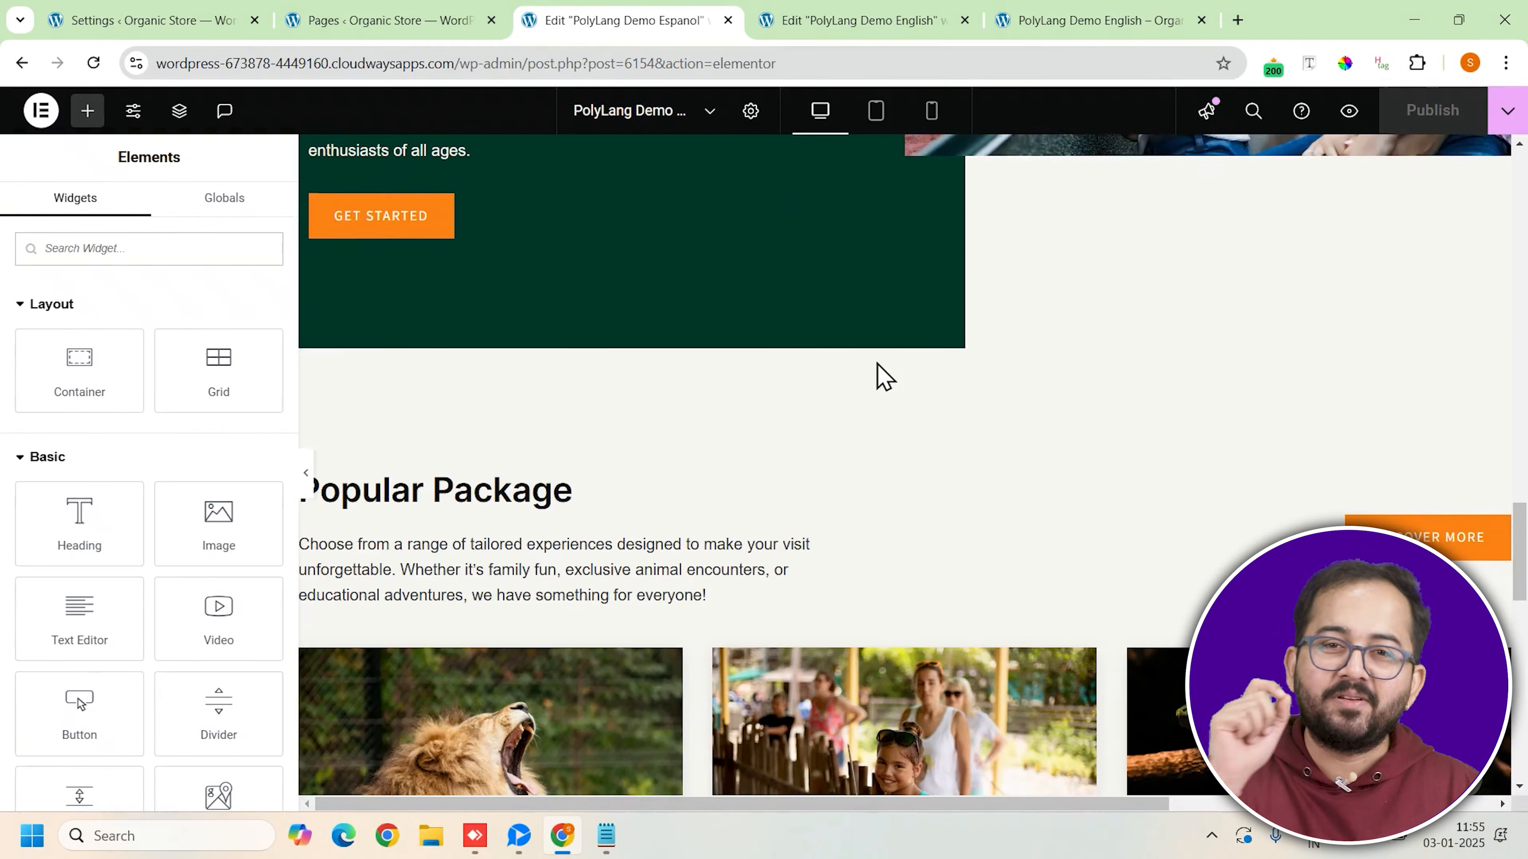
pyautogui.scroll(-5, 880, 376)
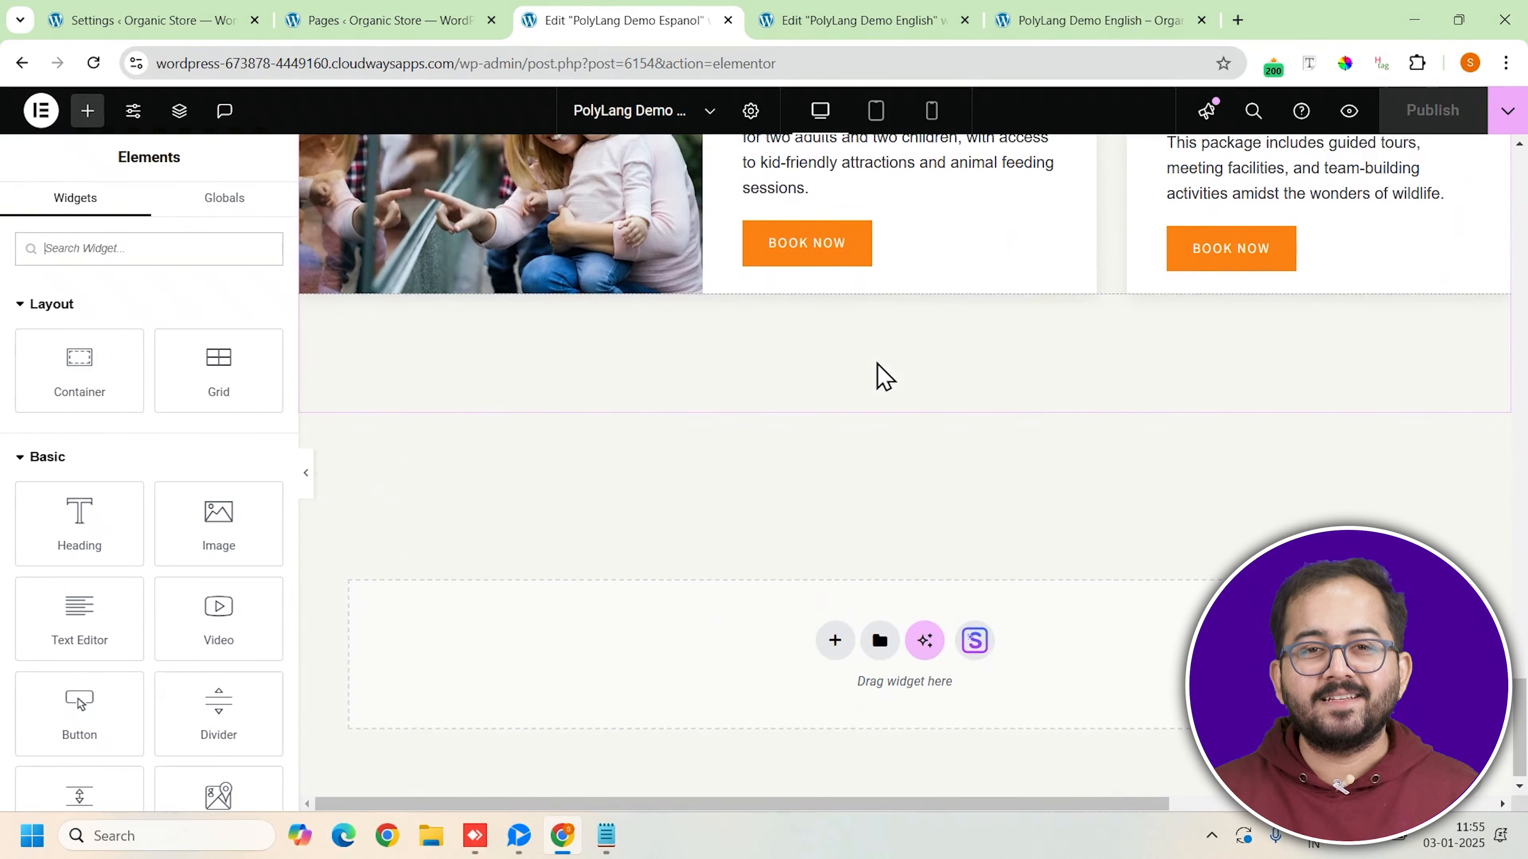
pyautogui.scroll(8, 880, 376)
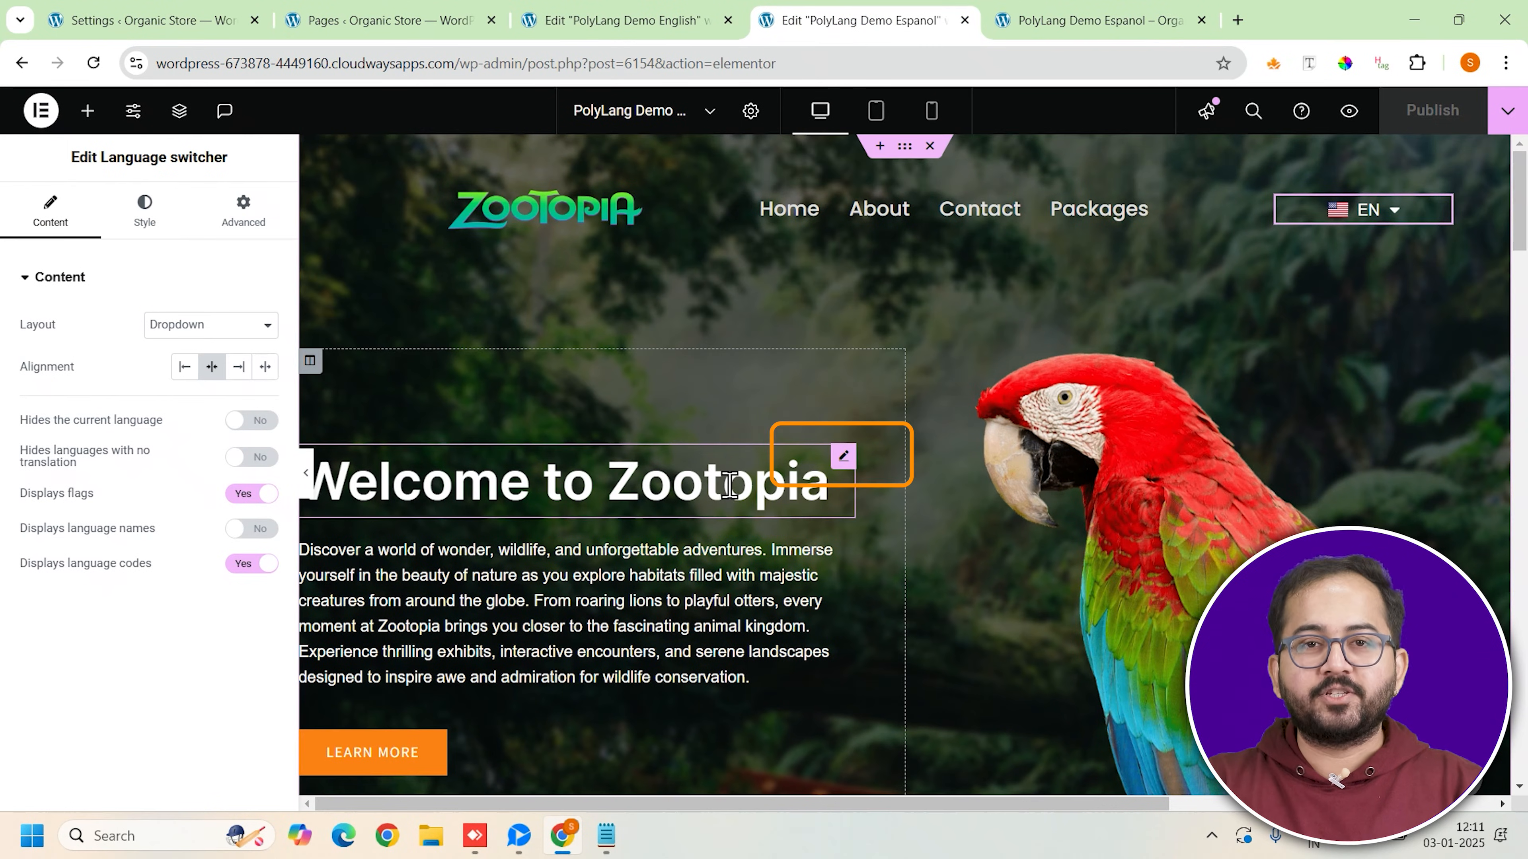
# Replace the "Welcome to Zootopia" heading with "Bienvenido a Zootopia", copied from the Spanish text in Notepad
pyautogui.click(819, 484)
pyautogui.click(607, 836)
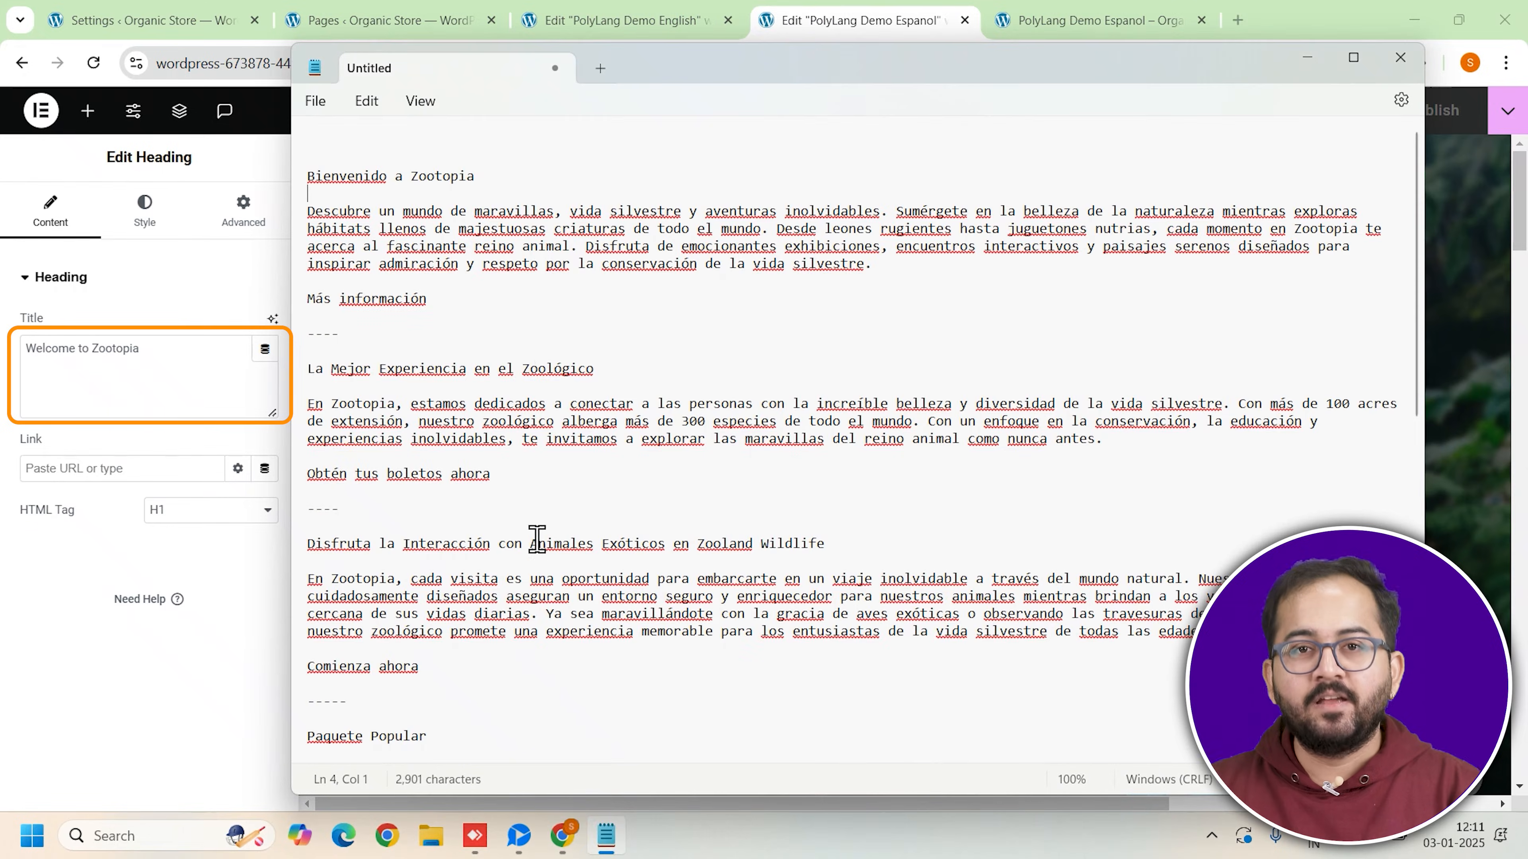
pyautogui.tripleClick(304, 178)
pyautogui.hotkey('ctrl', 'c')
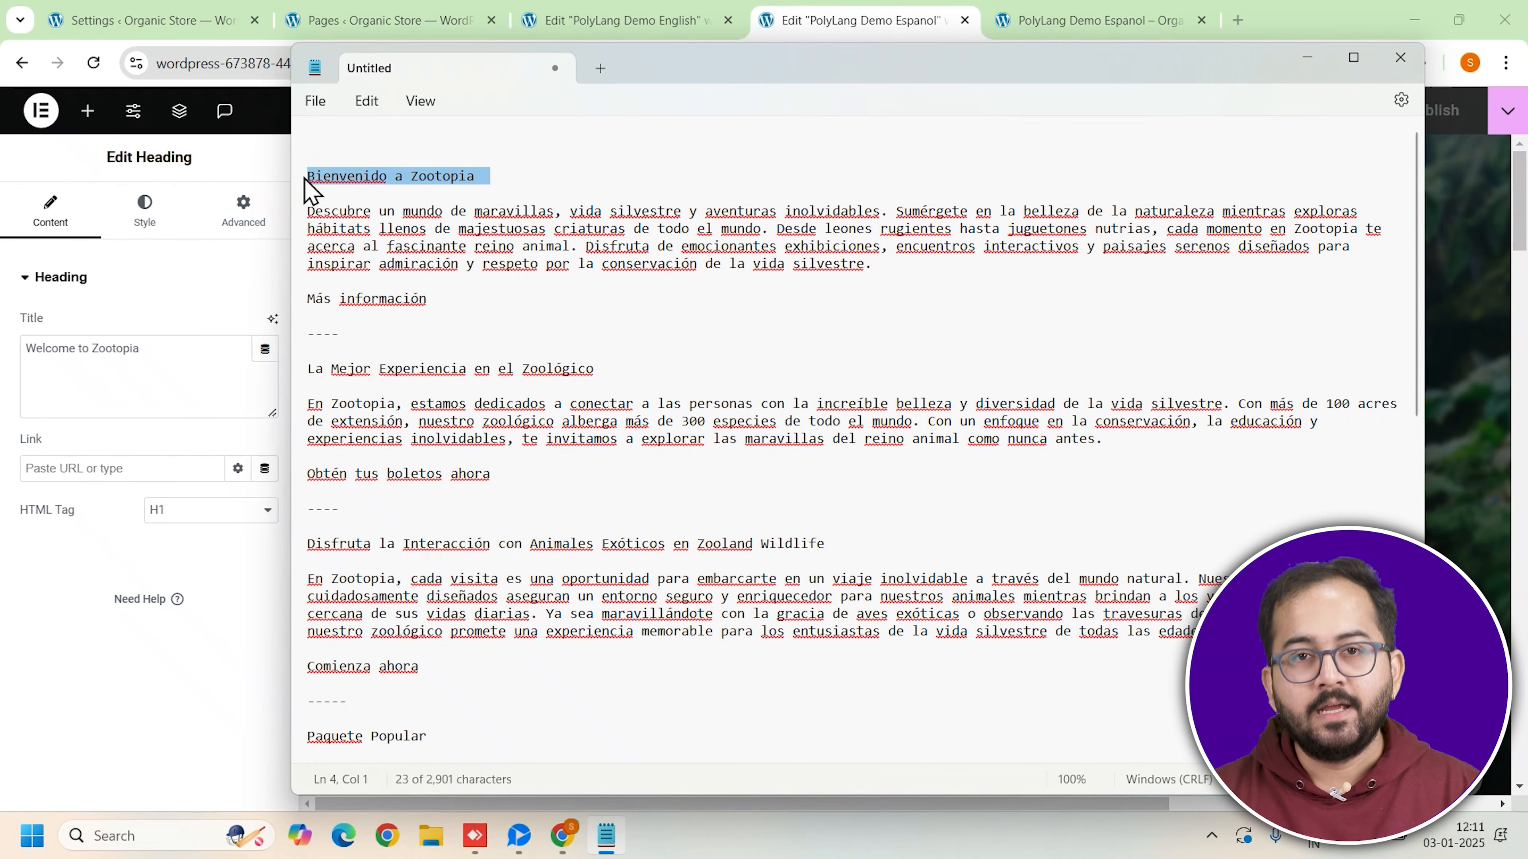
pyautogui.click(154, 382)
pyautogui.hotkey('ctrl', 'a')
pyautogui.hotkey('ctrl', 'v')
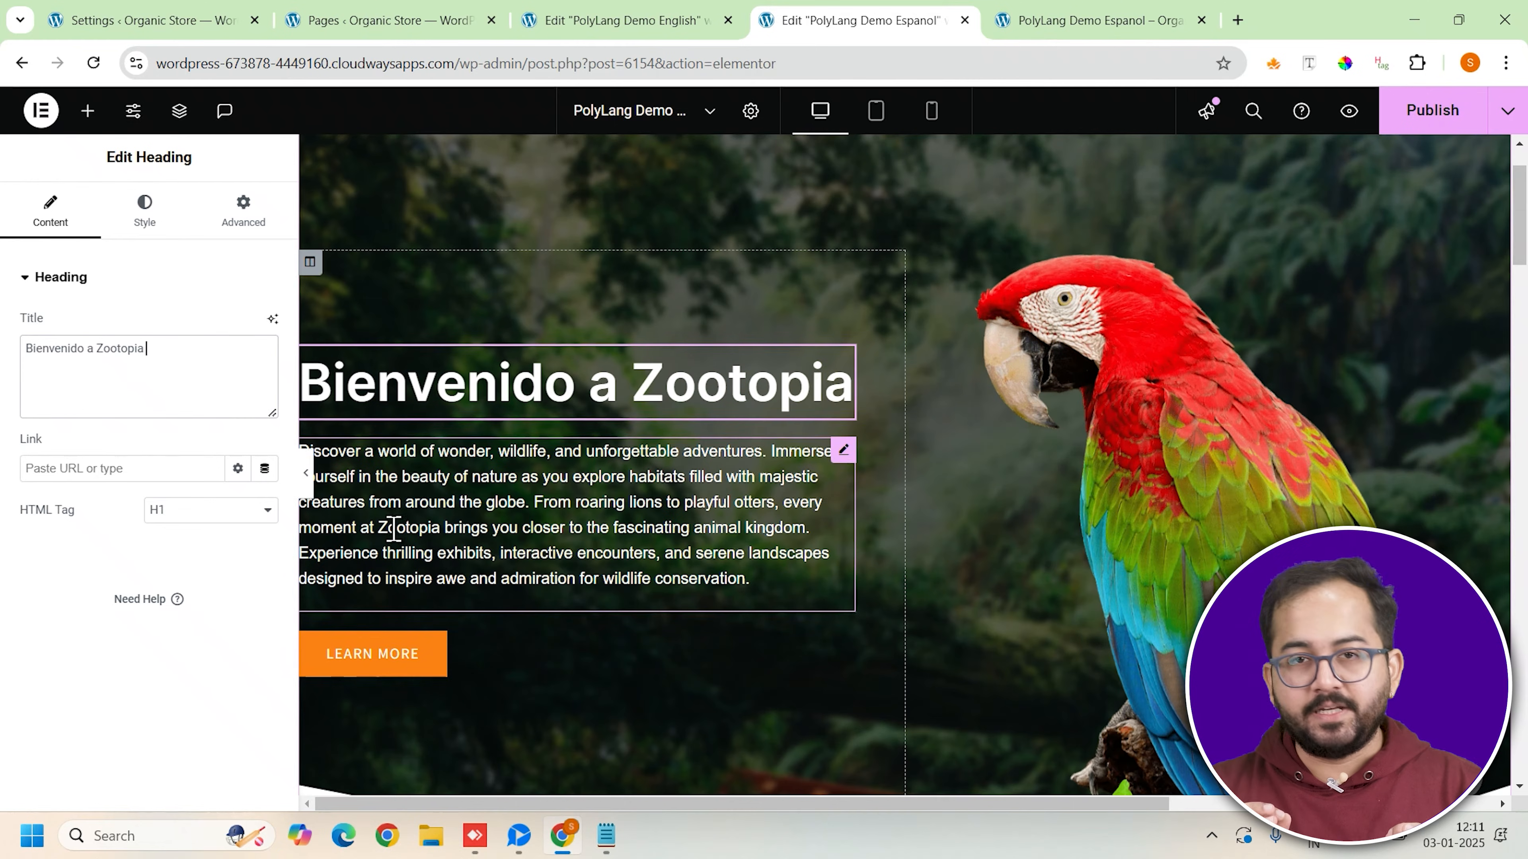
# Replace the intro paragraph with the Spanish paragraph starting "Descubre un mundo de maravillas" from Notepad and show it in the editor's text mode
pyautogui.click(416, 499)
pyautogui.click(606, 837)
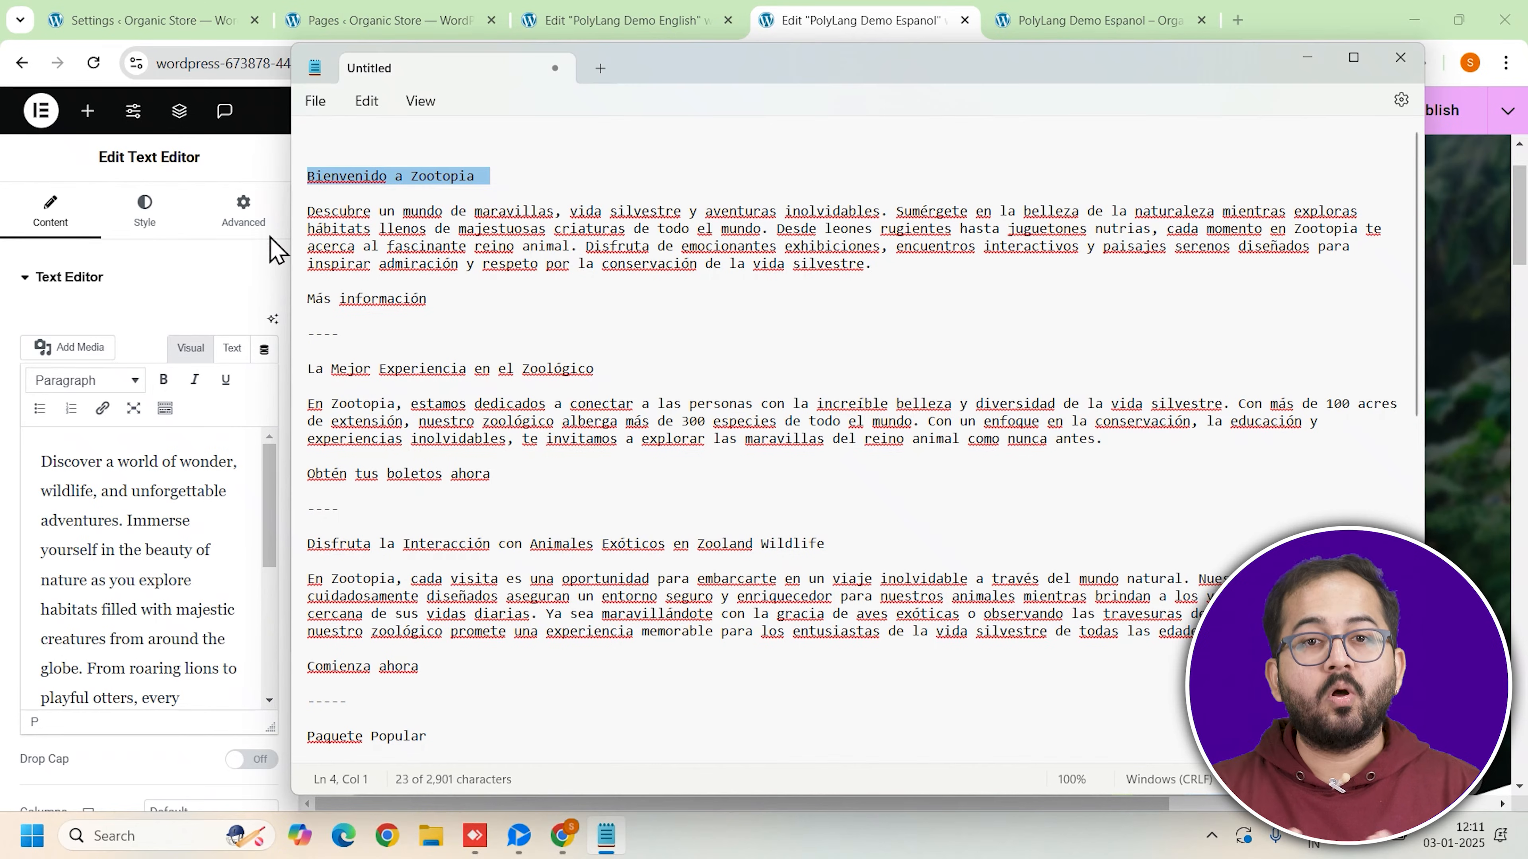
pyautogui.moveTo(308, 194); pyautogui.dragTo(632, 268)
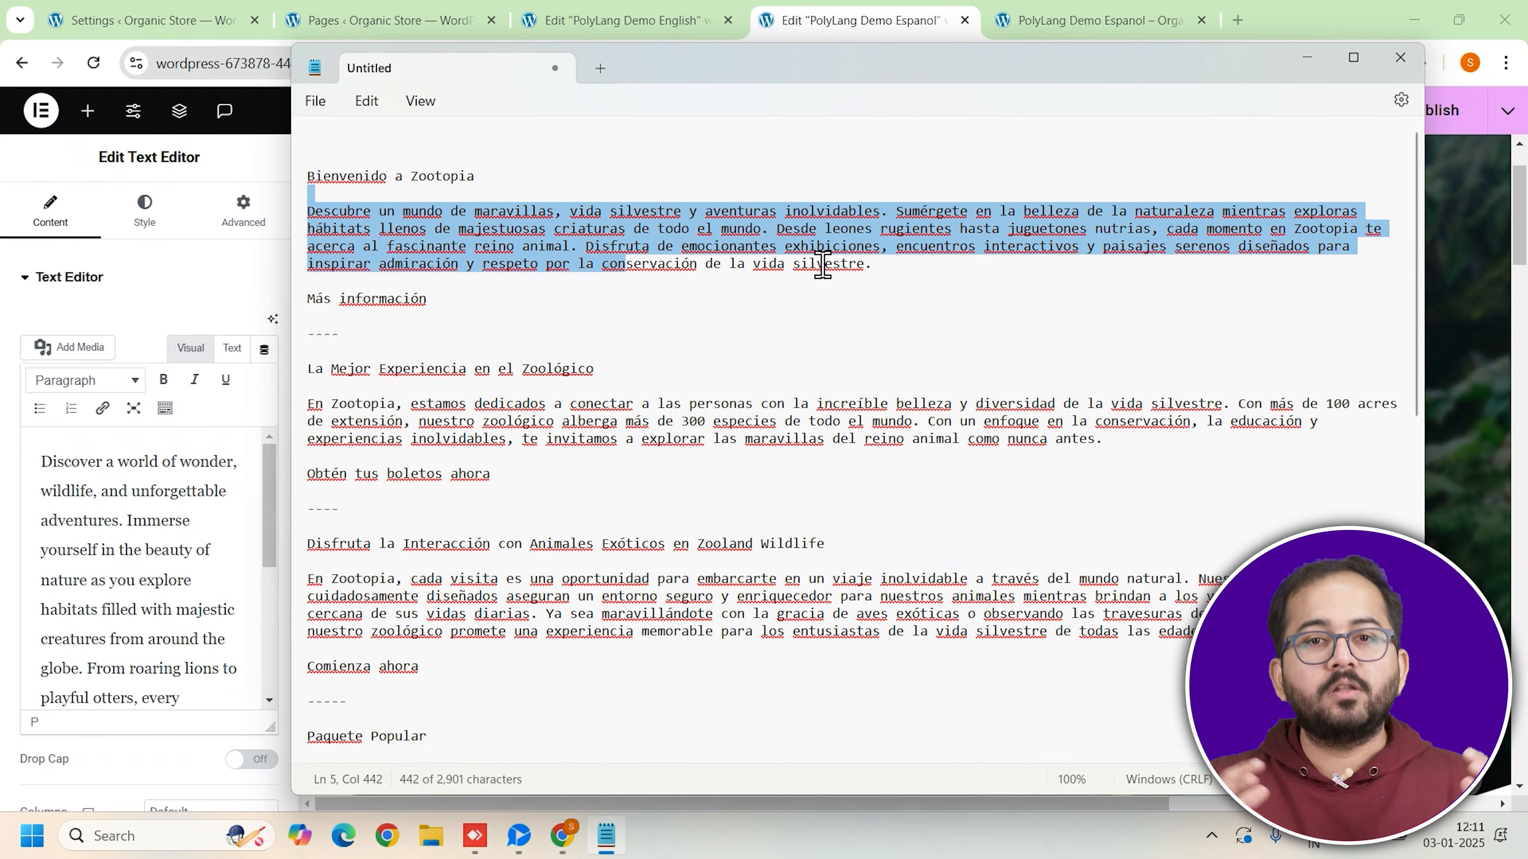
pyautogui.moveTo(876, 268); pyautogui.dragTo(309, 209)
pyautogui.hotkey('ctrl', 'c')
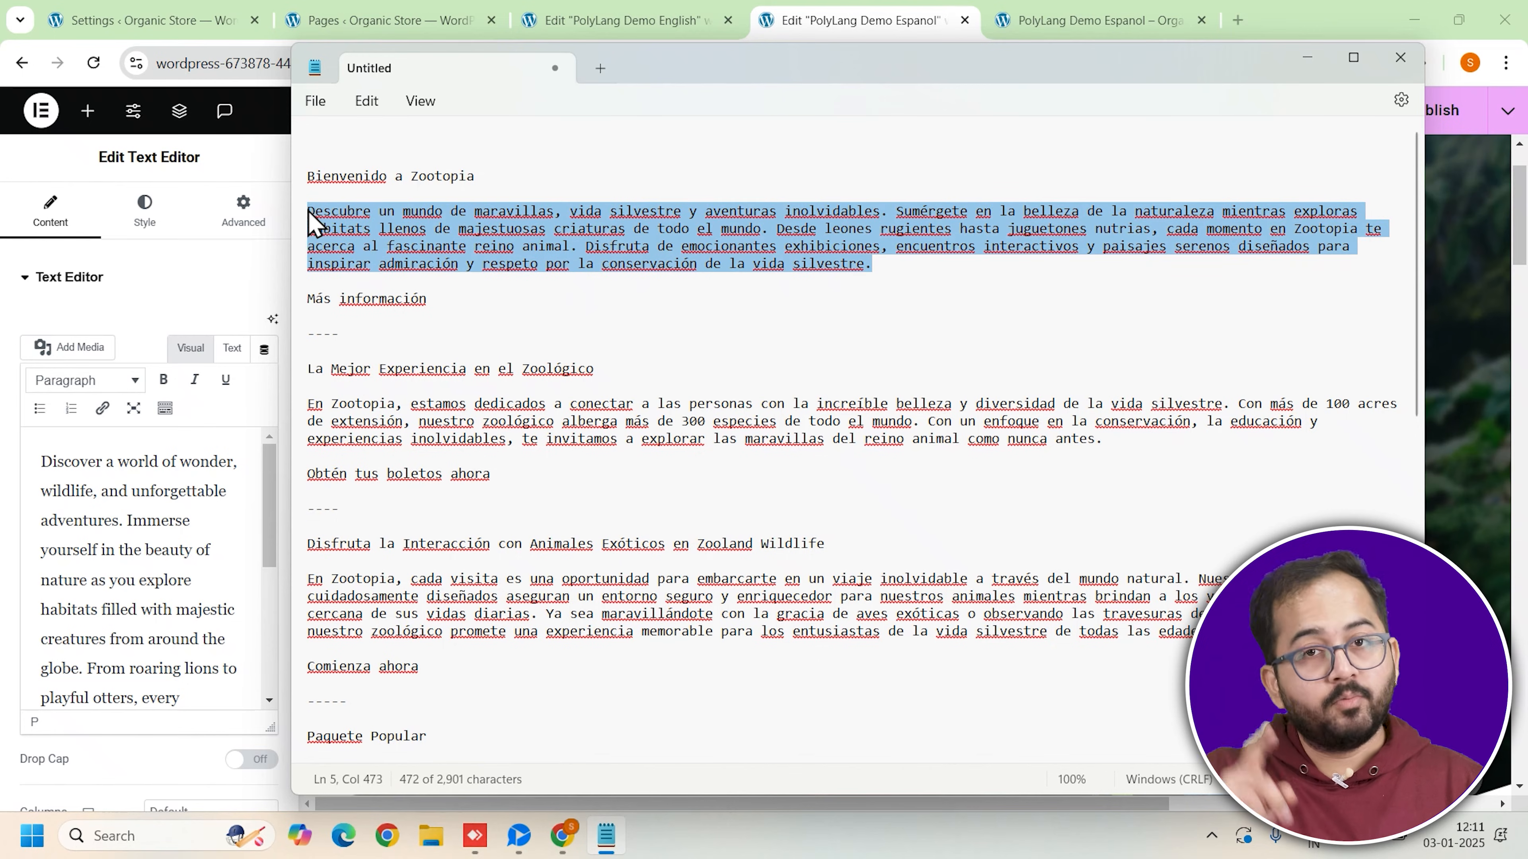
pyautogui.click(78, 517)
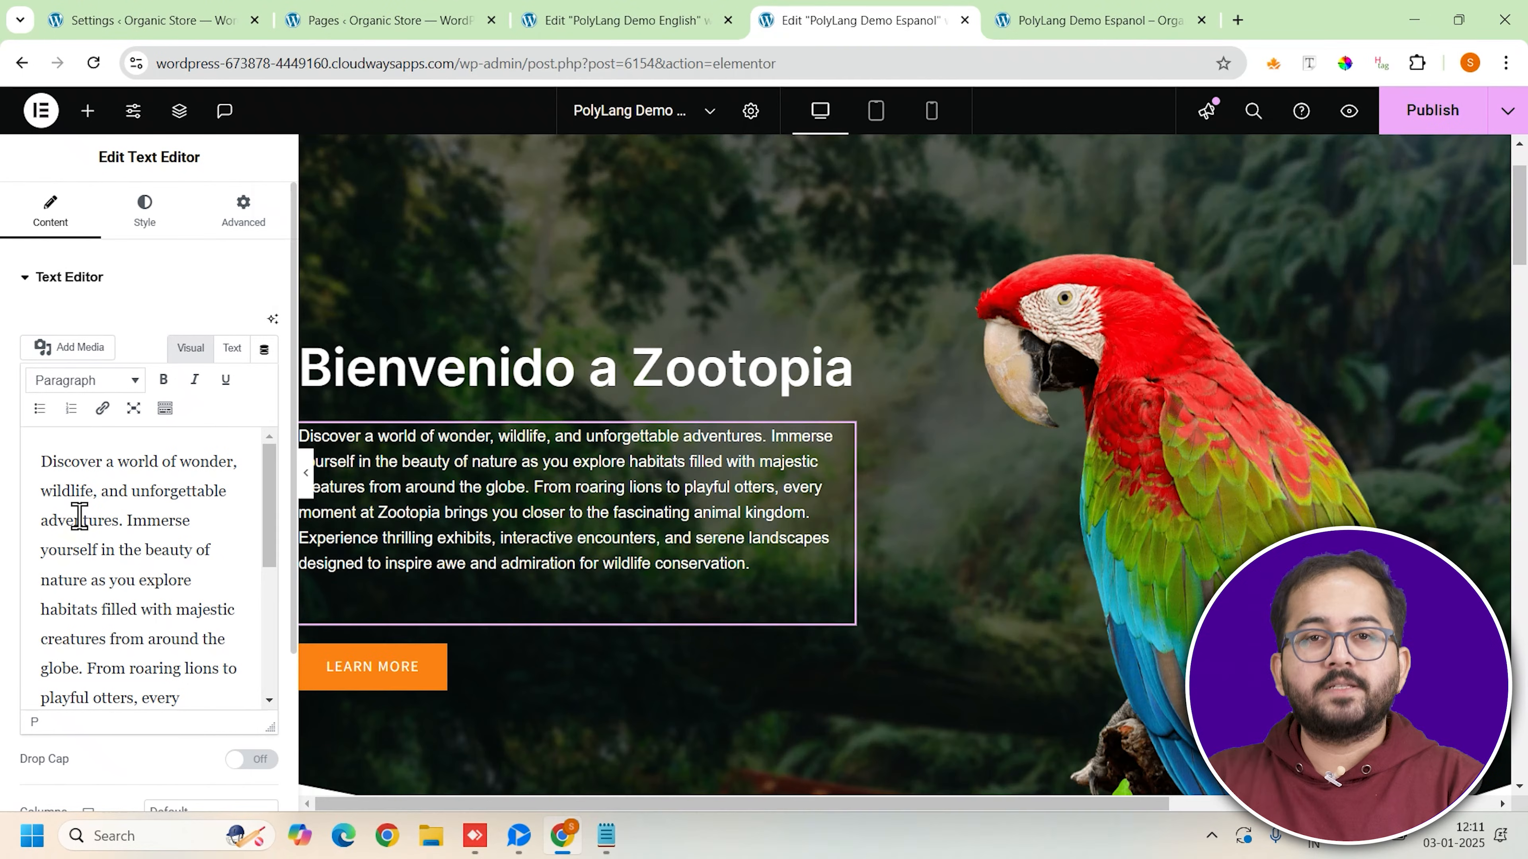
pyautogui.hotkey('ctrl', 'a')
pyautogui.hotkey('ctrl', 'v')
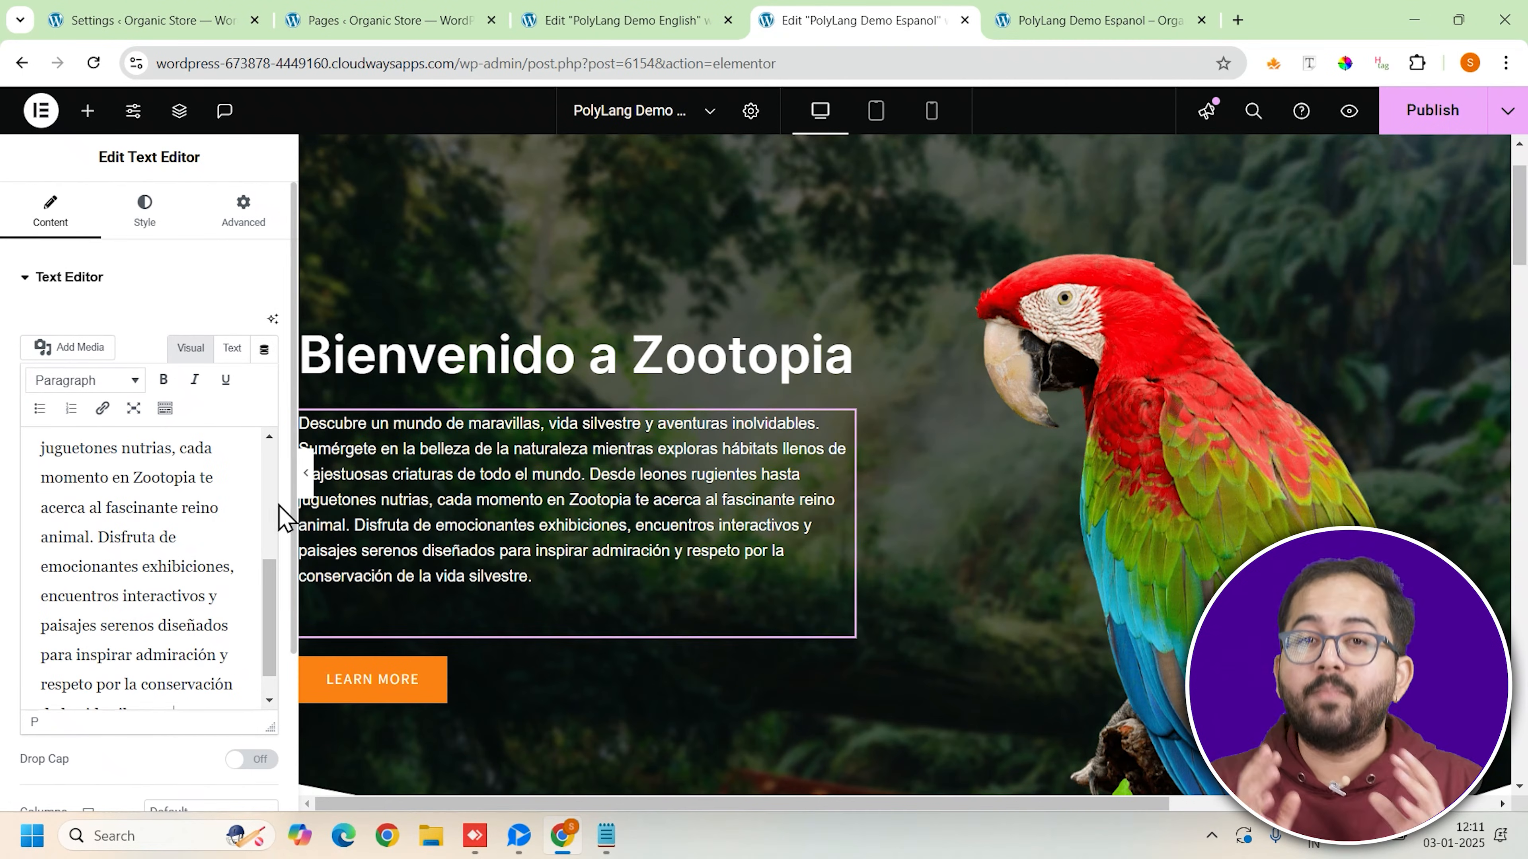
pyautogui.click(234, 352)
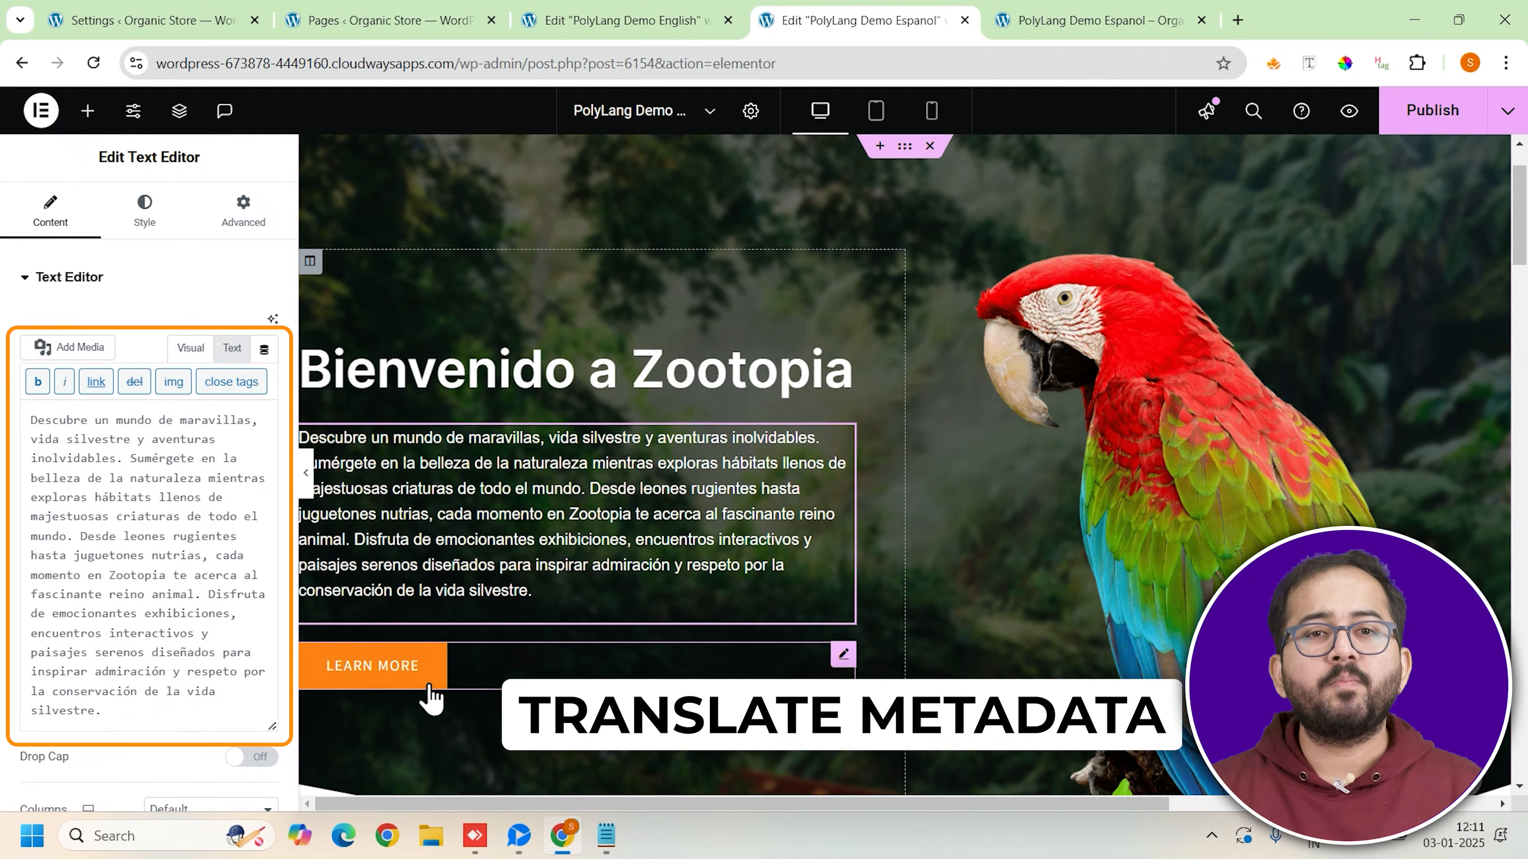
# Select "Más información" in Notepad for the Learn More button, and select the button's text for replacement
pyautogui.click(472, 672)
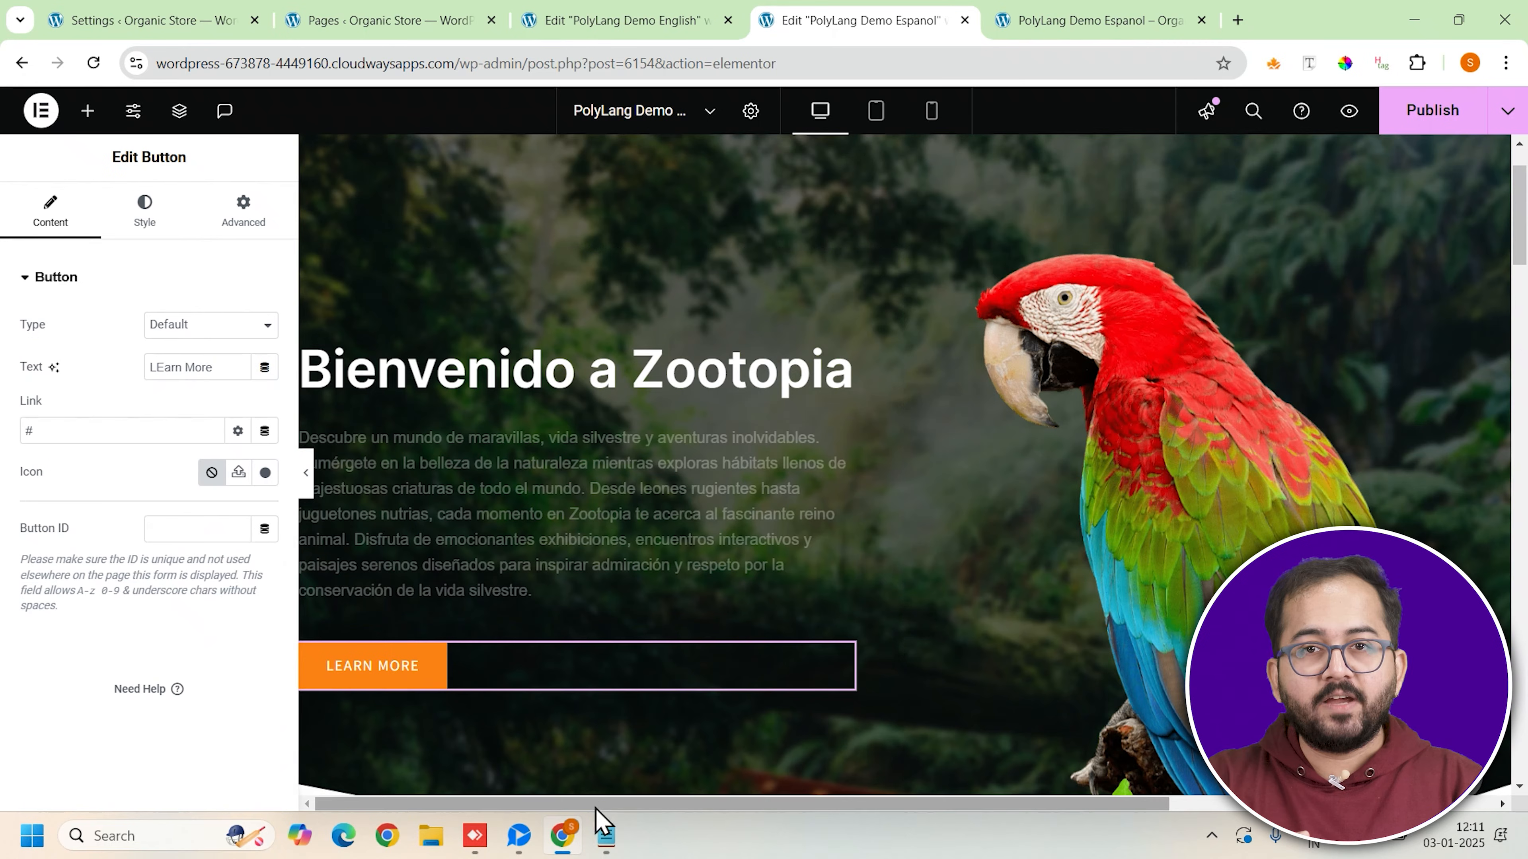
pyautogui.click(606, 835)
pyautogui.tripleClick(301, 300)
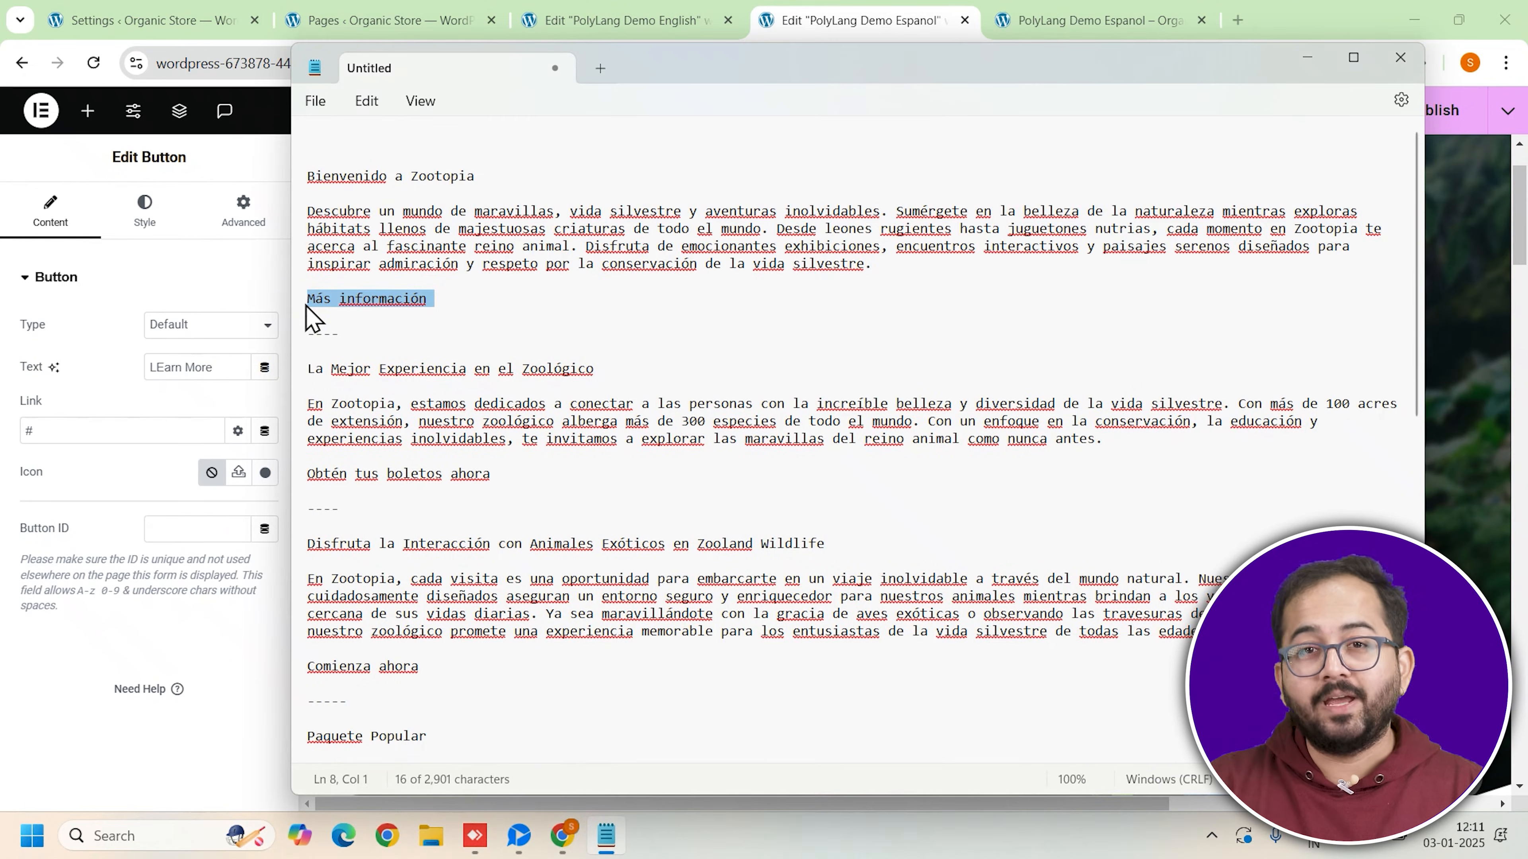
pyautogui.tripleClick(184, 369)
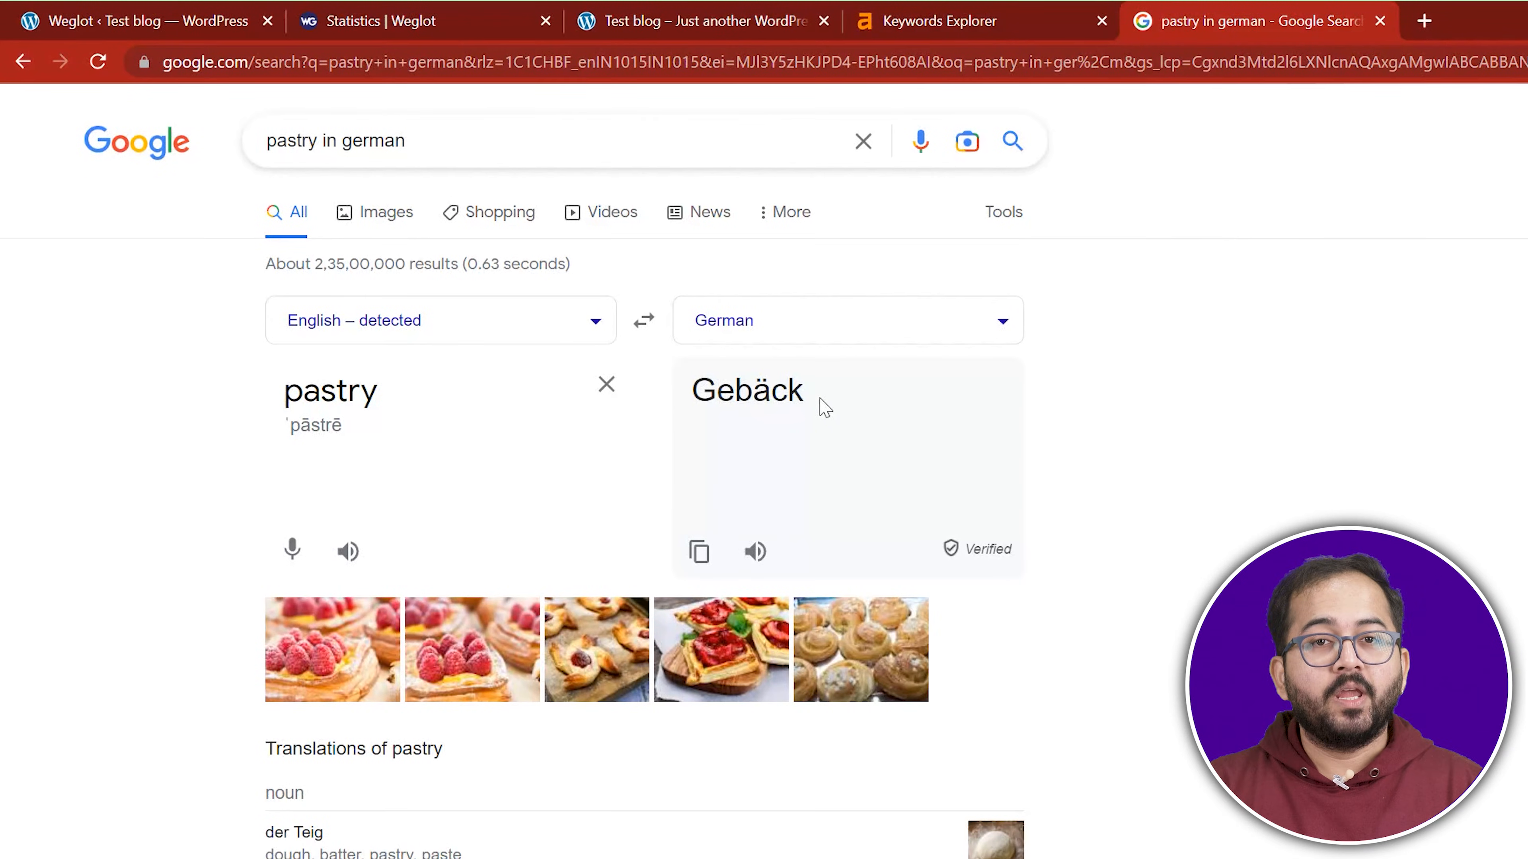
# Copy the German word "Gebäck" from the Google translation and look it up in Ahrefs Keywords Explorer for Germany
pyautogui.moveTo(826, 407); pyautogui.dragTo(714, 336)
pyautogui.hotkey('ctrl', 'c')
pyautogui.click(1030, 13)
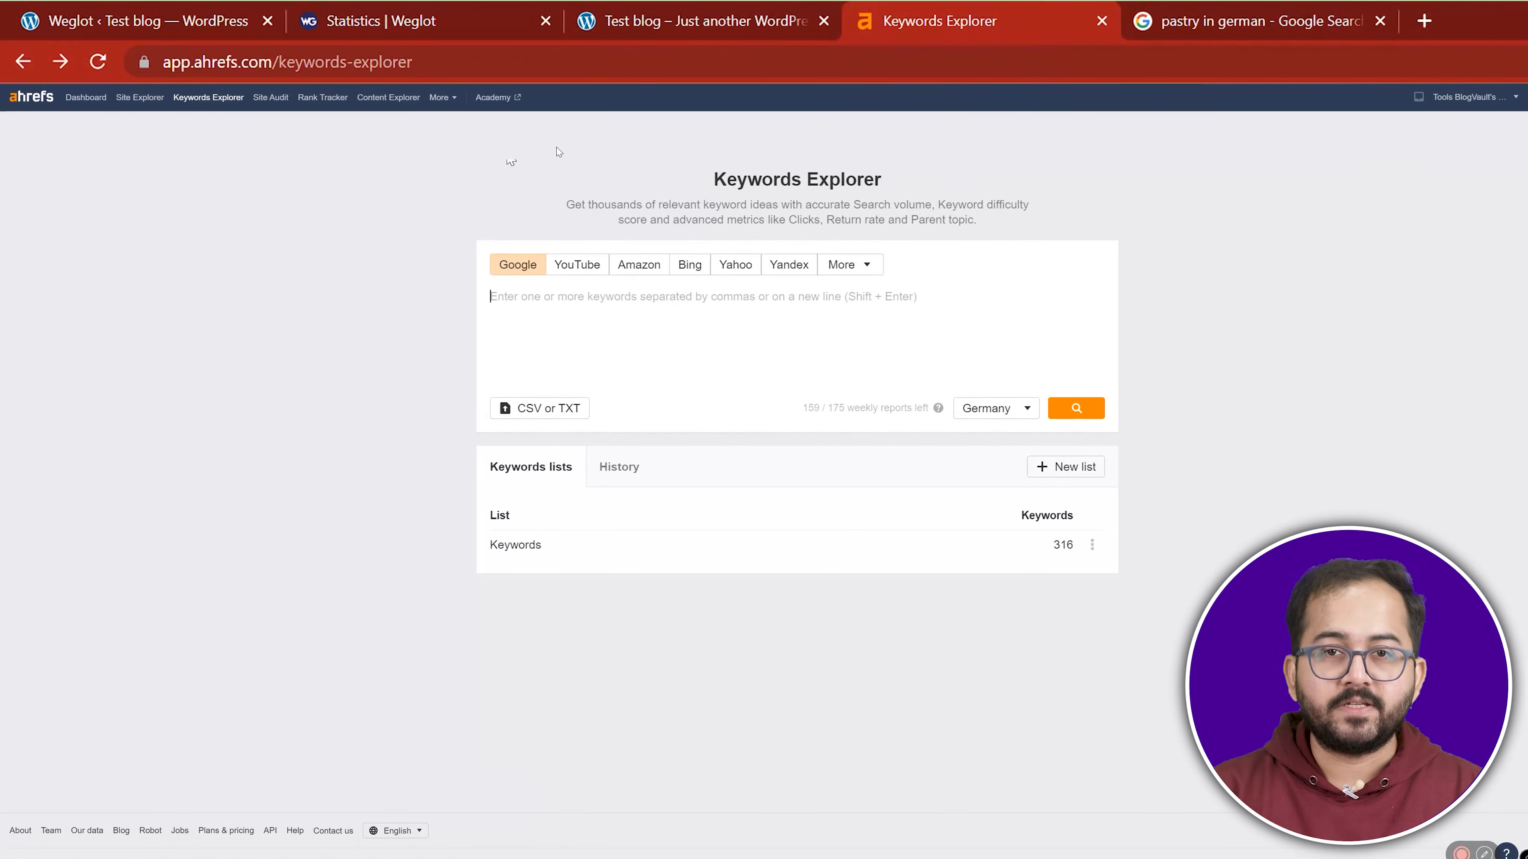
pyautogui.hotkey('ctrl', 'v')
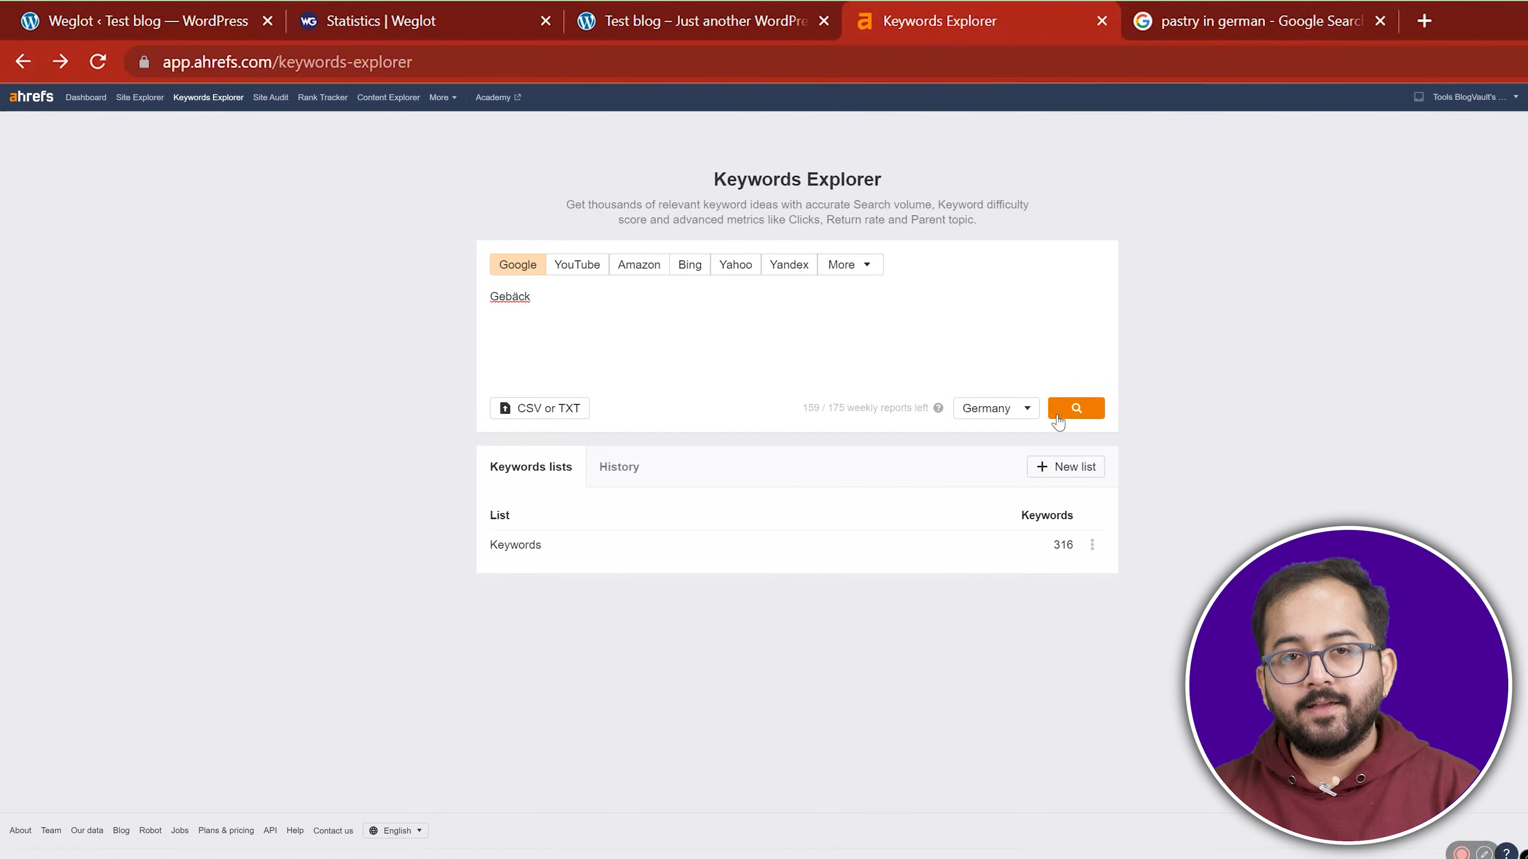
pyautogui.click(1008, 410)
pyautogui.click(1016, 751)
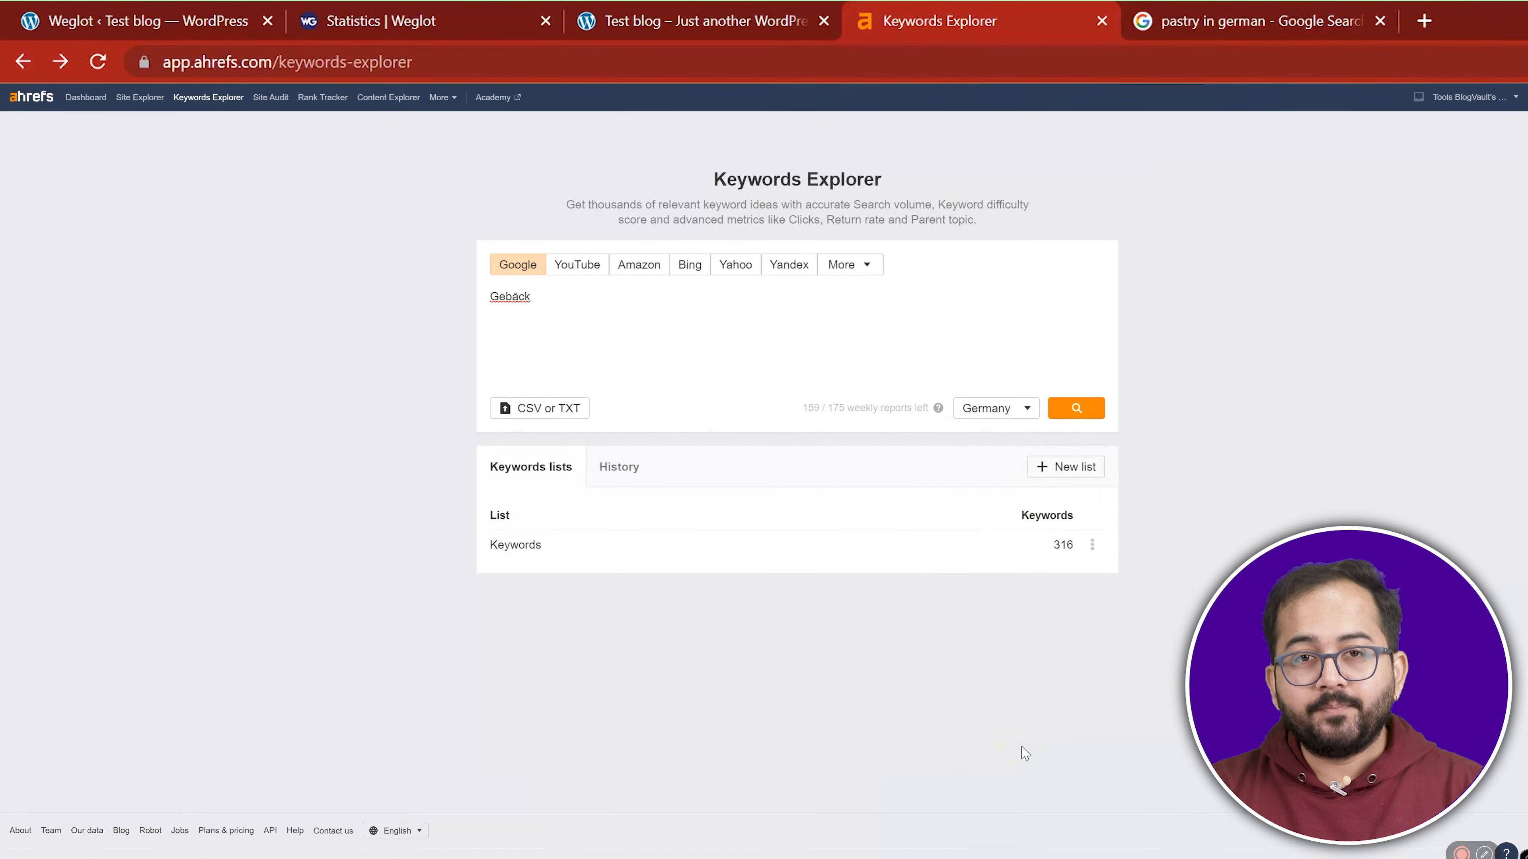
pyautogui.click(1076, 408)
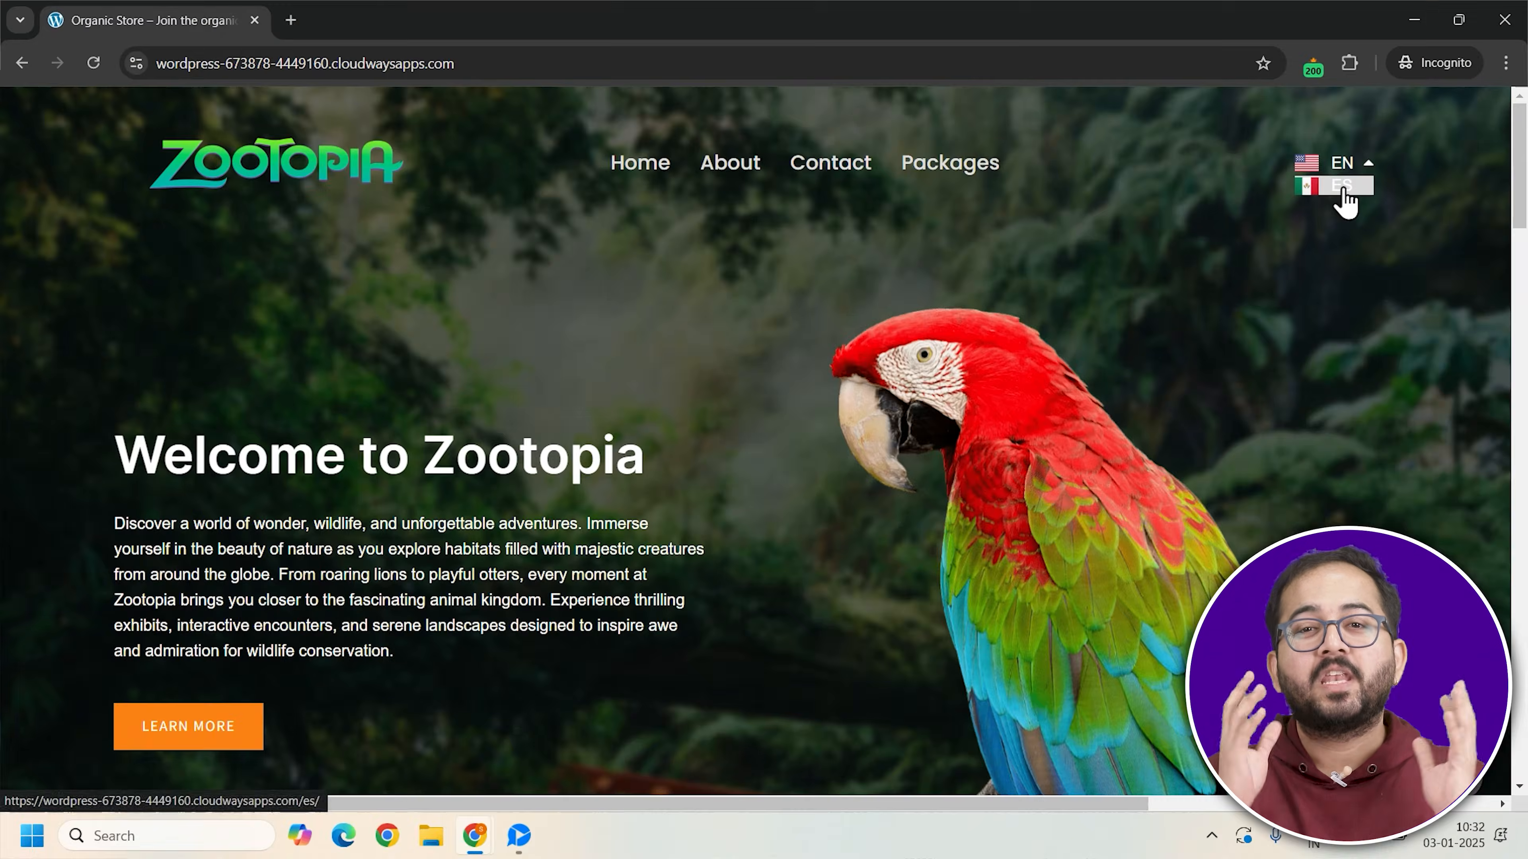
# Switch the live Zootopia homepage from English to Spanish with its language switcher
pyautogui.click(1344, 191)
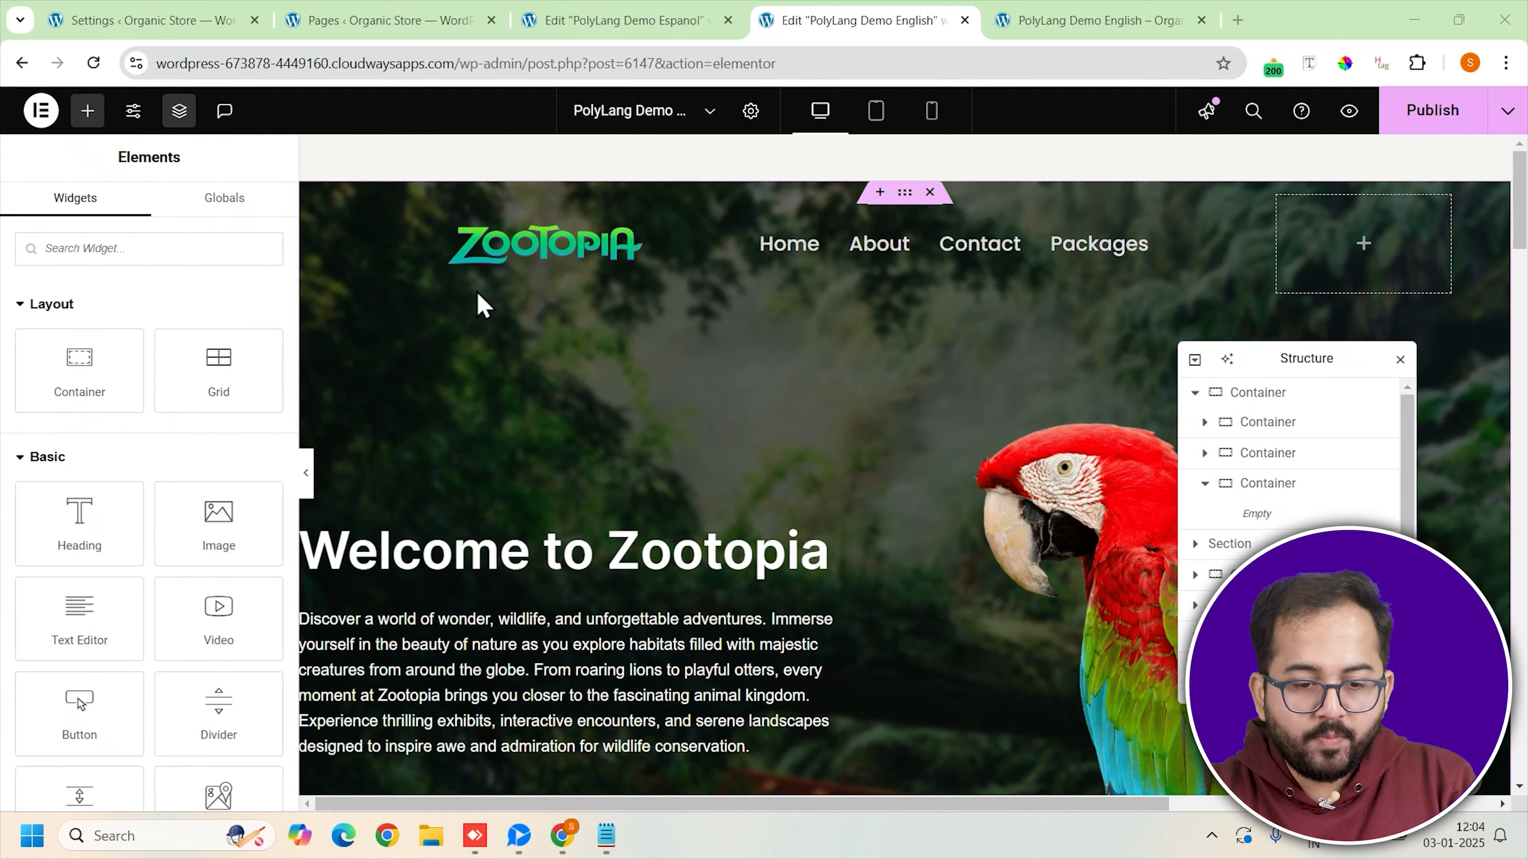
# Add the Language switcher widget to the English page's empty header container, hiding language names and displaying language codes
pyautogui.click(101, 257)
pyautogui.write('lang')
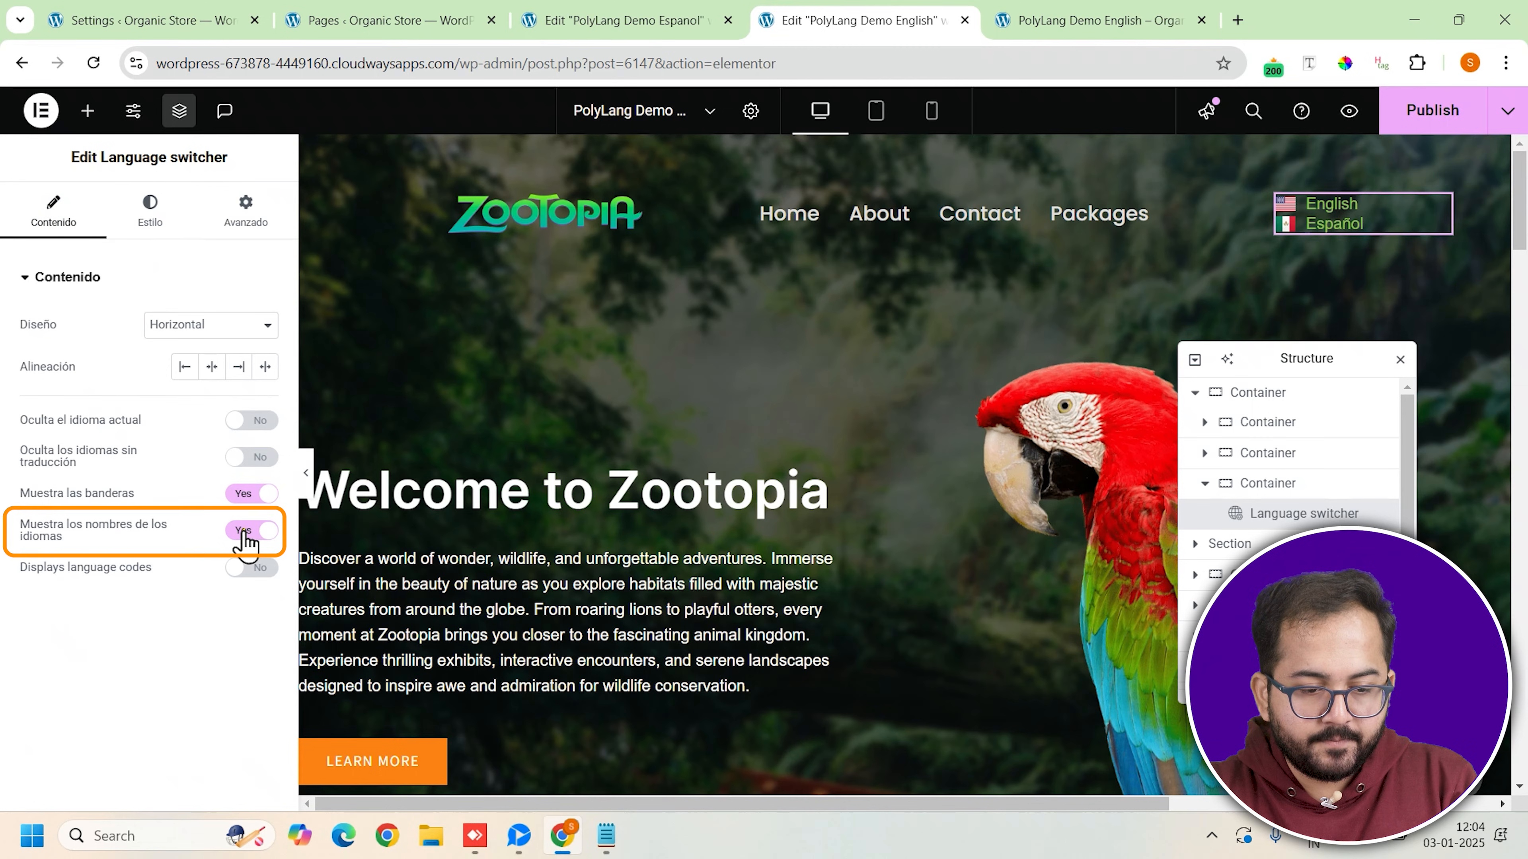
pyautogui.click(249, 531)
pyautogui.click(253, 567)
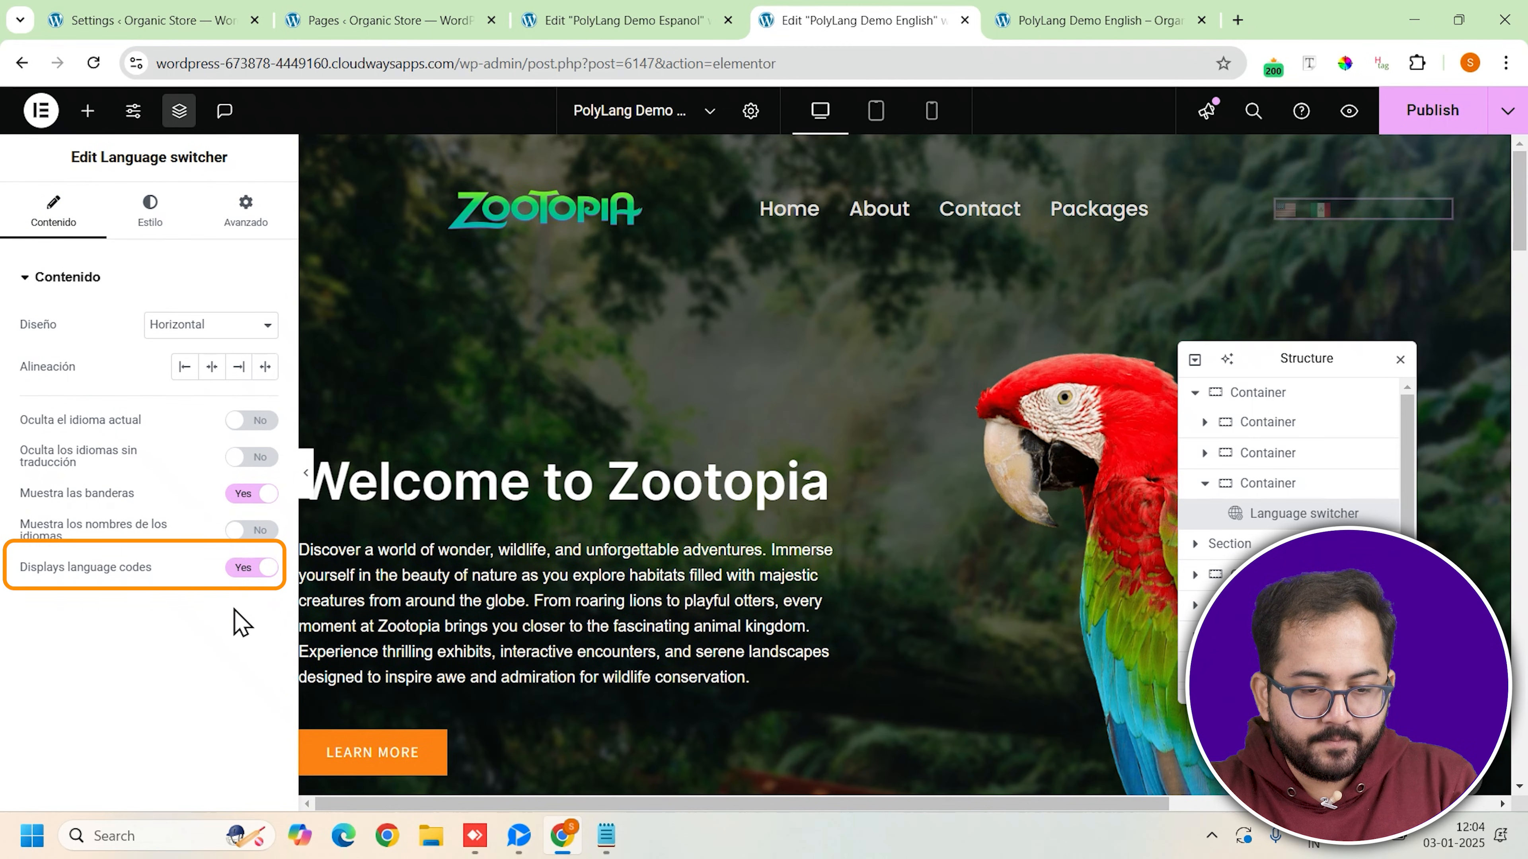
# Change the language switcher's layout to Dropdown and make its main menu background colour fully transparent
pyautogui.click(198, 327)
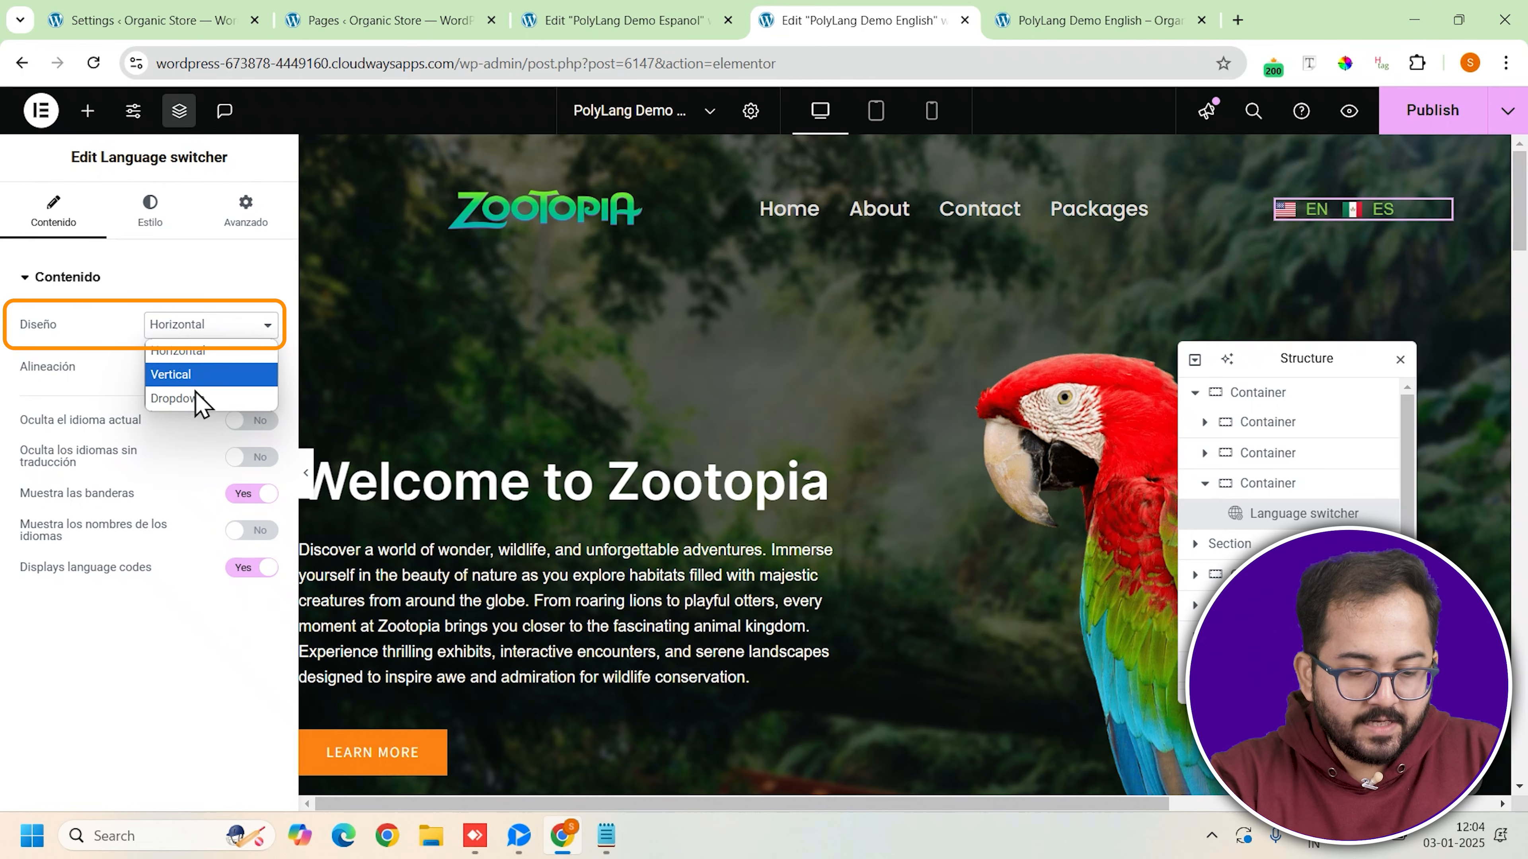
pyautogui.click(188, 399)
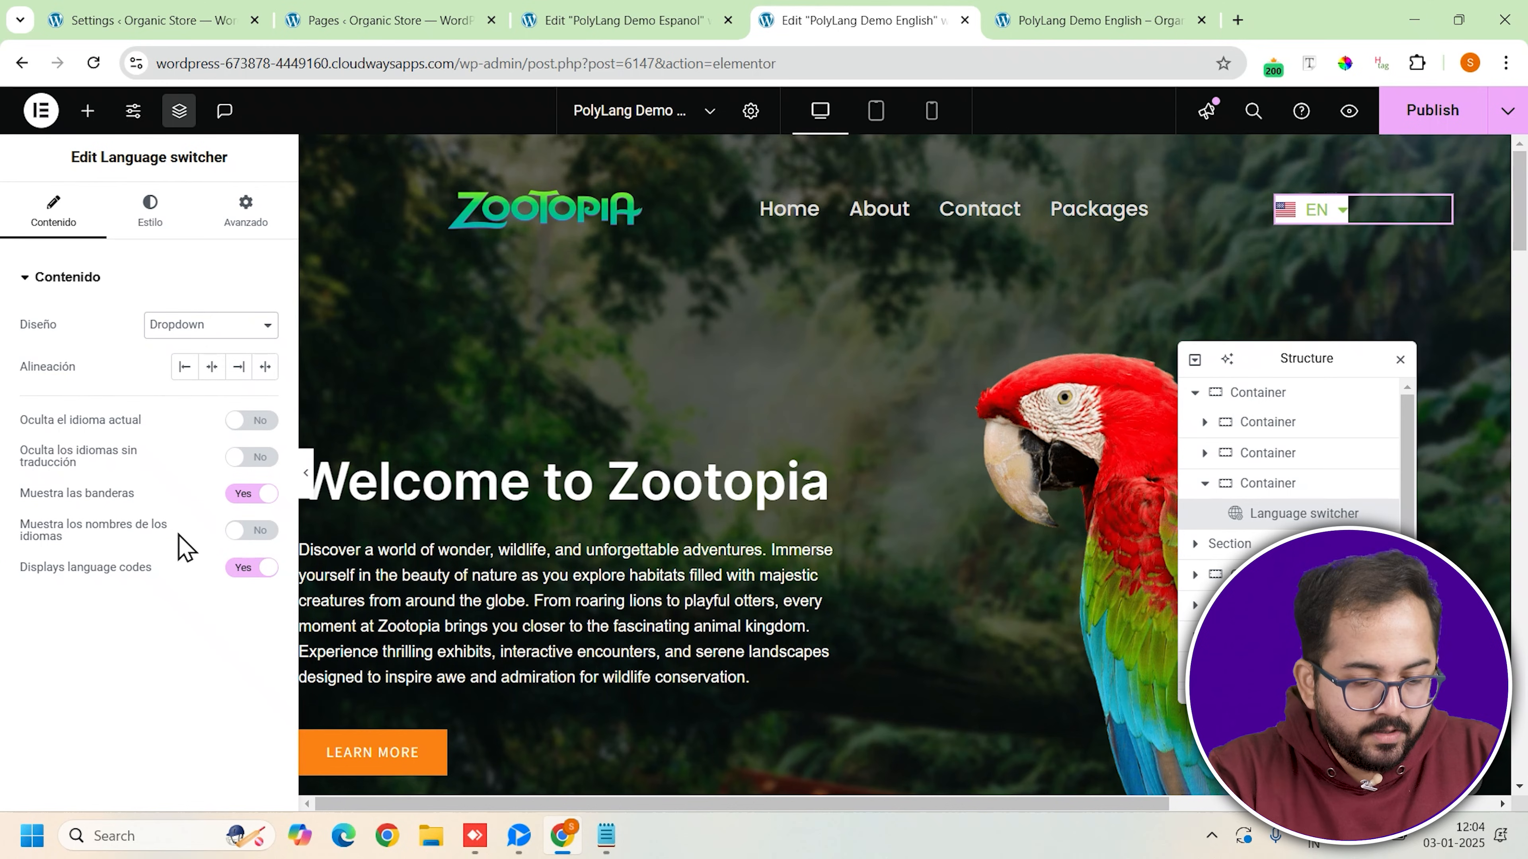
pyautogui.click(155, 229)
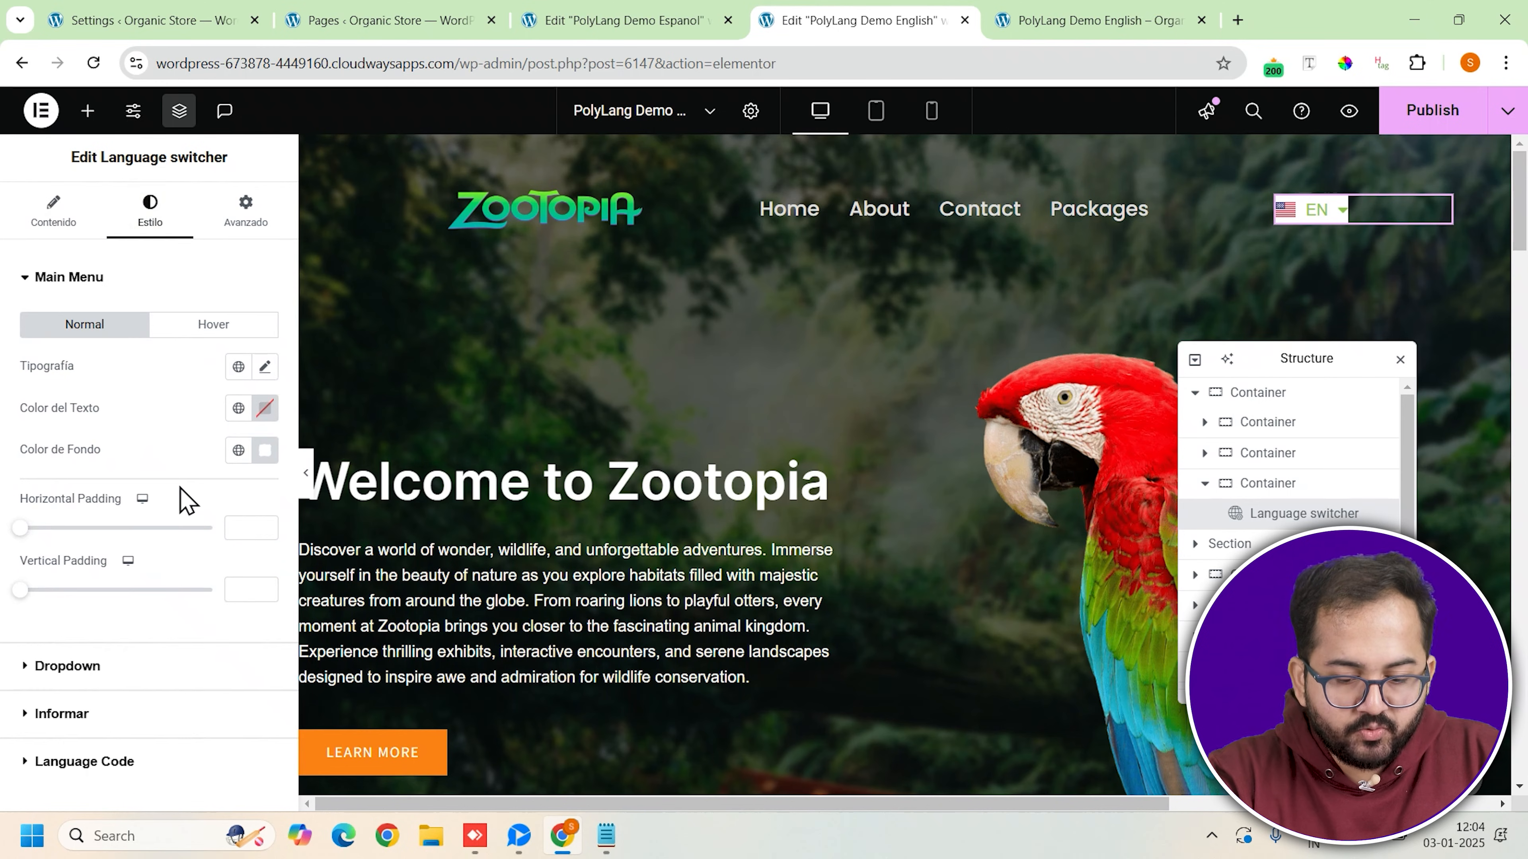
pyautogui.click(264, 450)
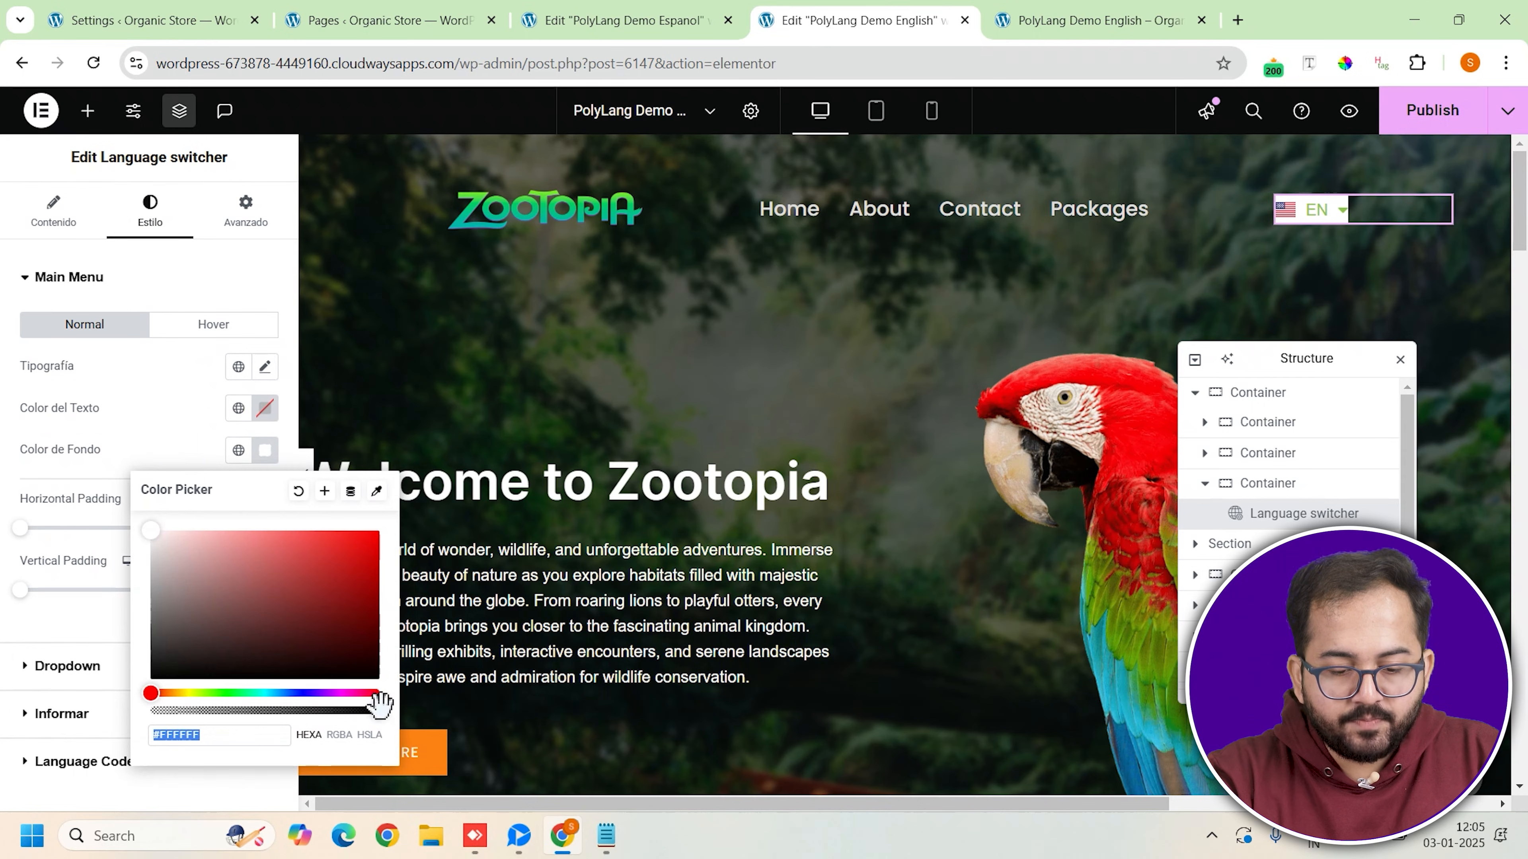
pyautogui.moveTo(380, 704); pyautogui.dragTo(92, 682)
pyautogui.click(15, 476)
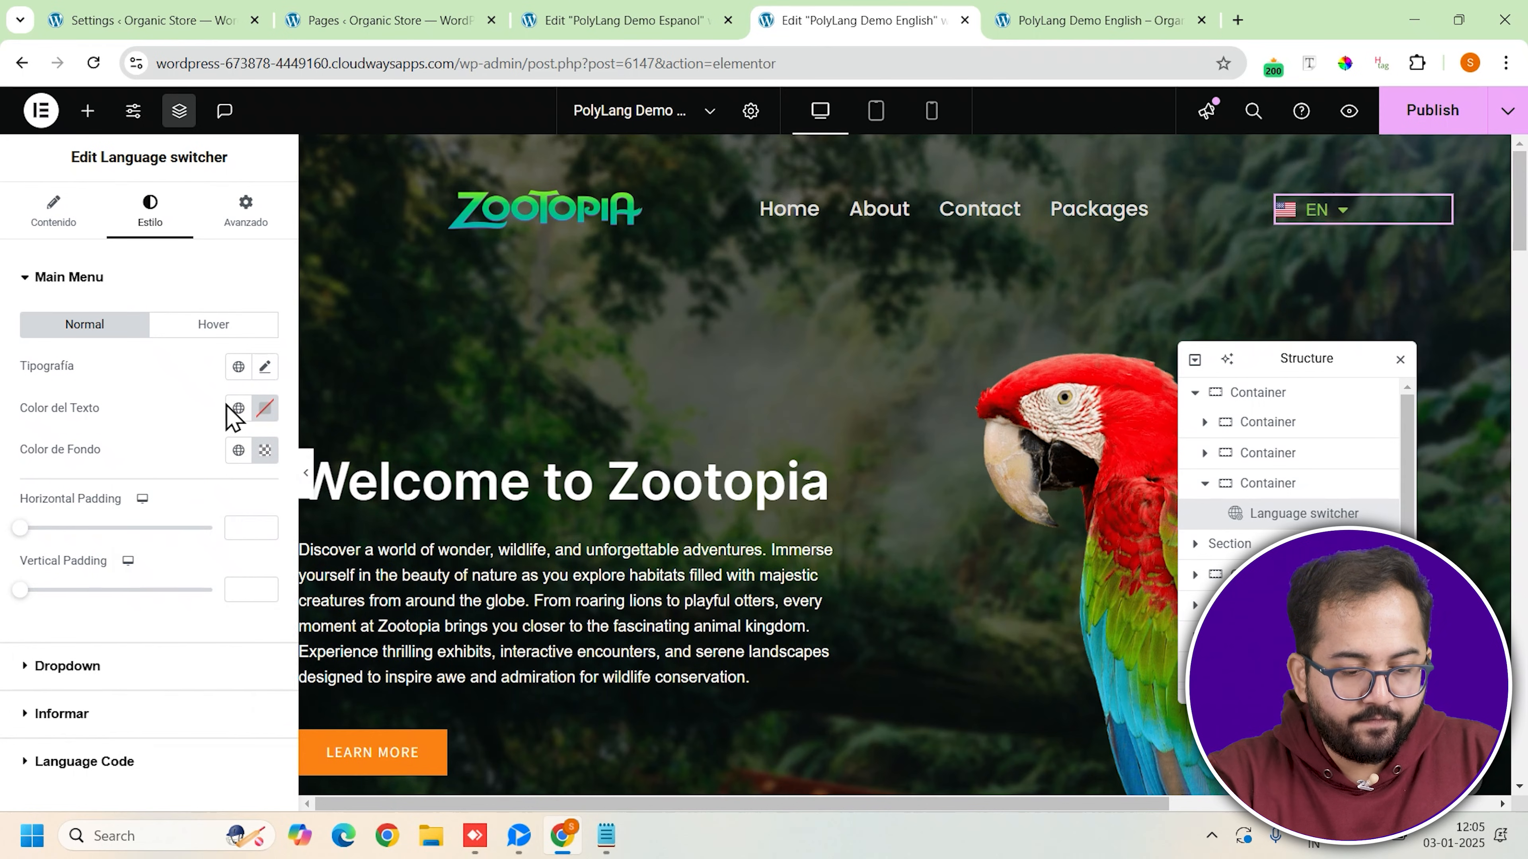
# Set the normal text colour of the language switcher's main menu to #FFFFFF
pyautogui.click(265, 408)
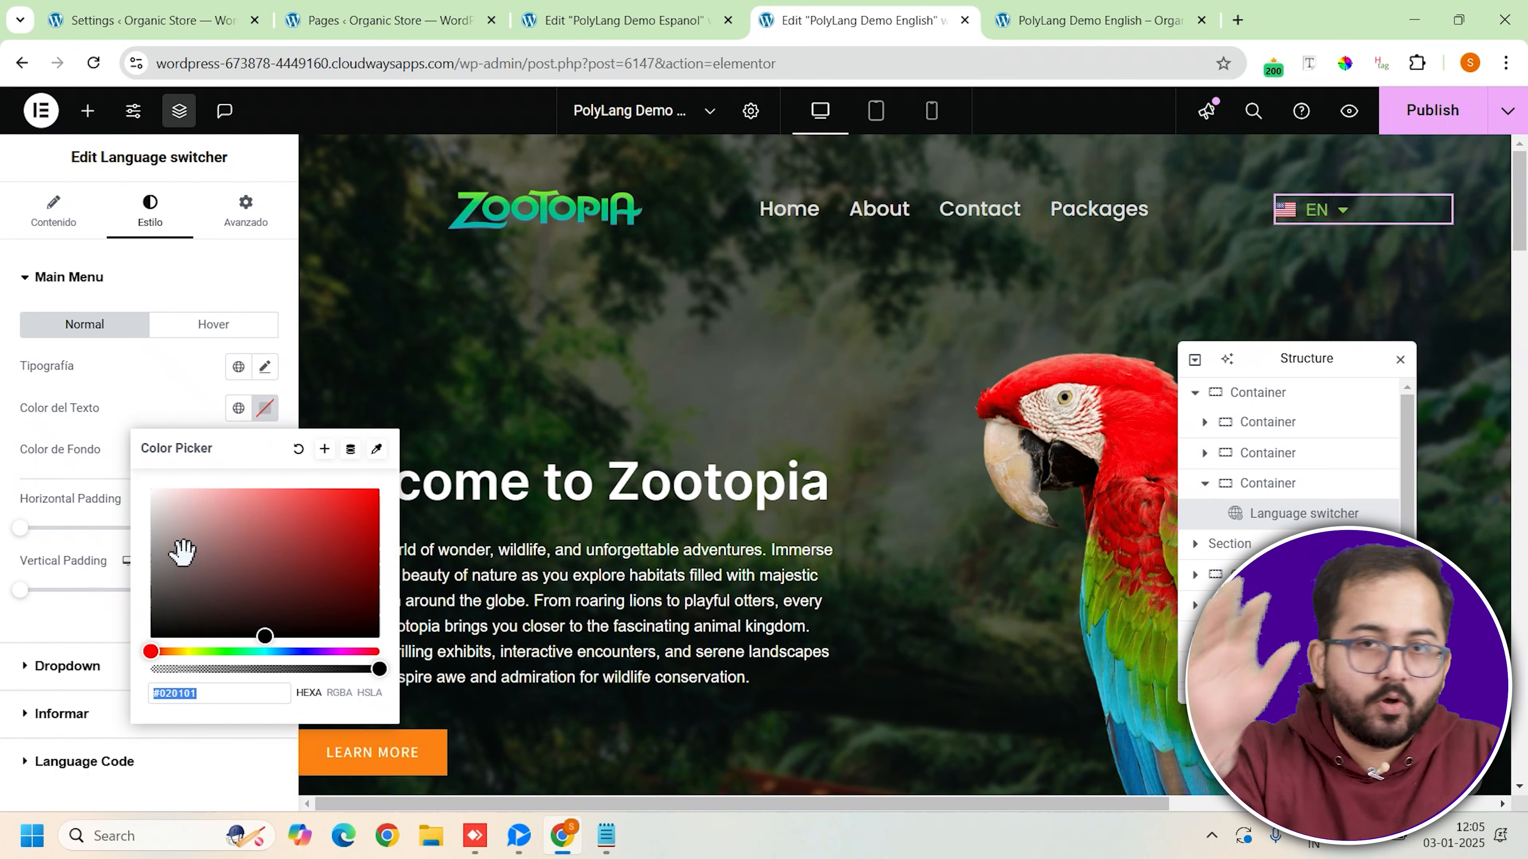
pyautogui.write('#FFFFFF')
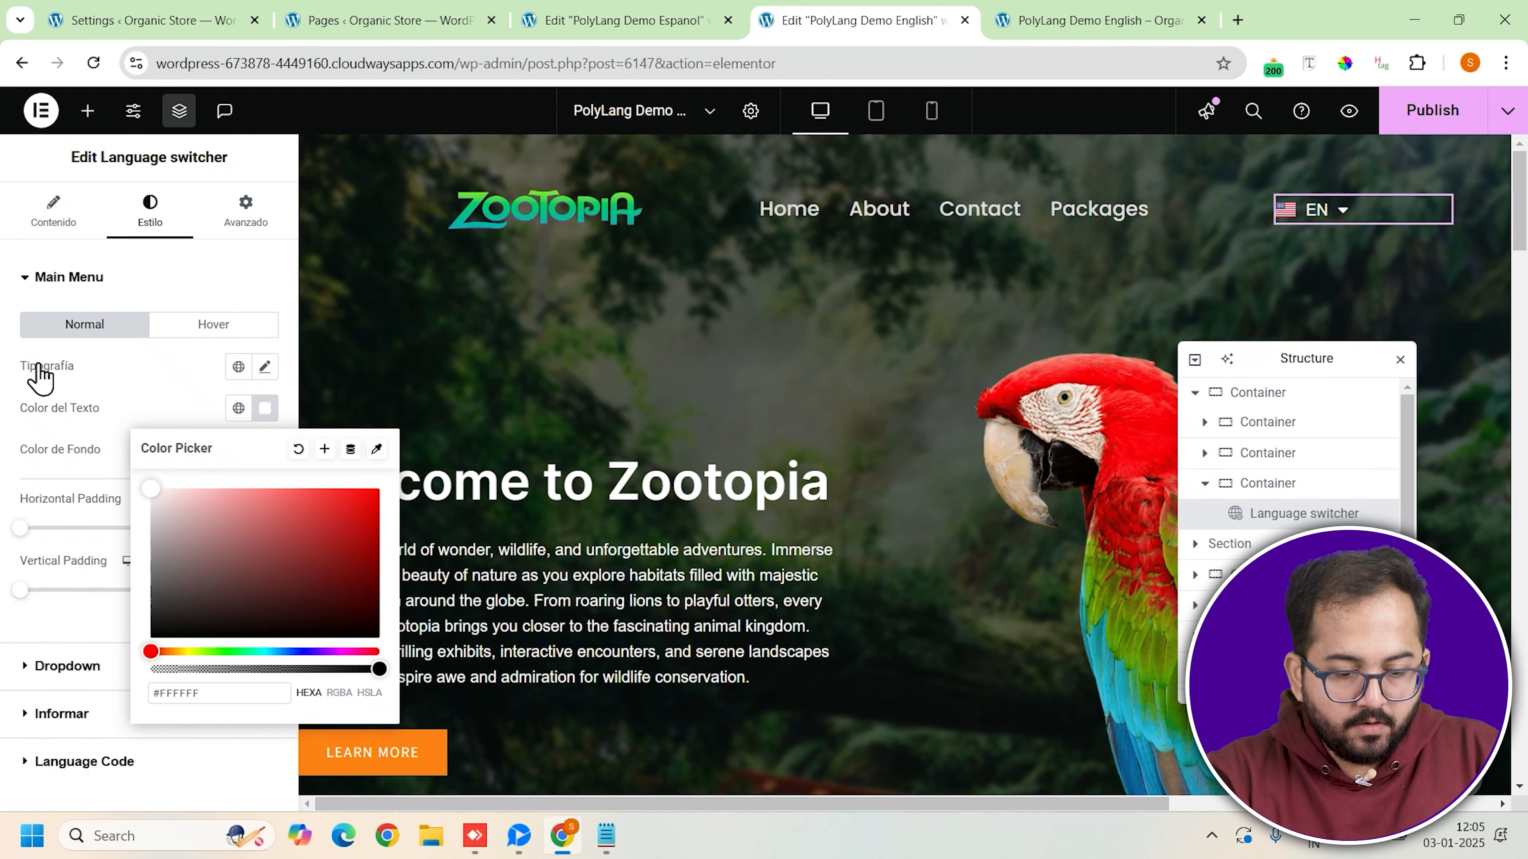
pyautogui.click(14, 348)
# Publish the Spanish page from its Elementor editor and return to the English page's editor
pyautogui.hotkey('ctrl', 'pageup')
pyautogui.click(1435, 127)
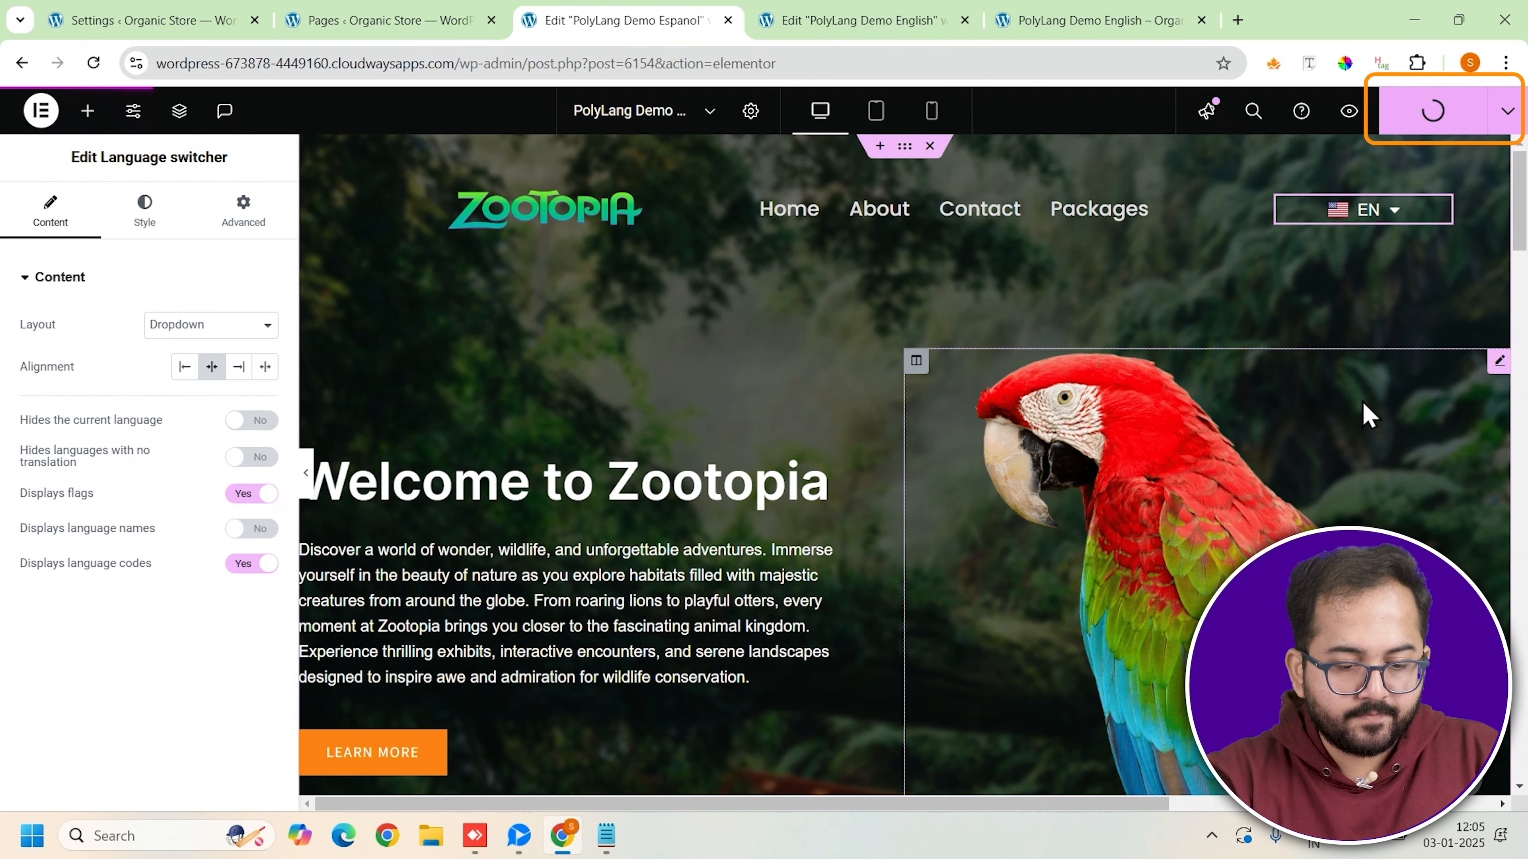
pyautogui.hotkey('ctrl', 'pagedown')
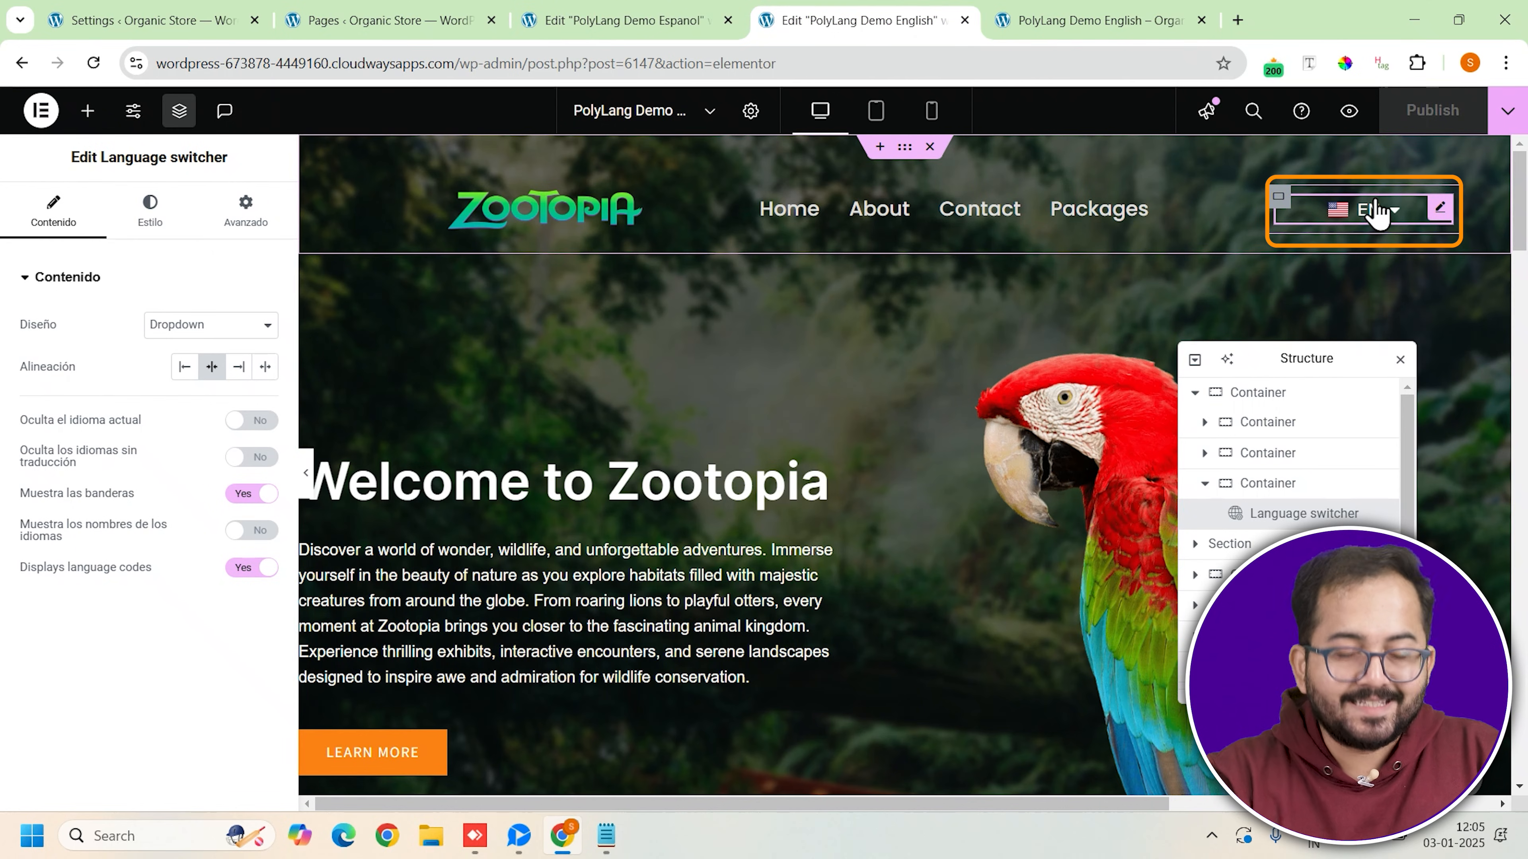
# Copy the language switcher from the English page into the Spanish page's empty header container and publish the Spanish page
pyautogui.rightClick(1371, 216)
pyautogui.click(1315, 298)
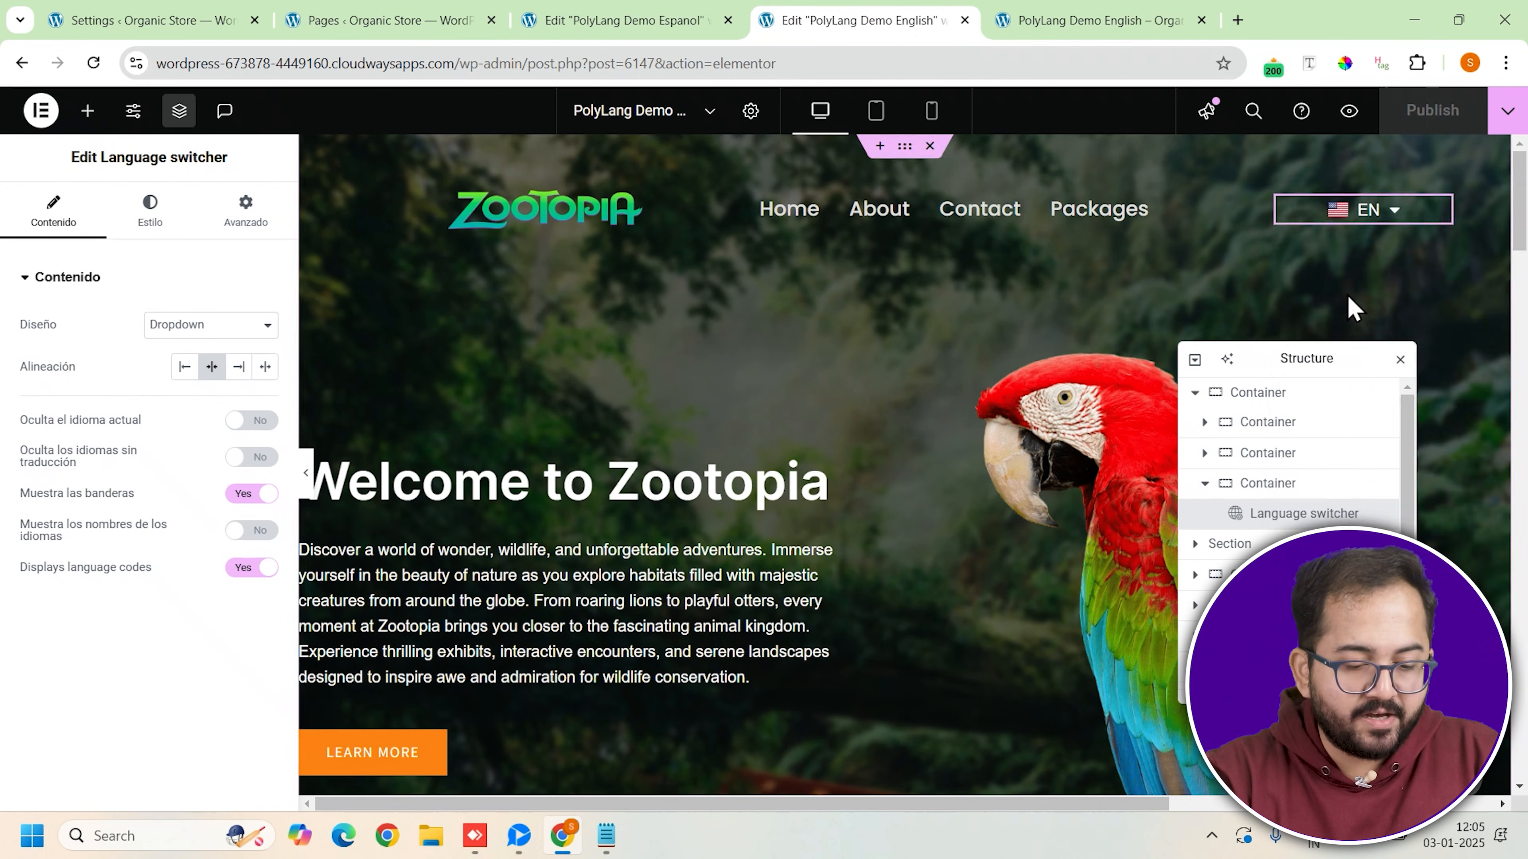
pyautogui.click(607, 18)
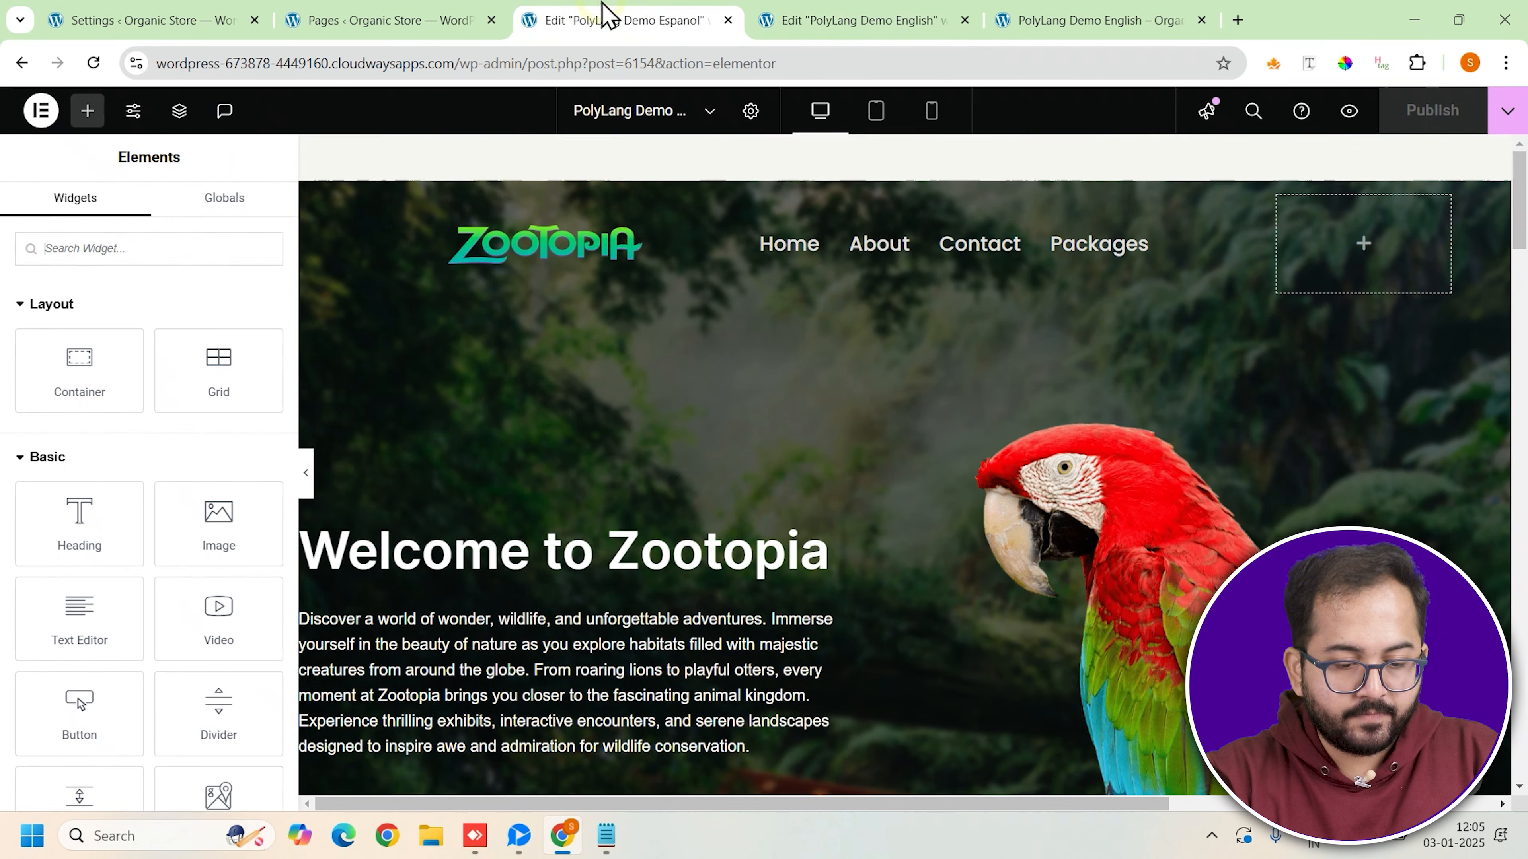
pyautogui.rightClick(1329, 226)
pyautogui.rightClick(1329, 225)
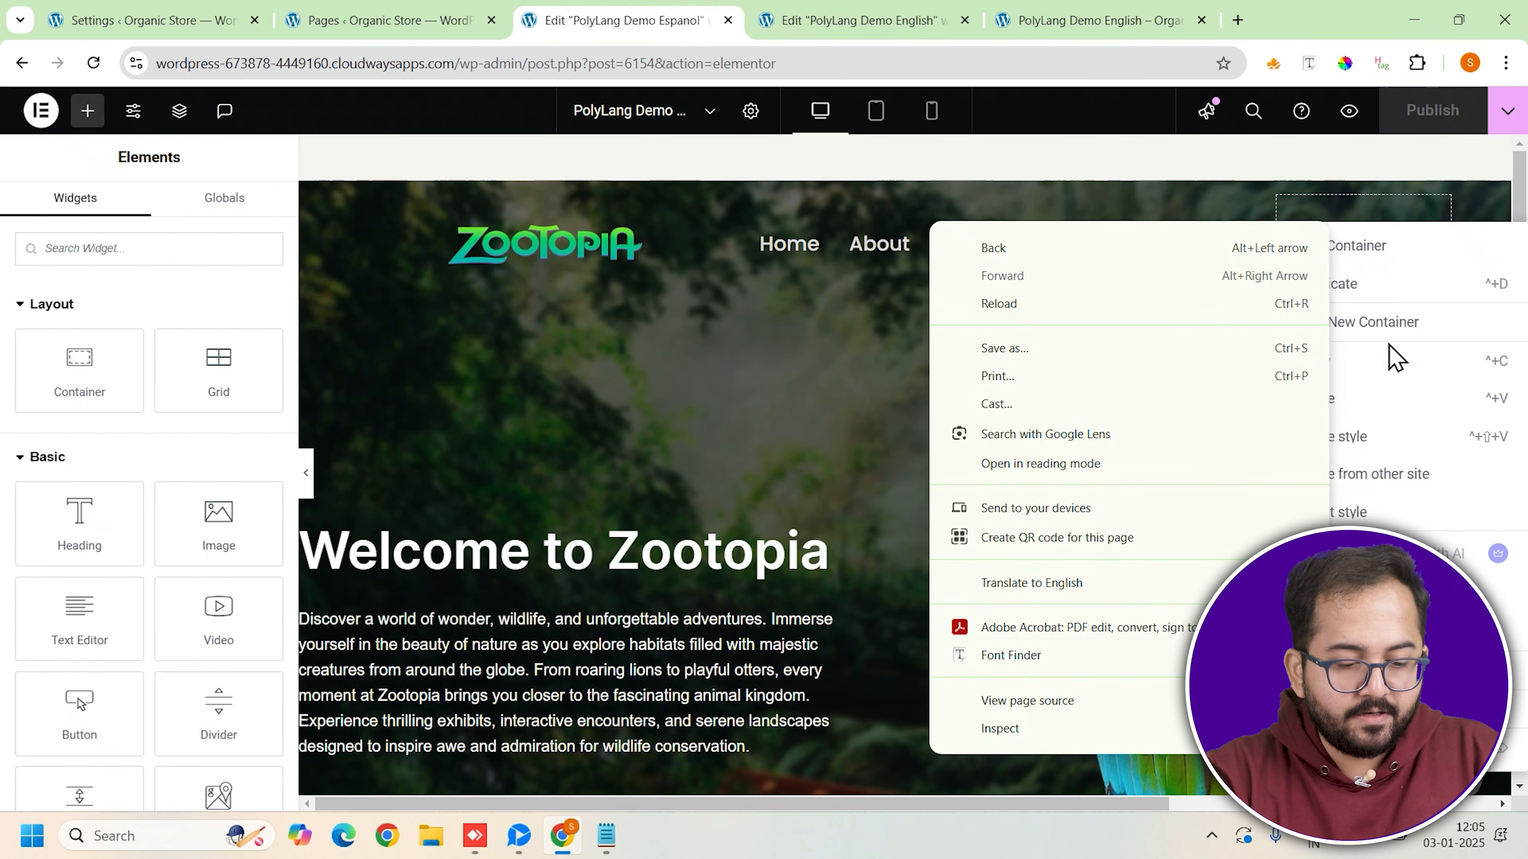
pyautogui.click(1374, 421)
pyautogui.click(1364, 400)
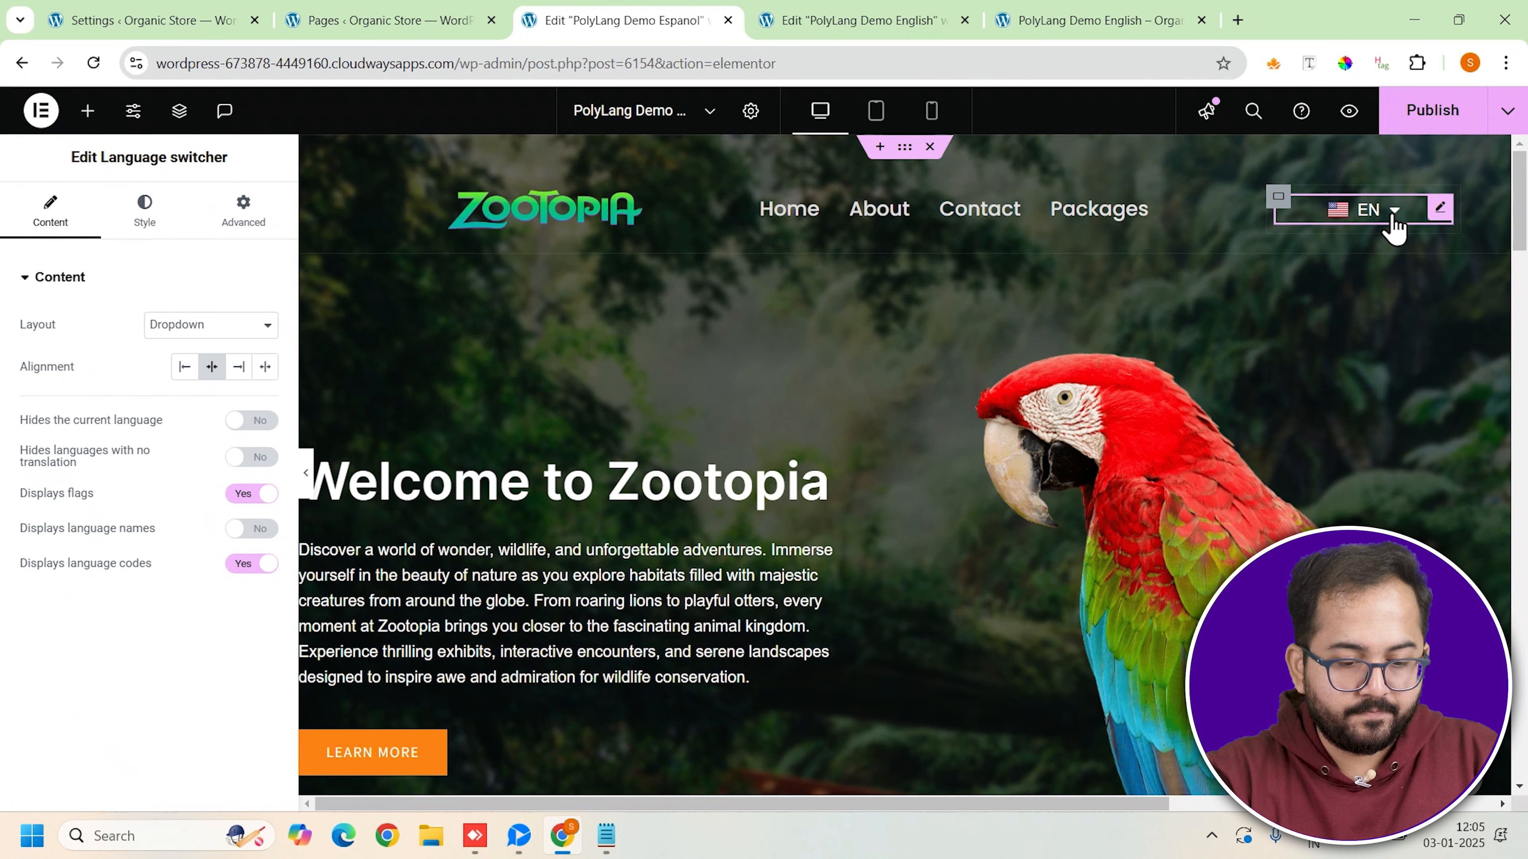
pyautogui.click(1438, 121)
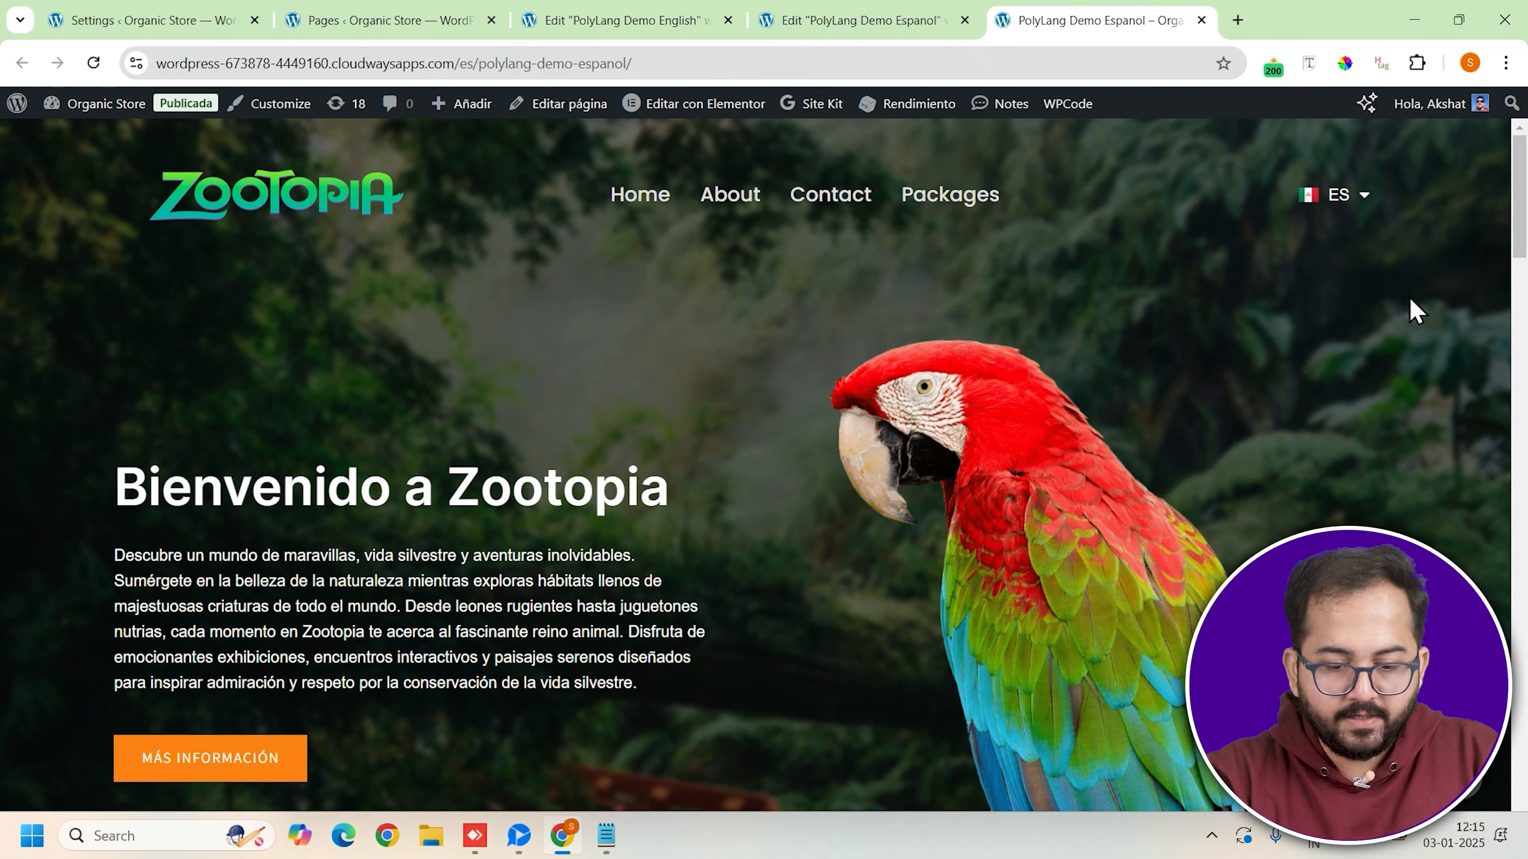
# Switch the live Spanish page to English with its language switcher and look through the English page's sections
pyautogui.click(1364, 195)
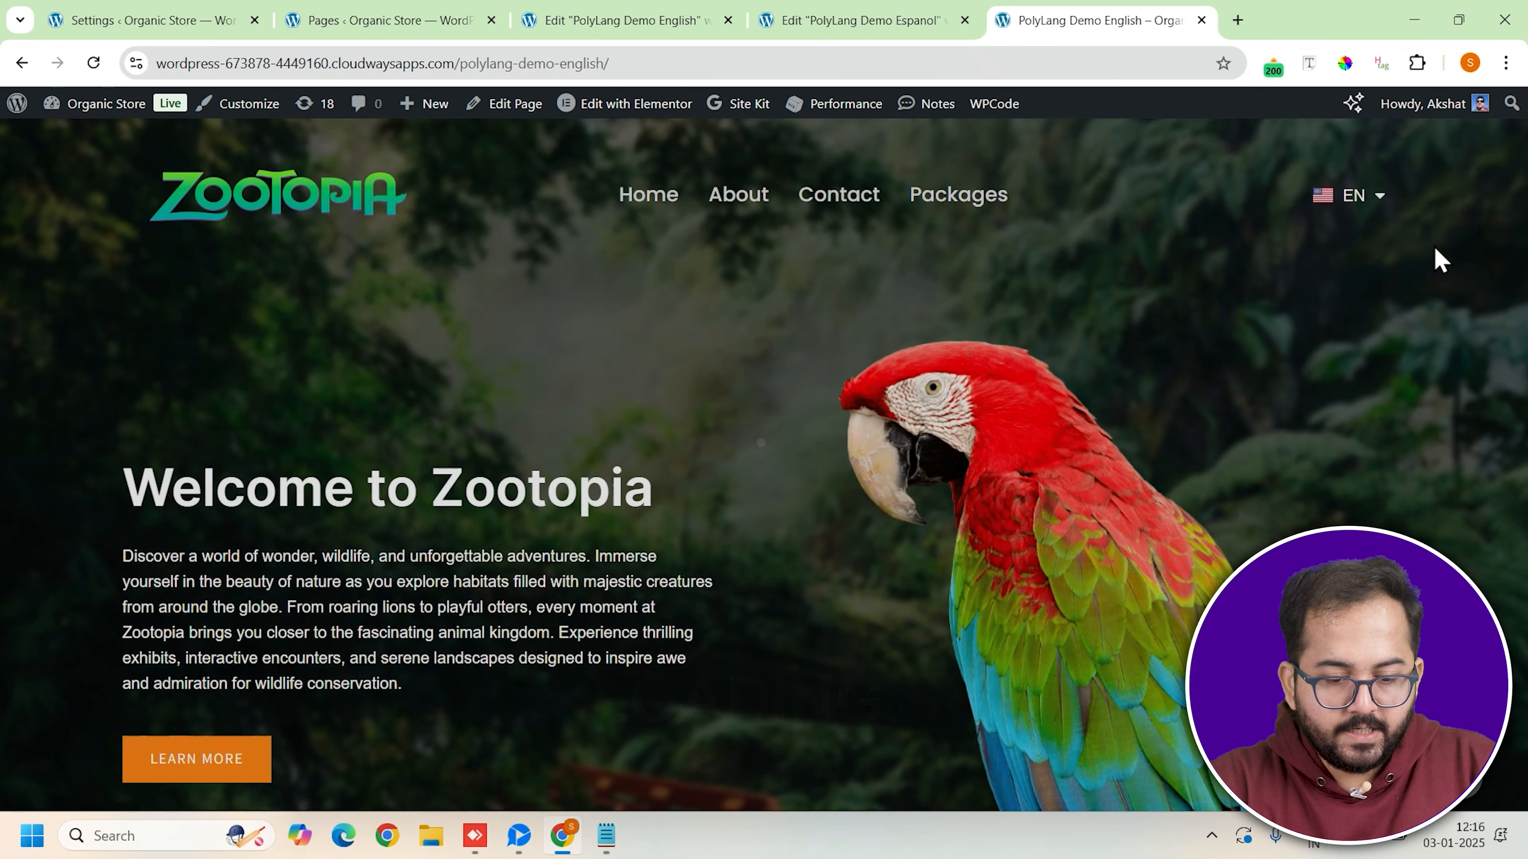
pyautogui.scroll(-20, 1434, 247)
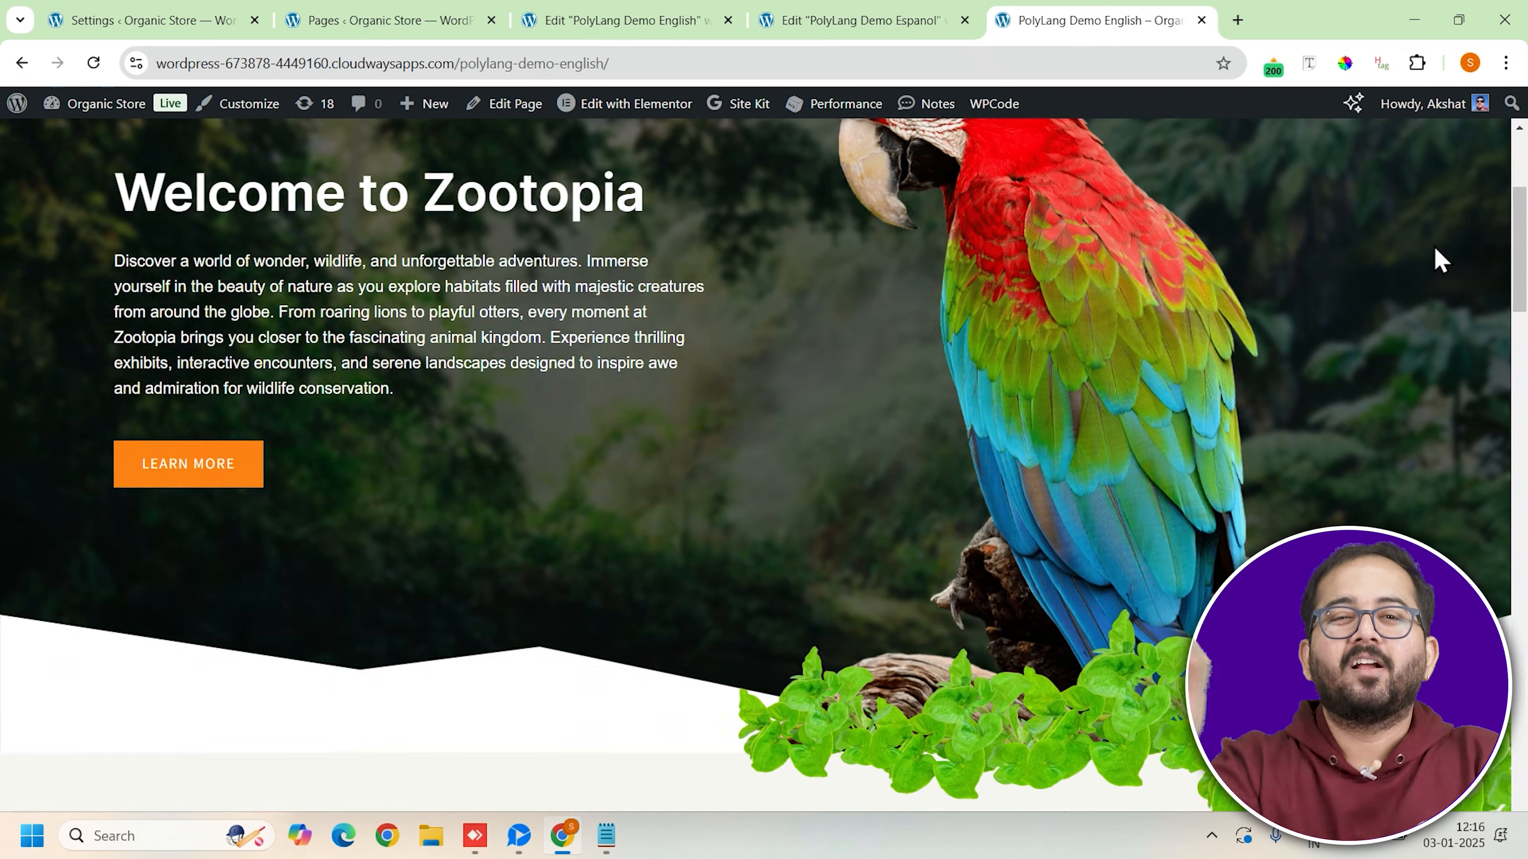
pyautogui.scroll(-3, 1441, 260)
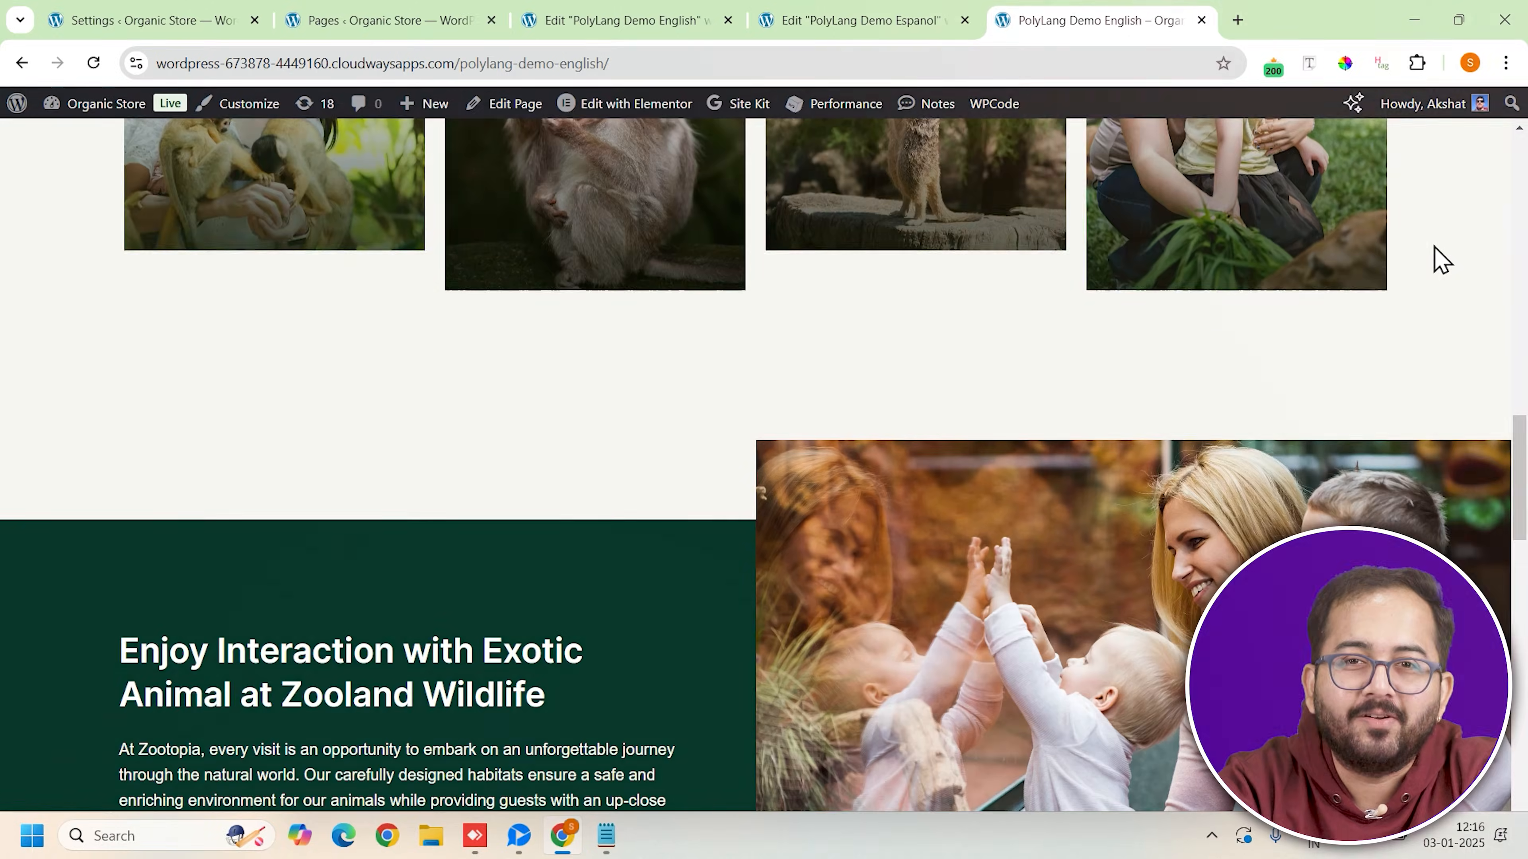